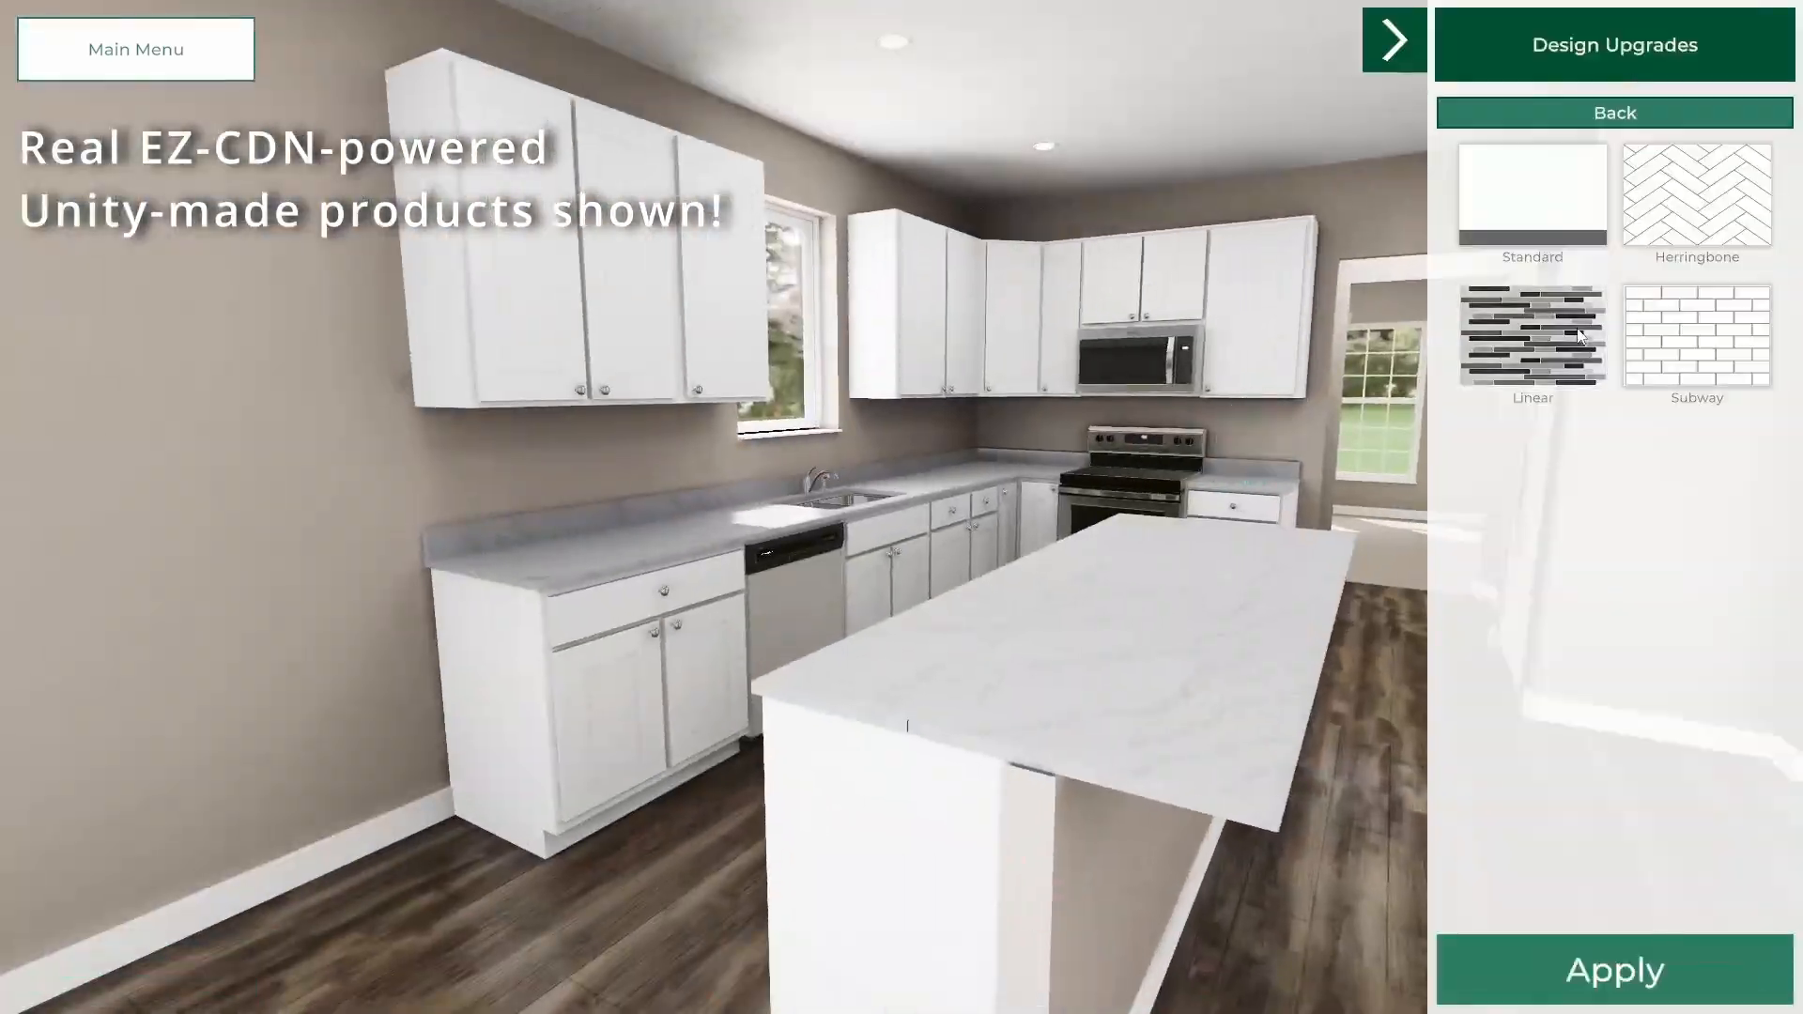
pyautogui.click(1612, 113)
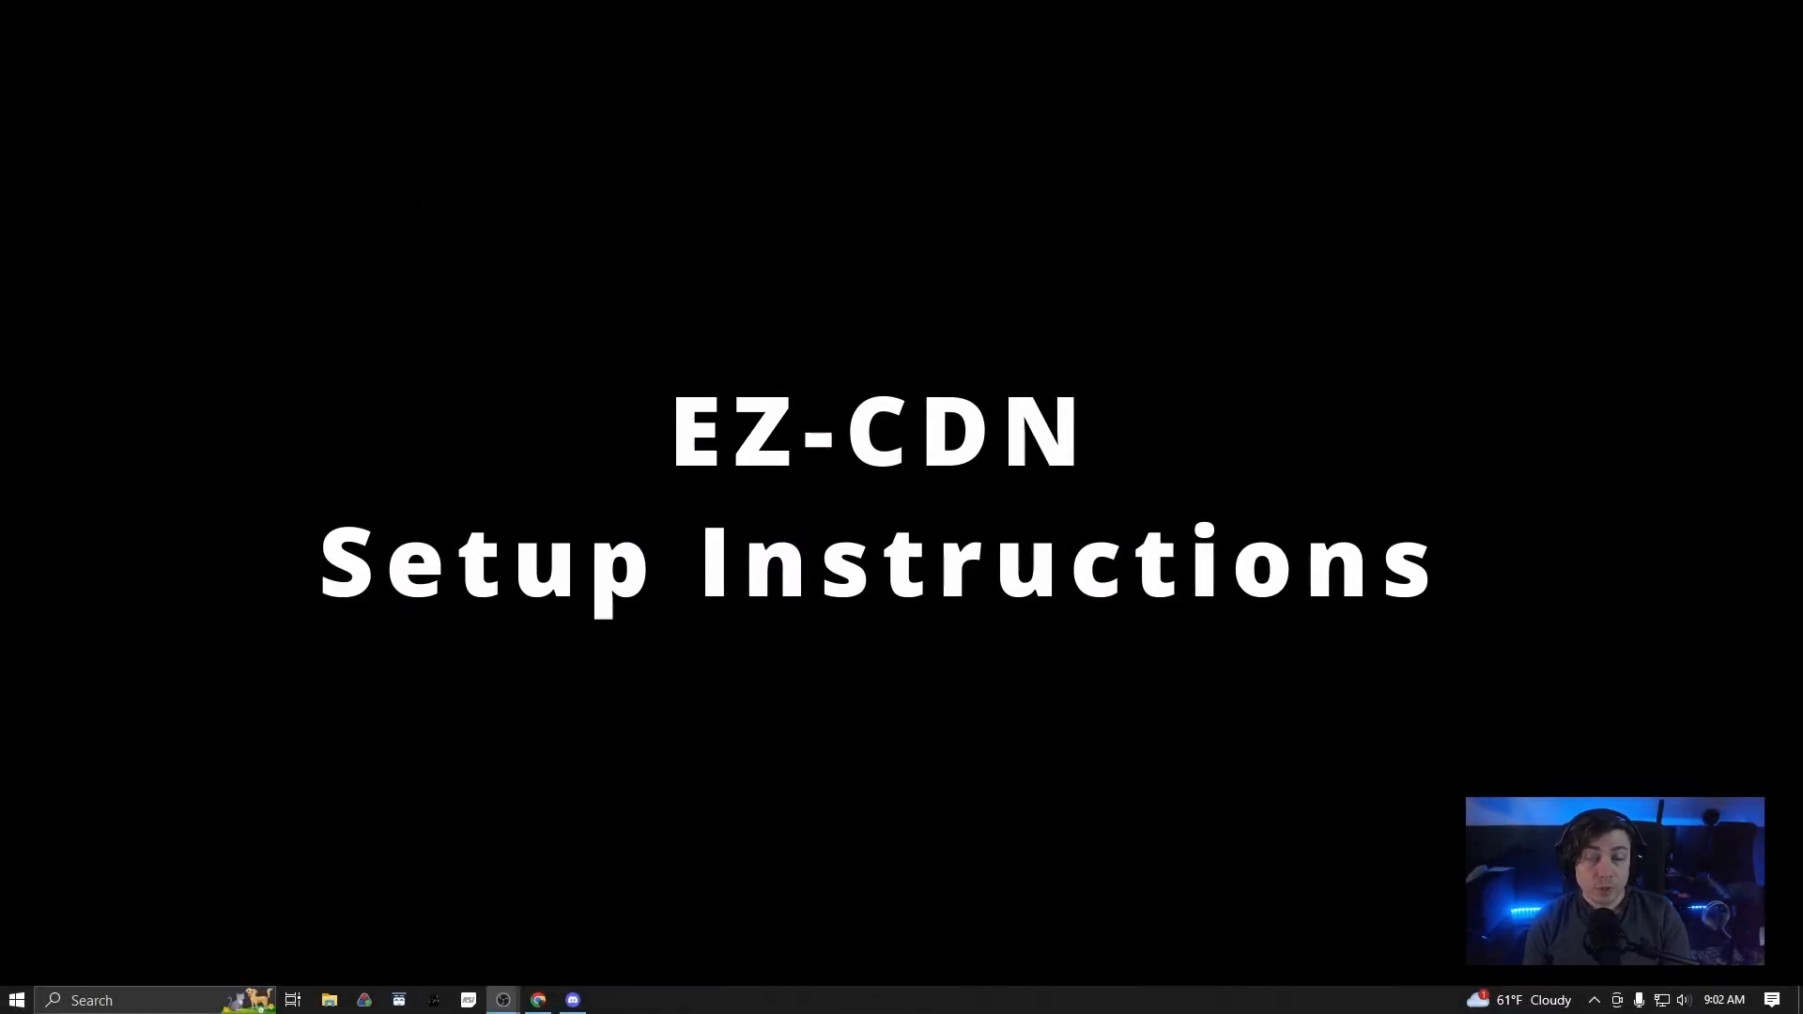
# Launch Unity Hub and start creating a new project
pyautogui.click(110, 1003)
pyautogui.write('unity')
pyautogui.press('Return')
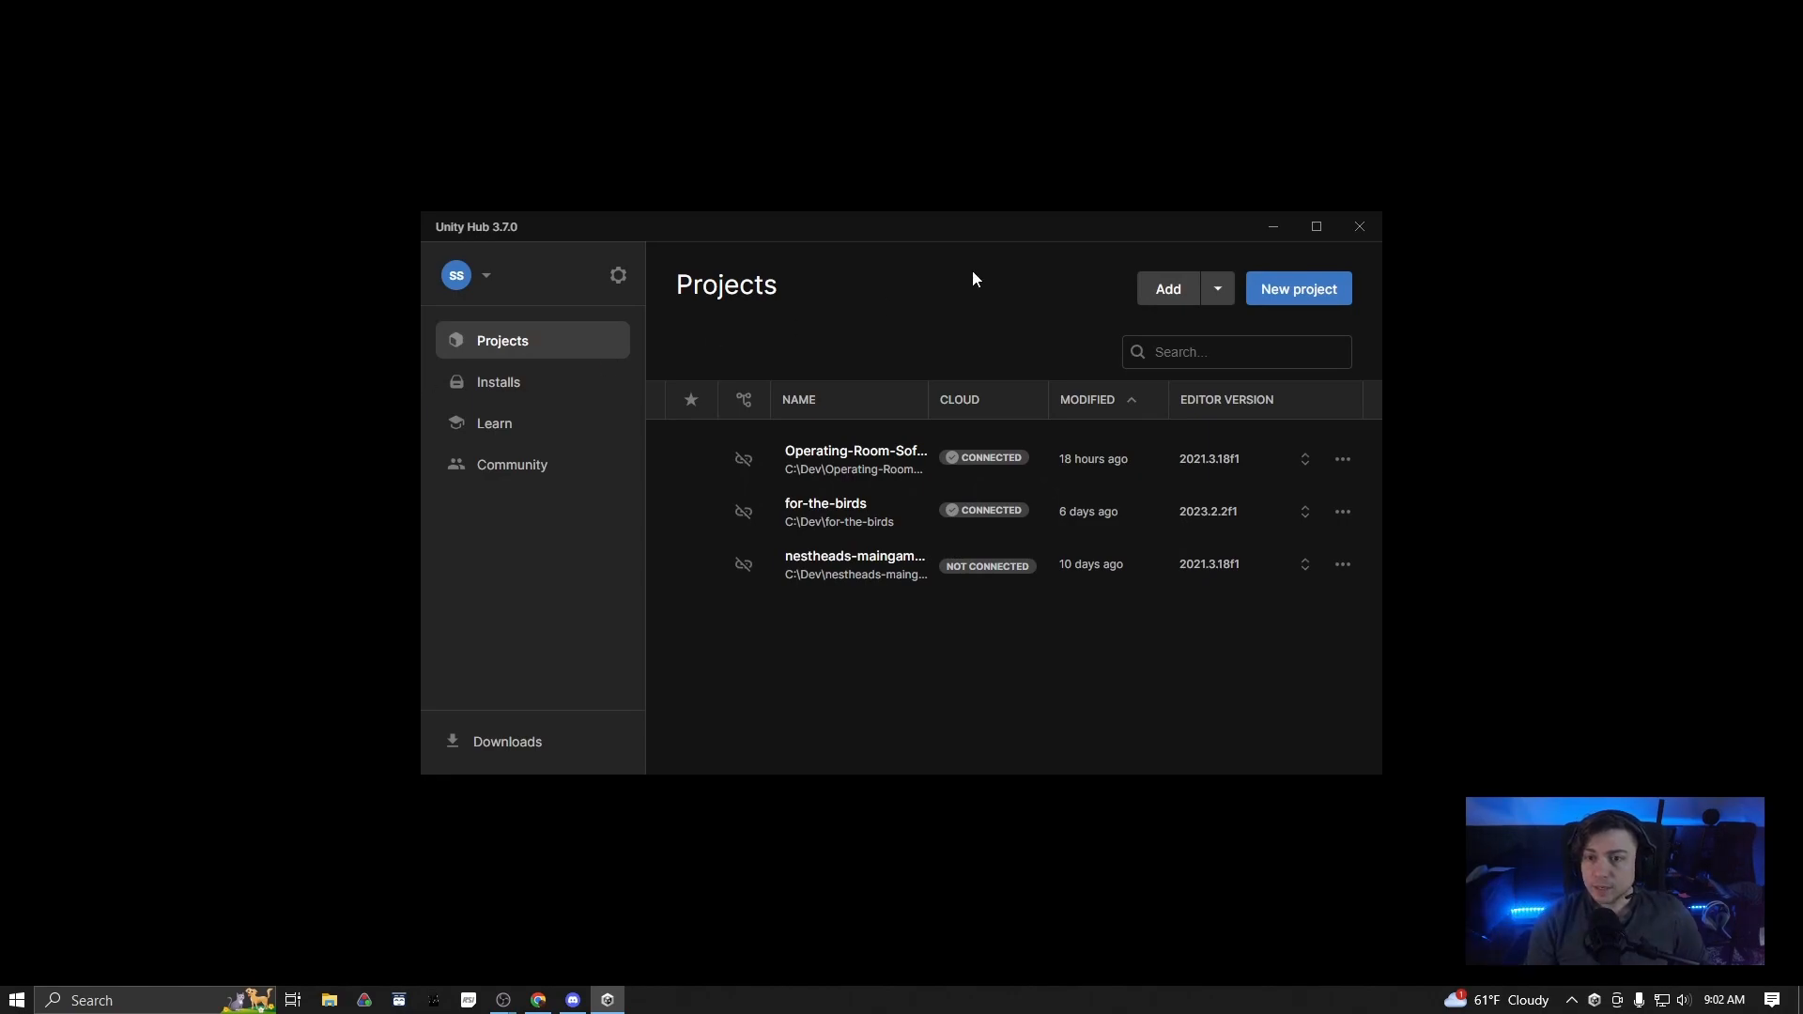
pyautogui.click(1326, 289)
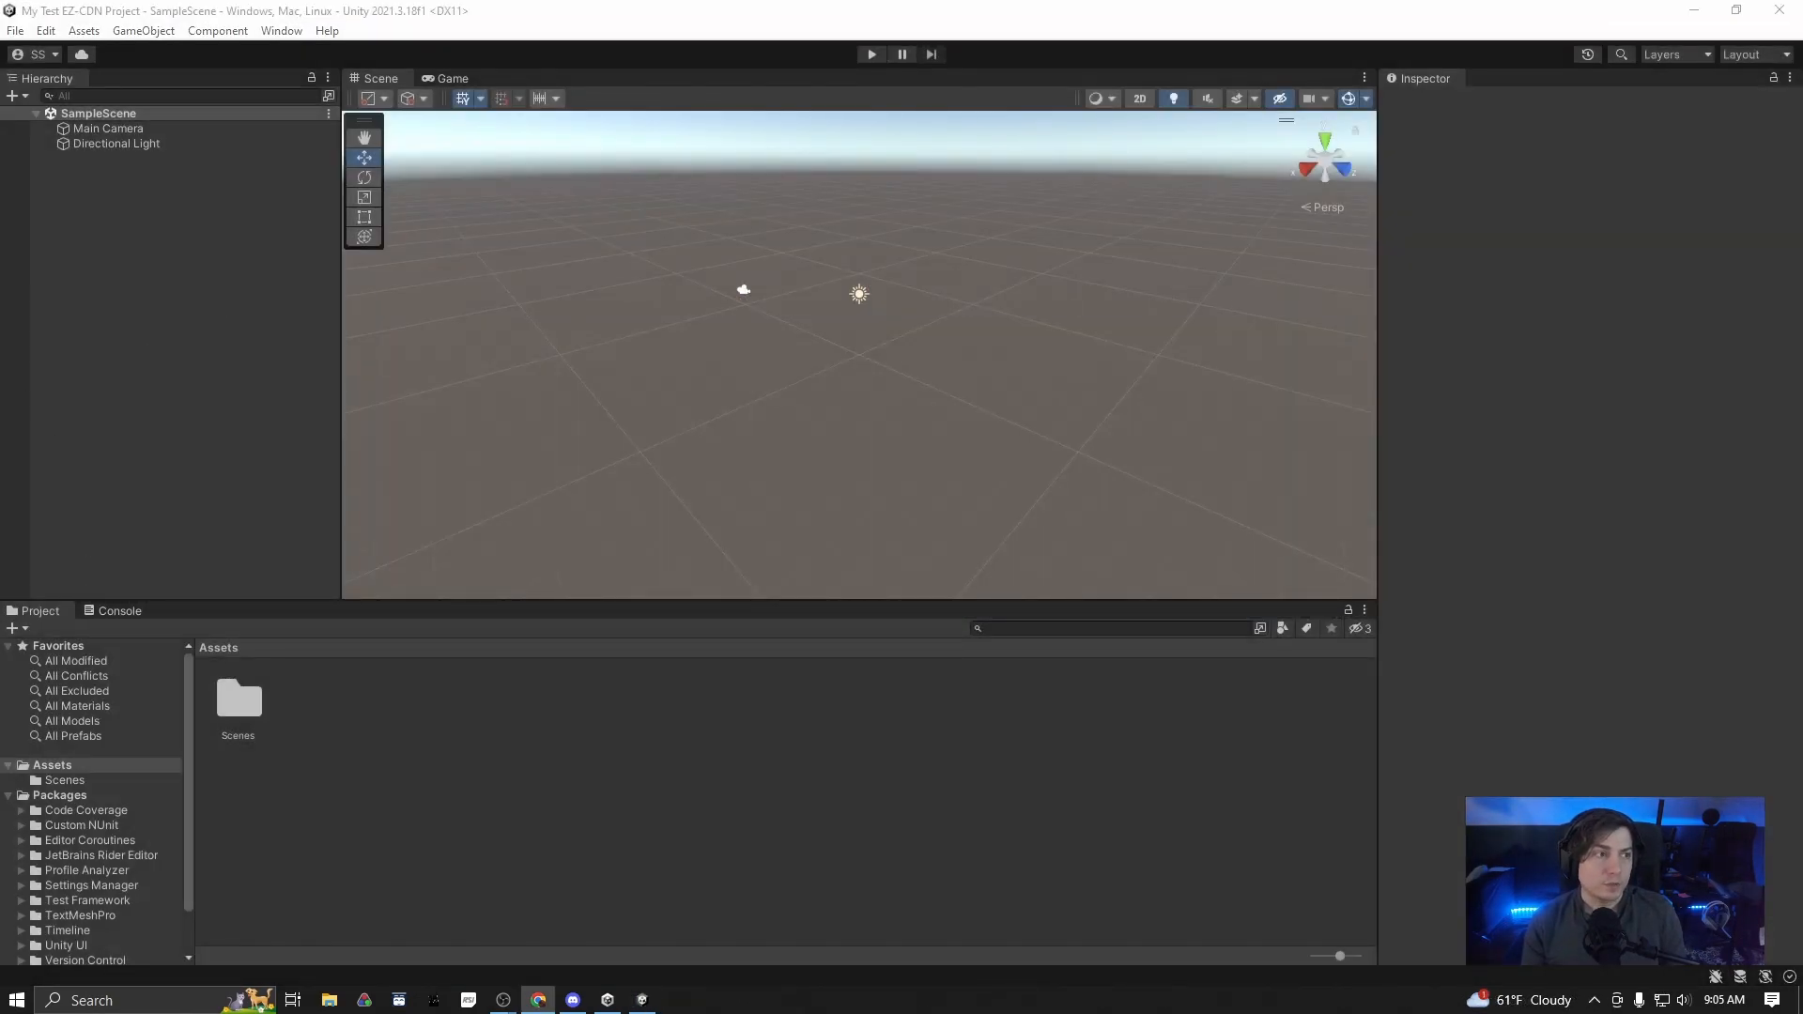
# Open the Easy Content Delivery Network asset from its Unity Asset Store page in Unity's Package Manager and download it
pyautogui.moveTo(0, 127); pyautogui.dragTo(1015, 122)
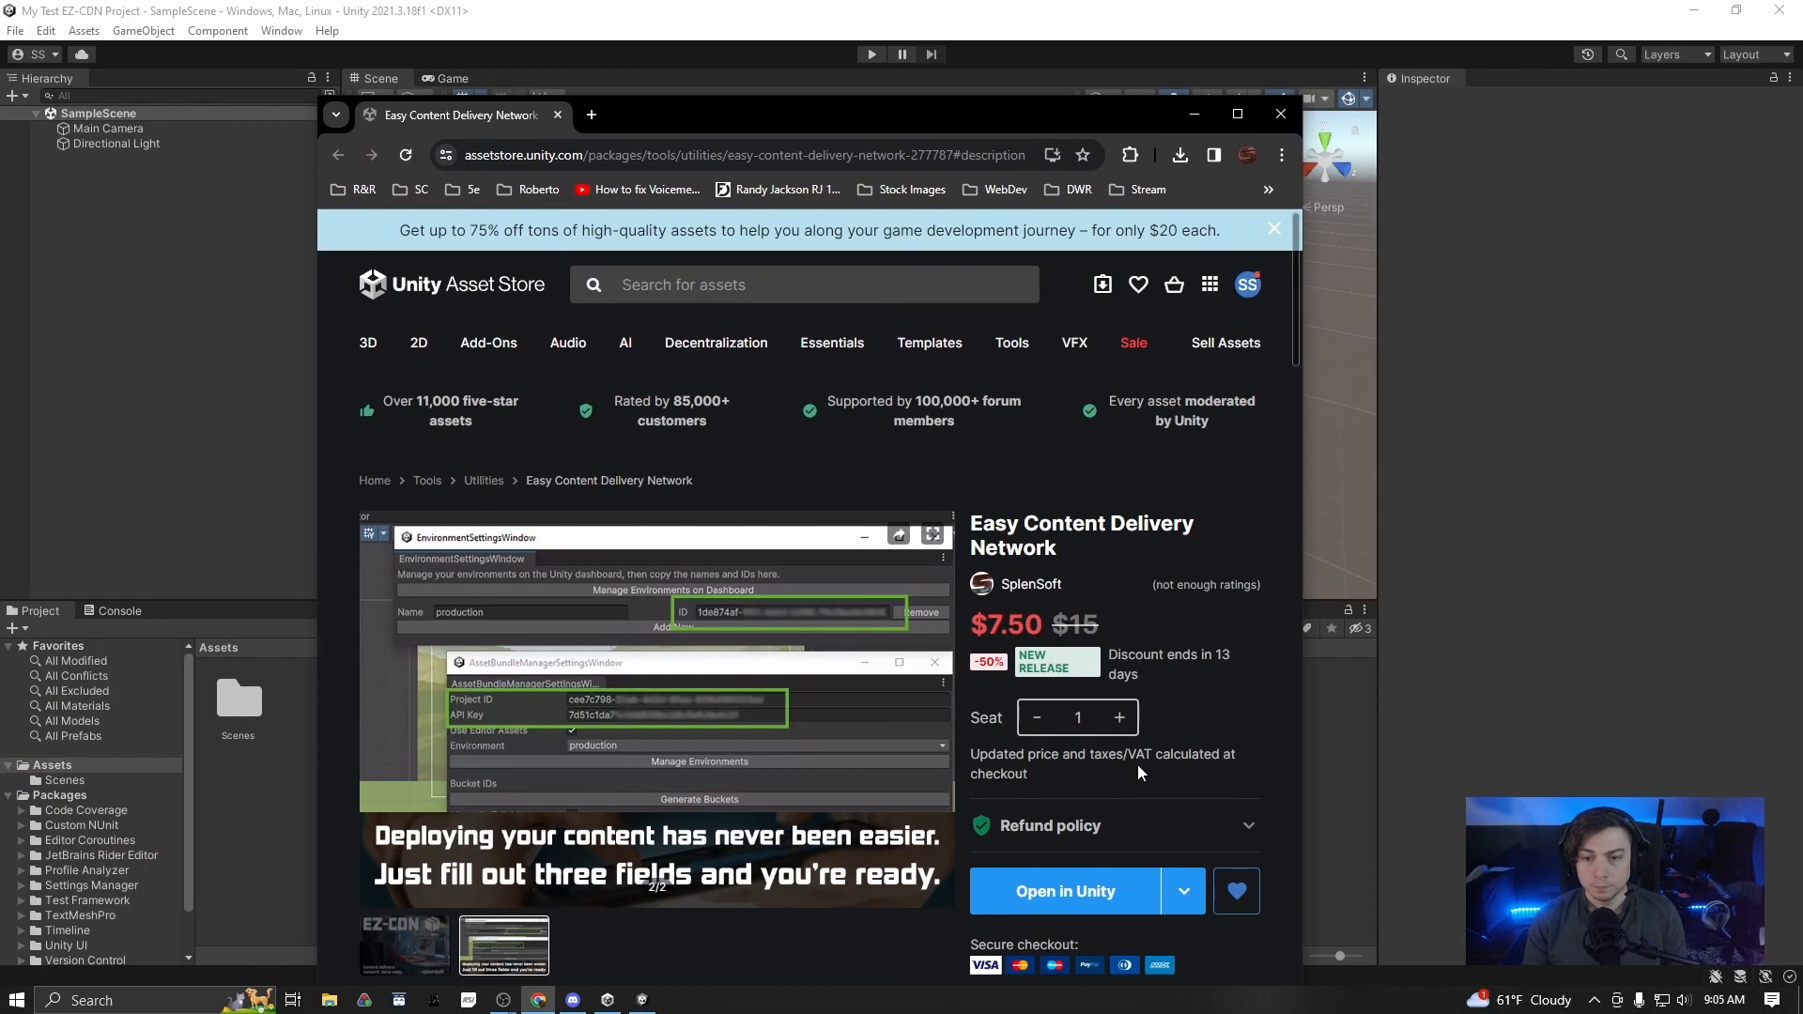
pyautogui.click(1065, 892)
pyautogui.click(906, 328)
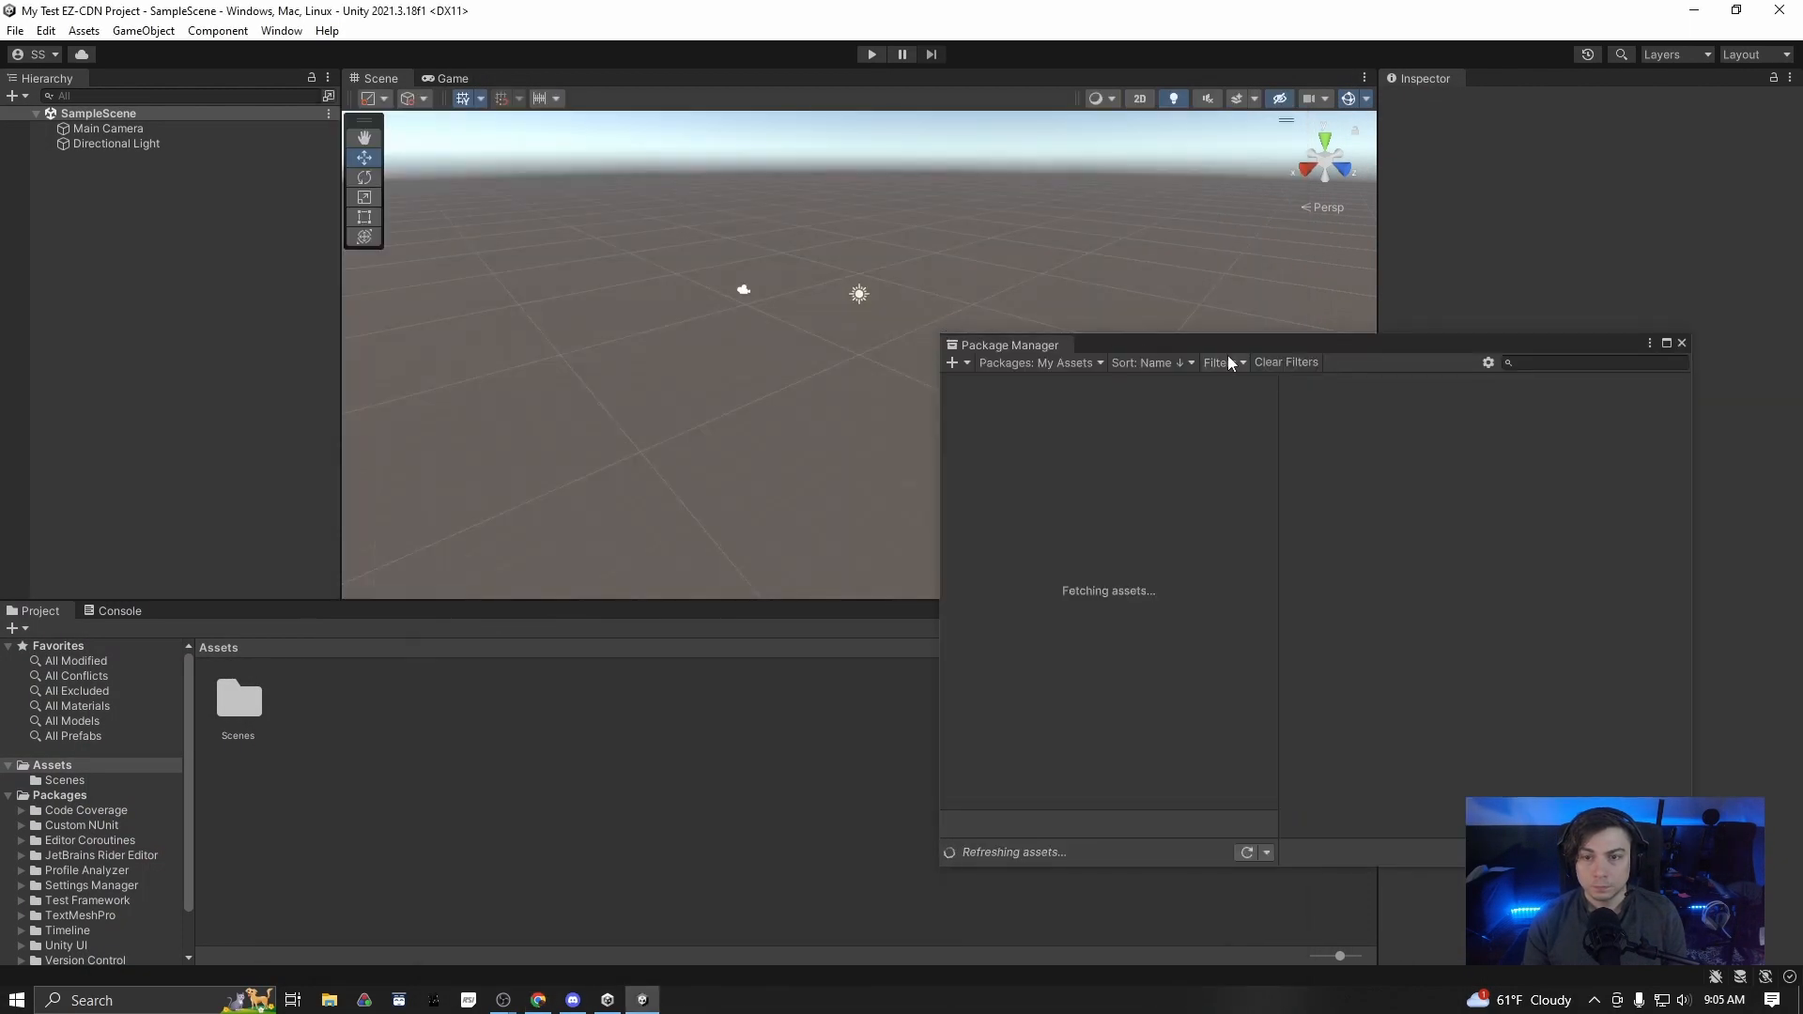
pyautogui.moveTo(1225, 347); pyautogui.dragTo(1032, 297)
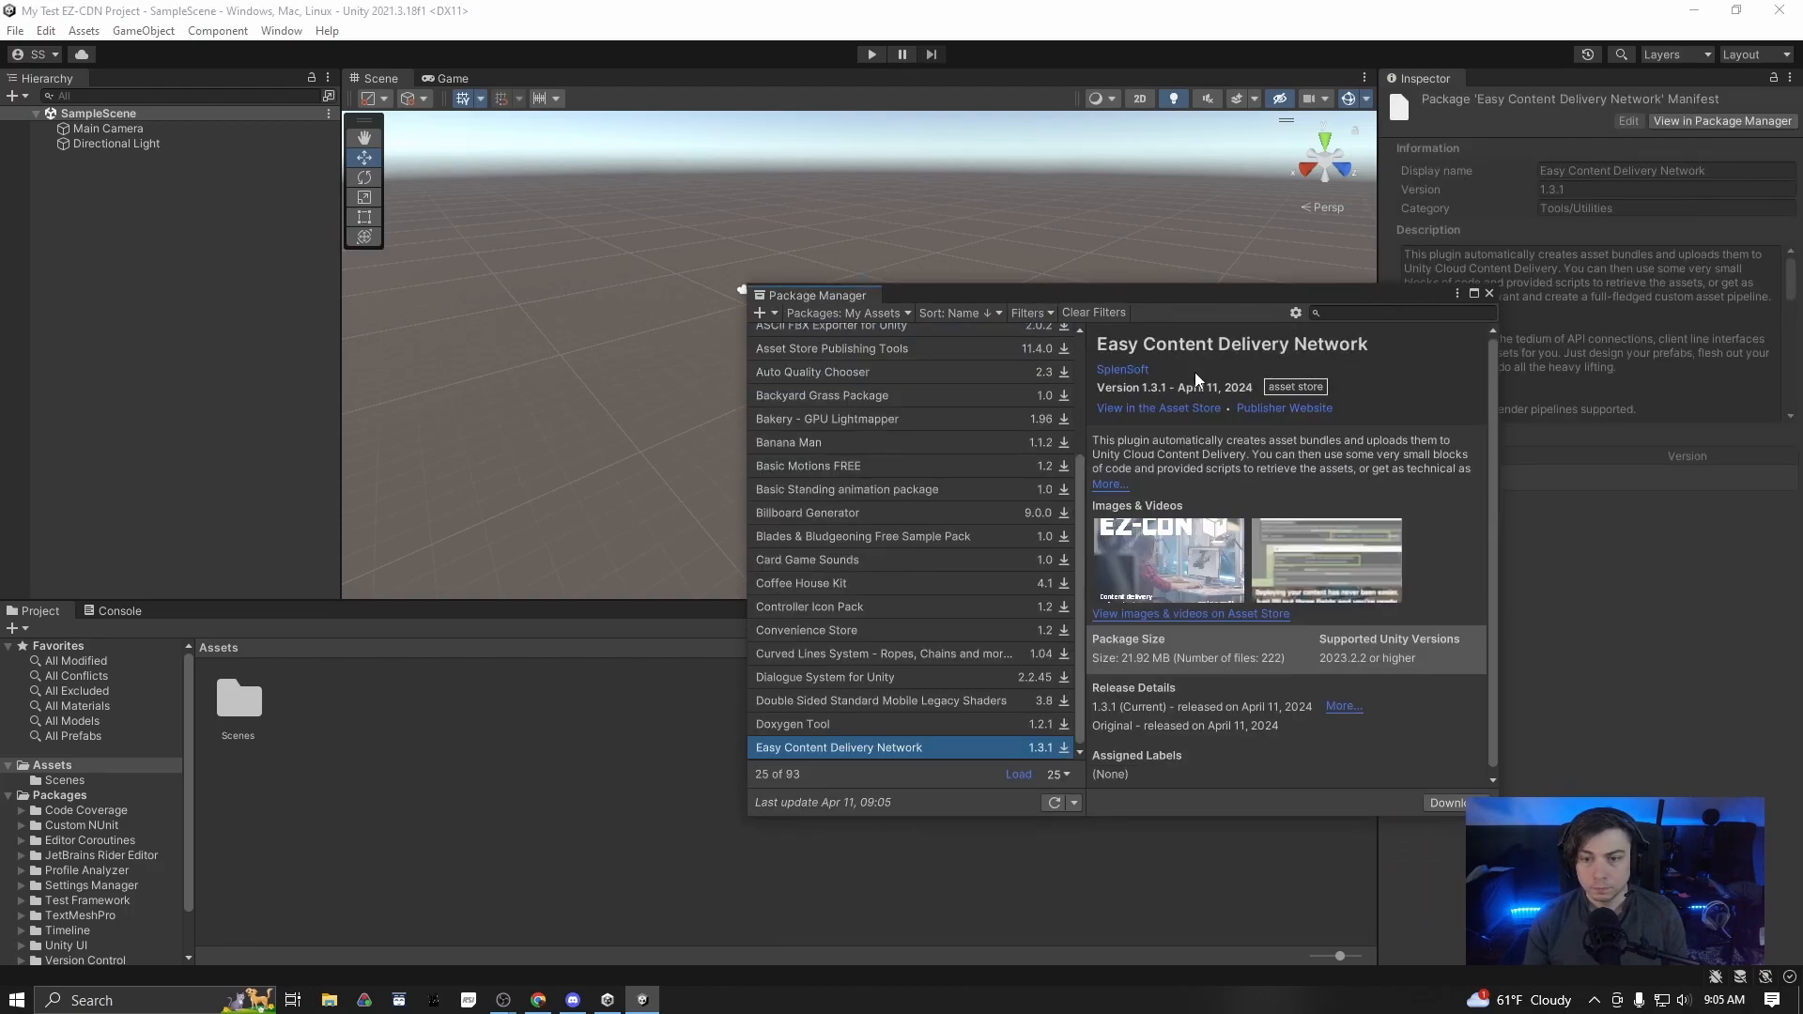
pyautogui.click(1434, 803)
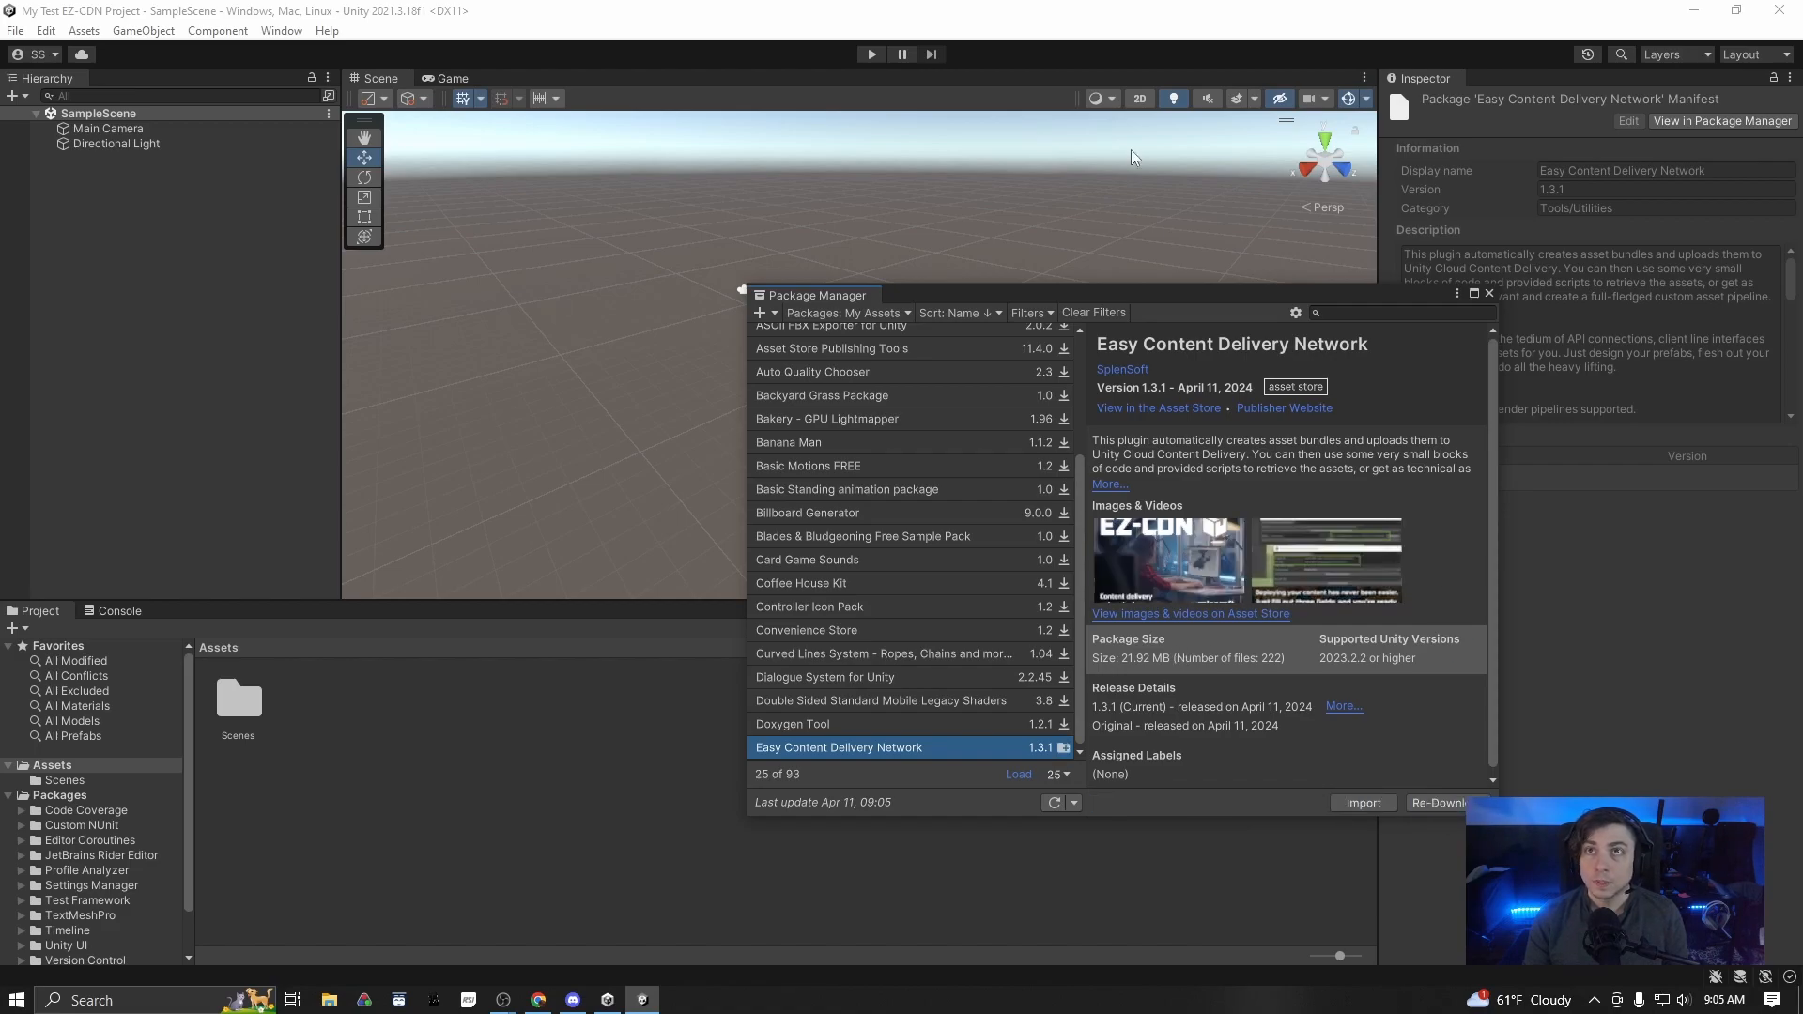
# Import the Easy Content Delivery Network package into the project with all of its files included
pyautogui.click(1380, 803)
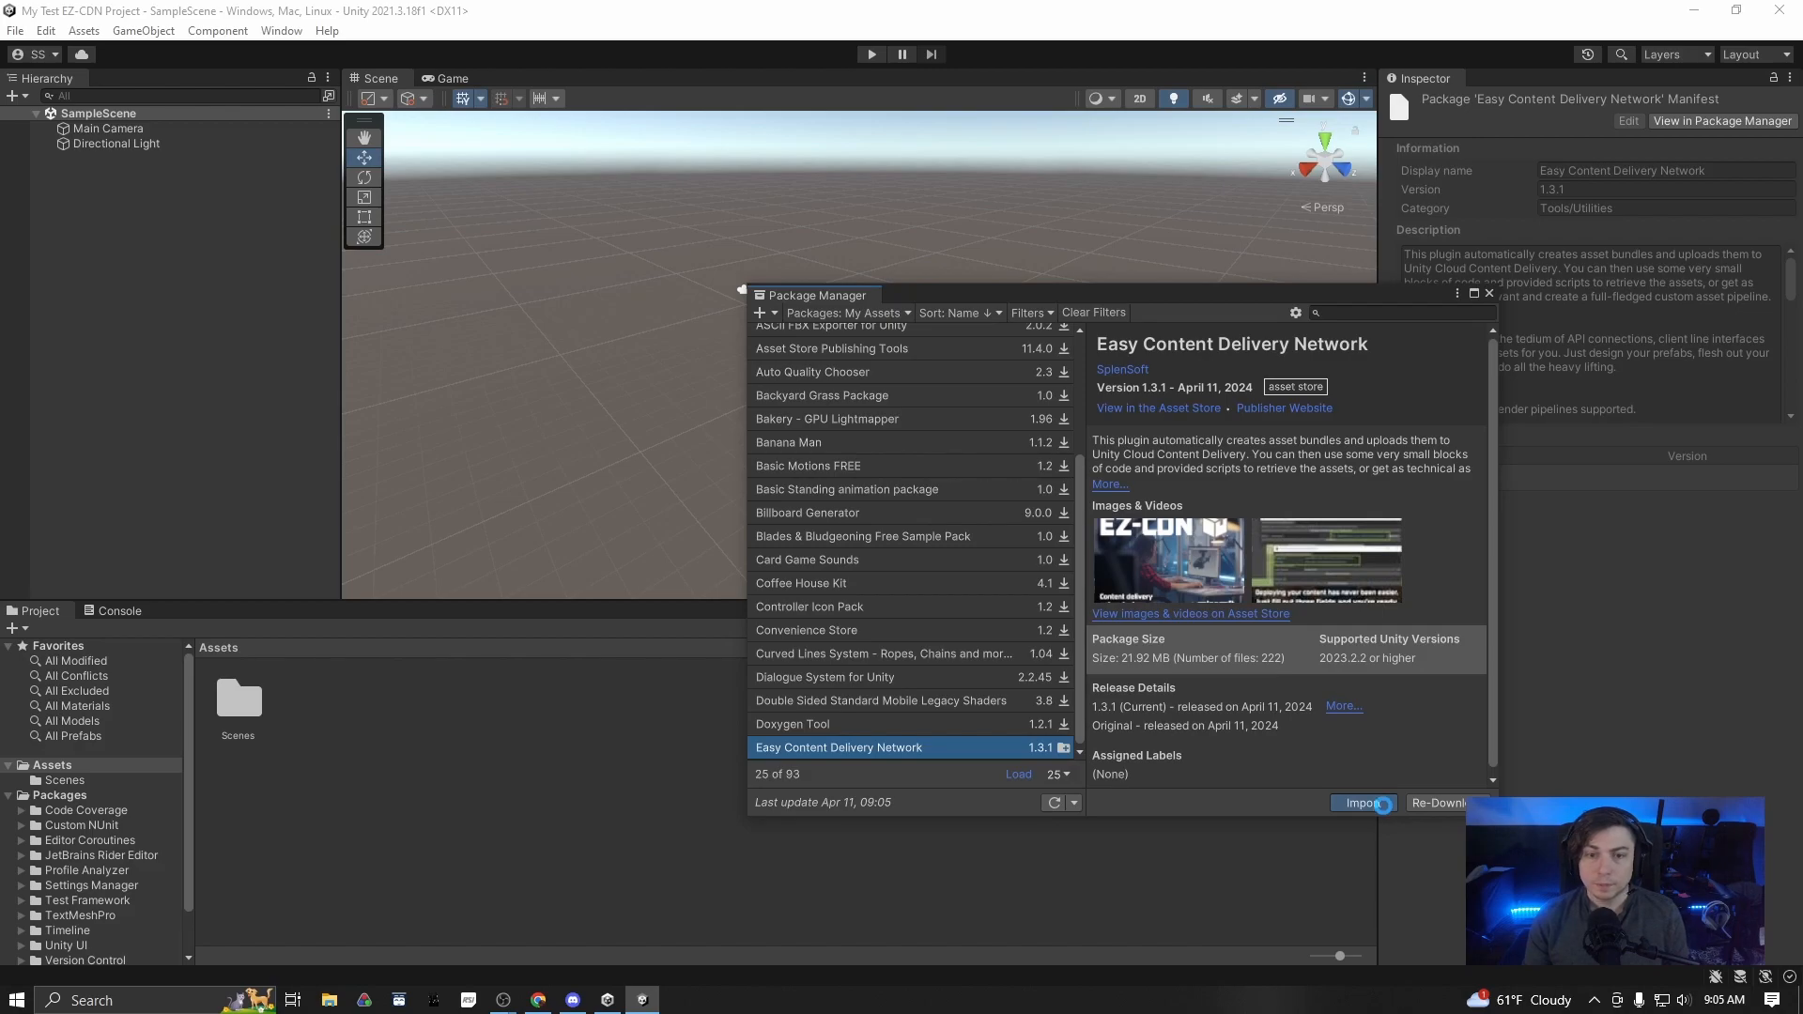
pyautogui.scroll(-10, 1088, 462)
pyautogui.scroll(-3, 1096, 421)
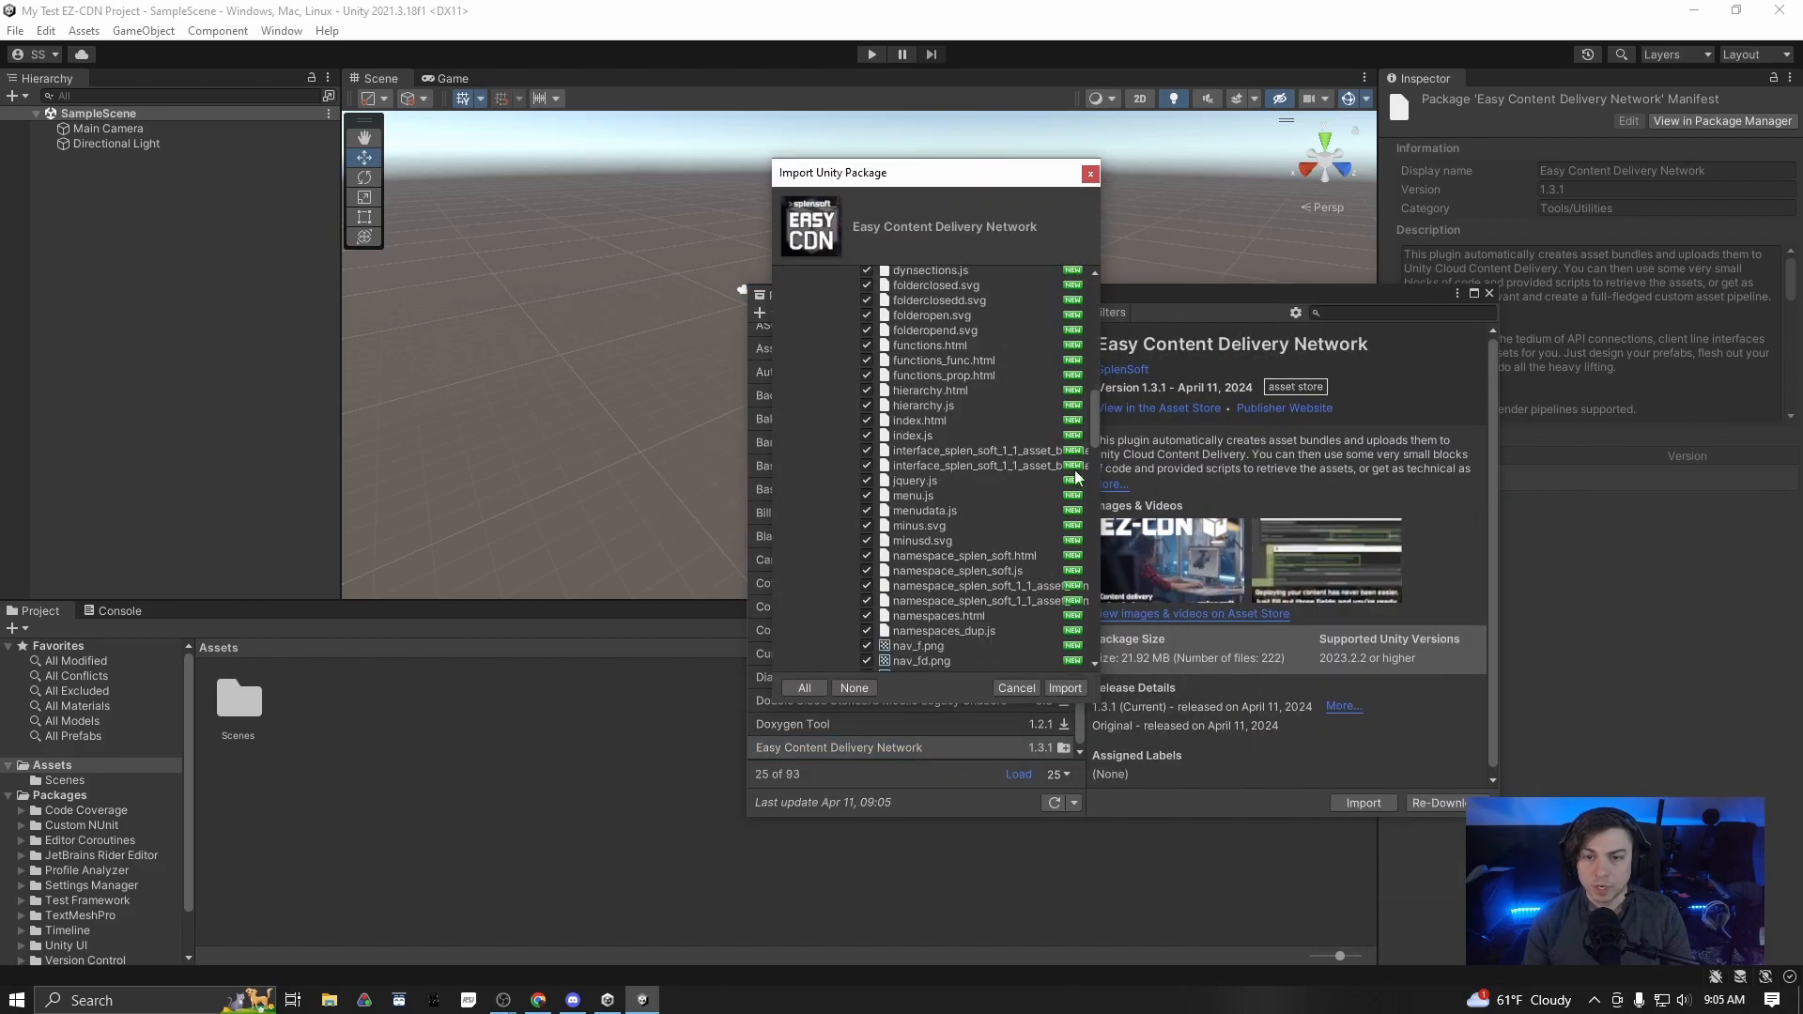
pyautogui.moveTo(1096, 420); pyautogui.dragTo(1107, 661)
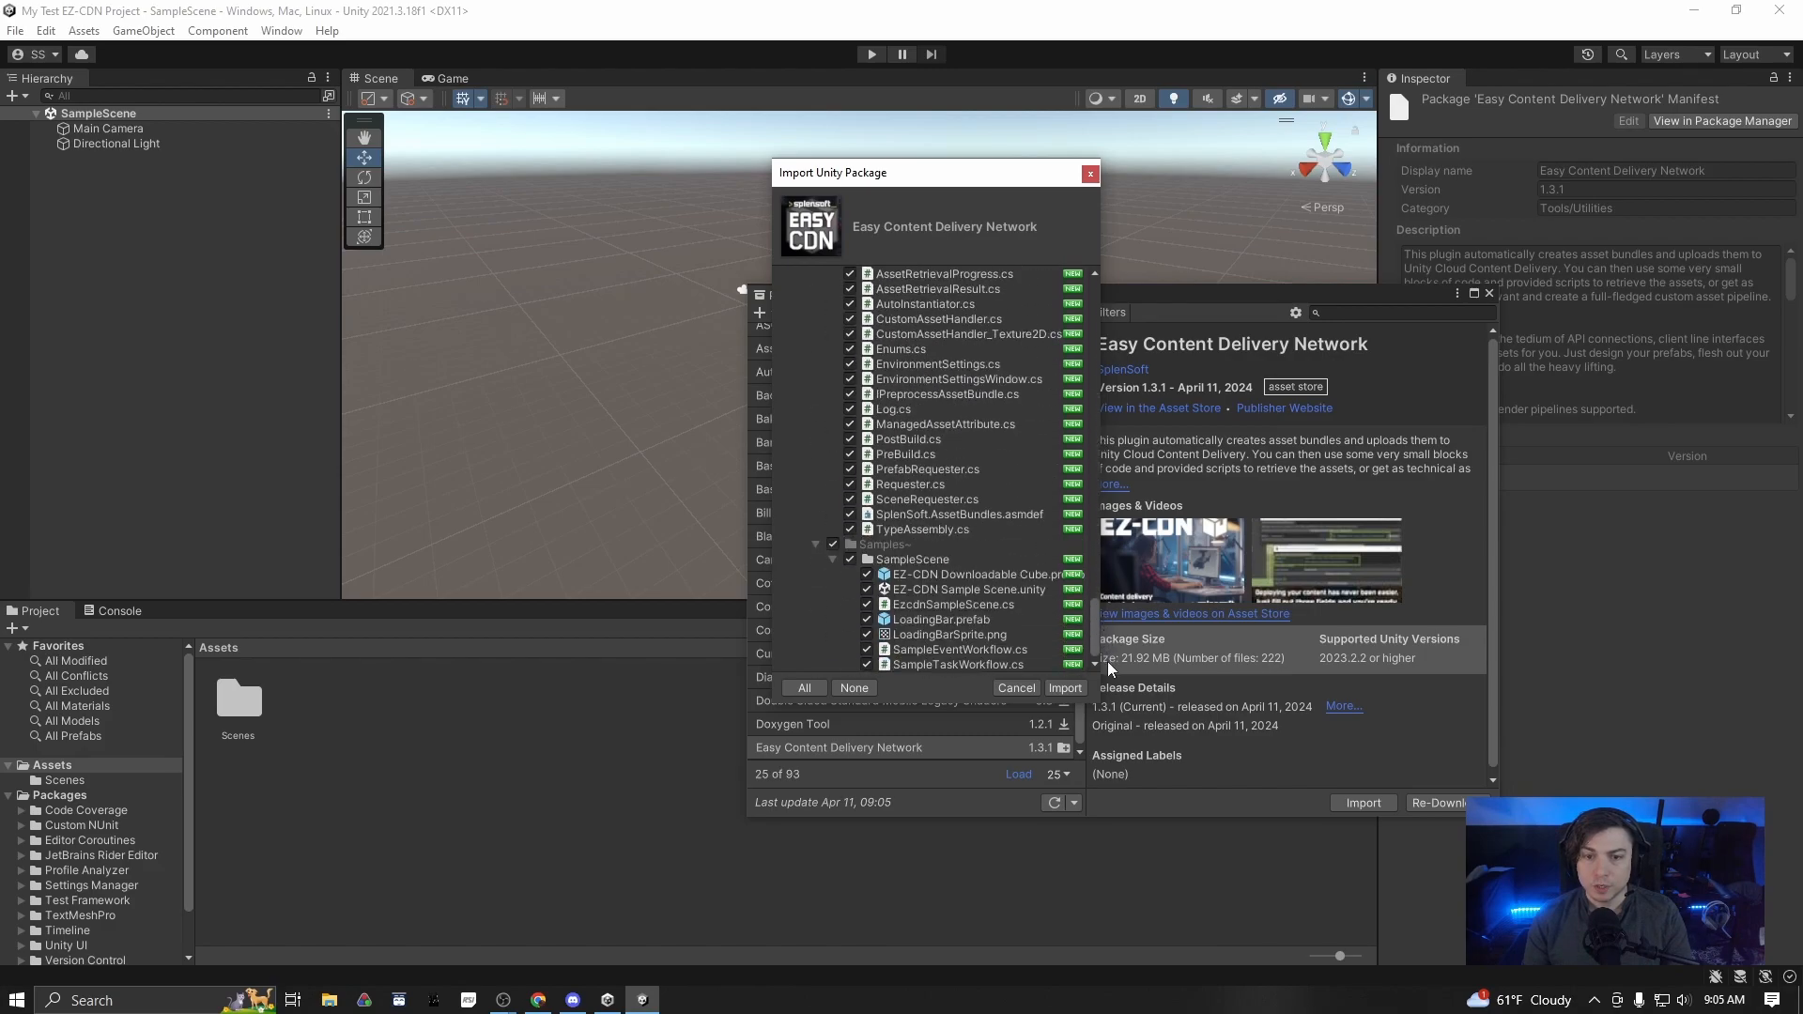
pyautogui.click(1063, 689)
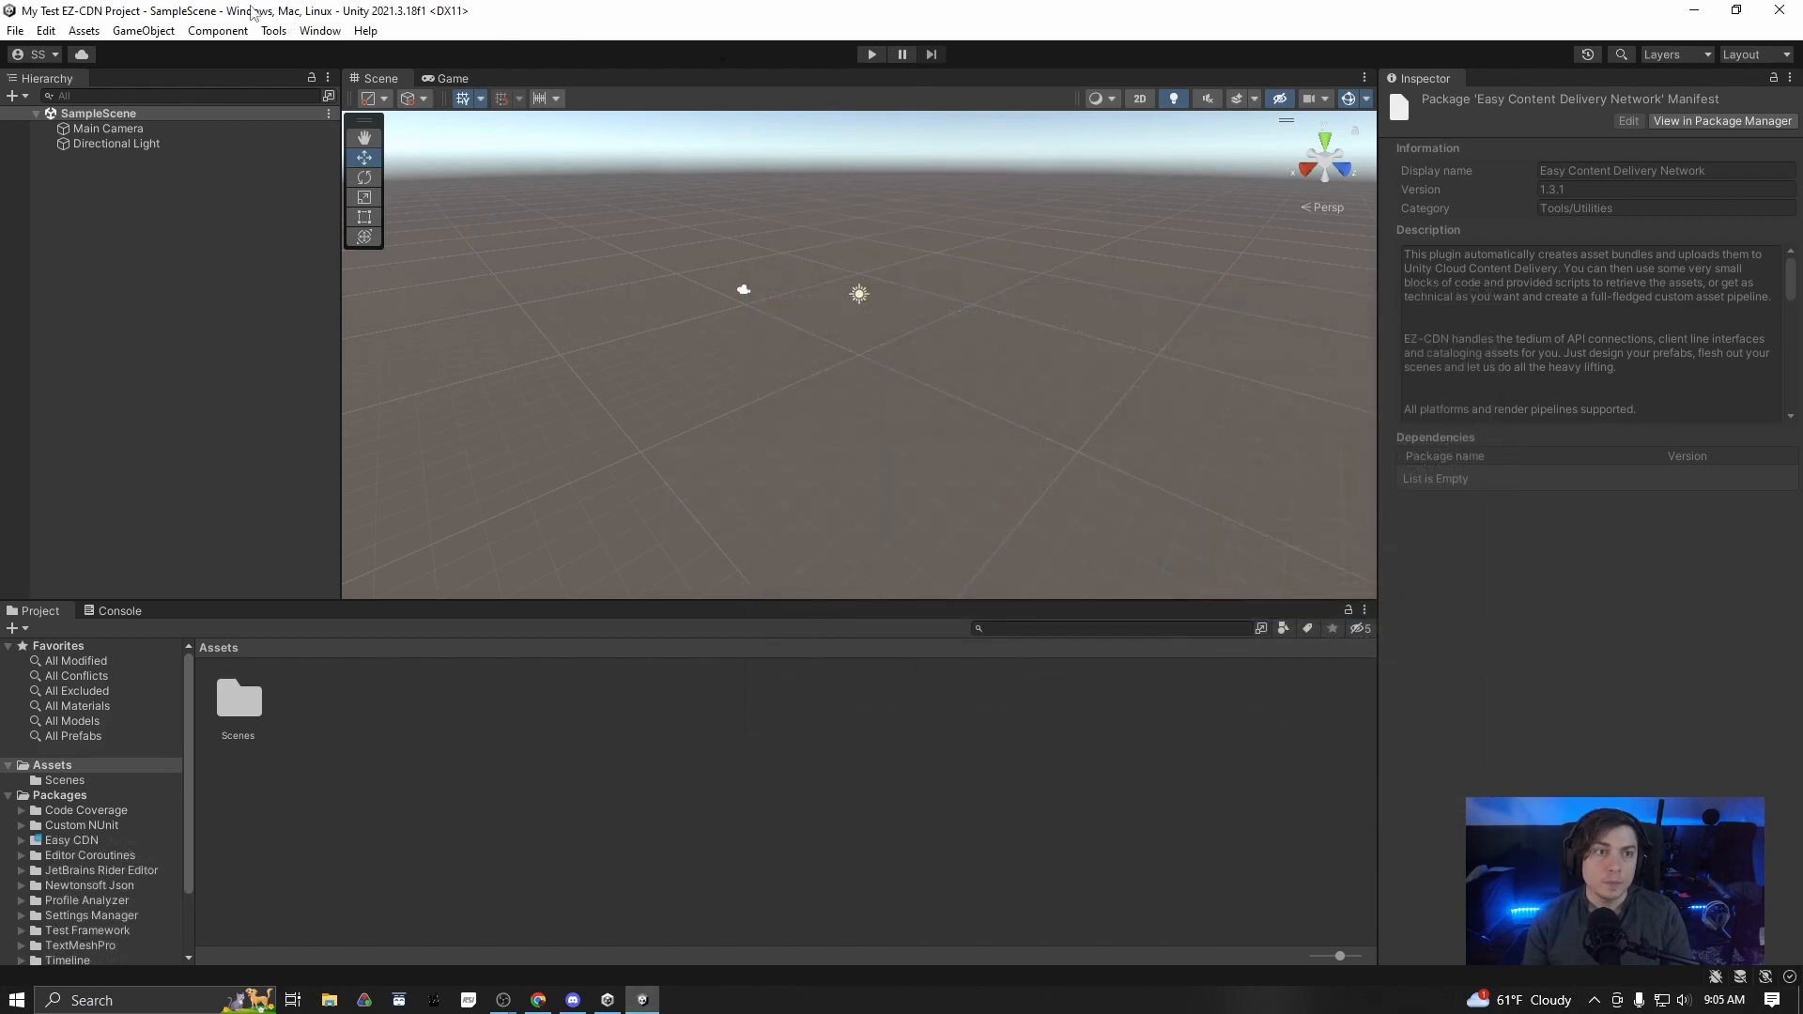
# Open the EZ-CDN settings window and its environment management window, and place them side by side
pyautogui.click(274, 30)
pyautogui.moveTo(319, 49)
pyautogui.click(476, 79)
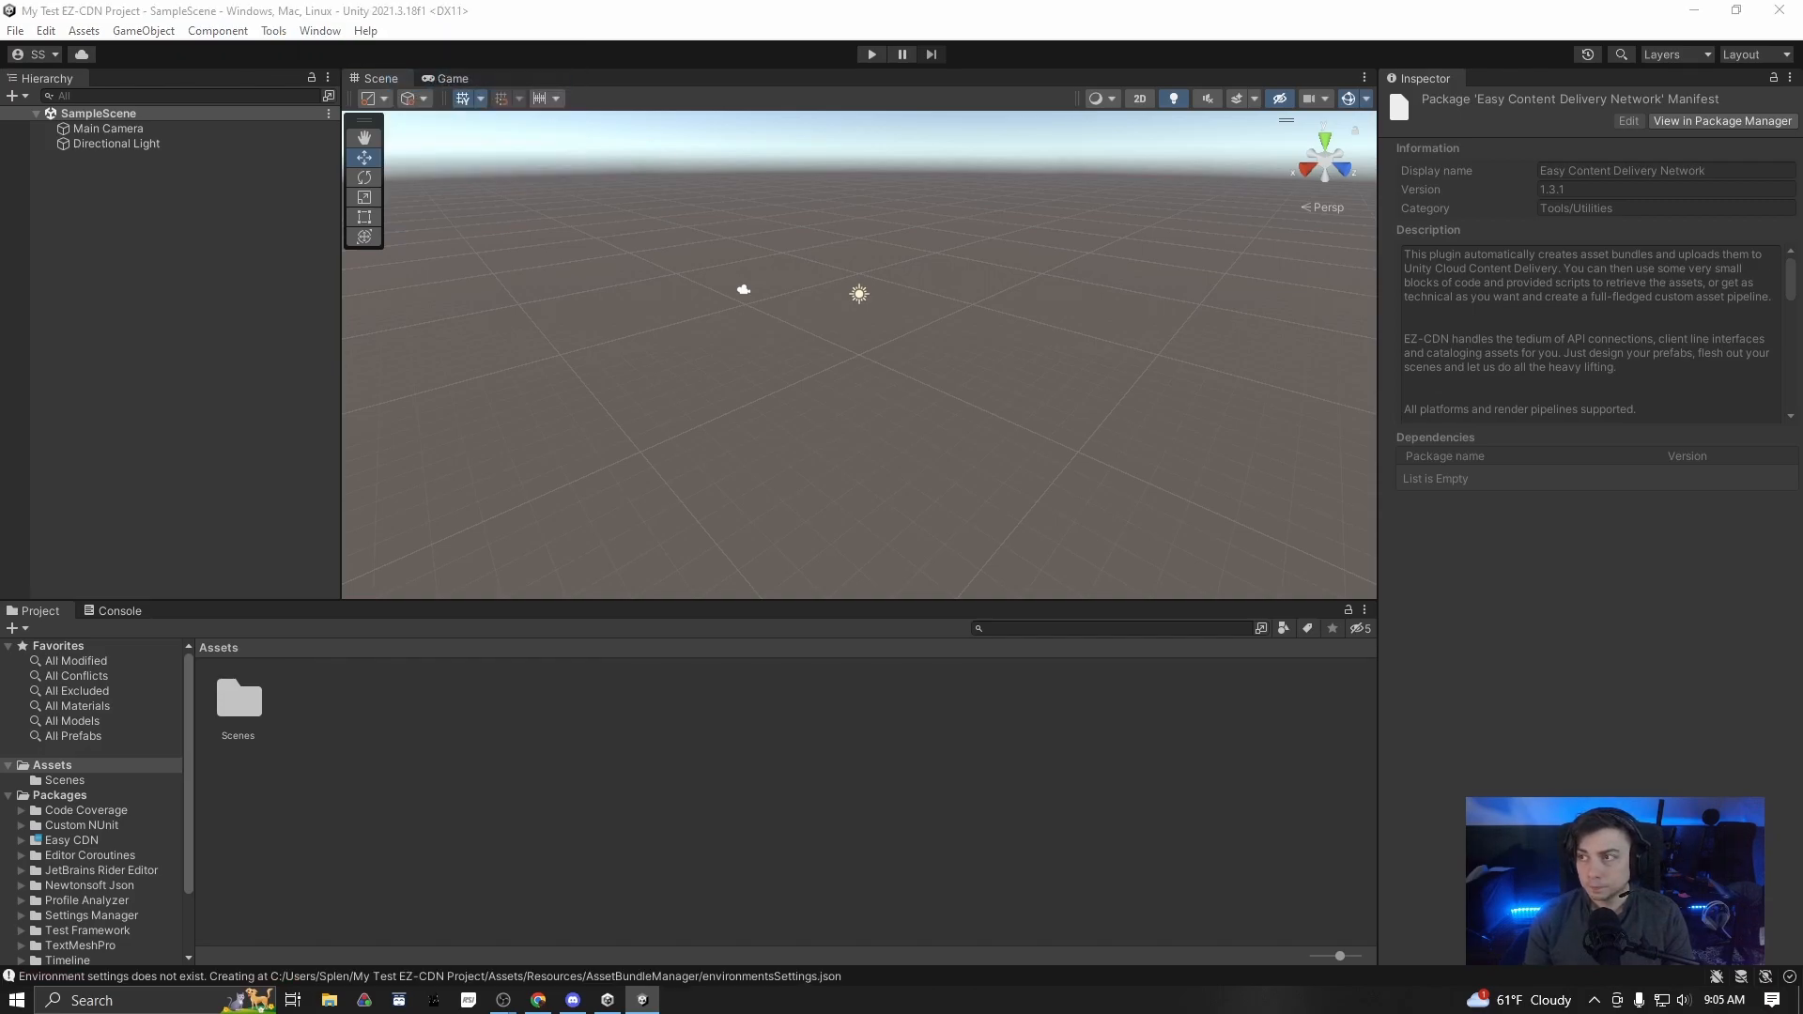
pyautogui.moveTo(850, 181); pyautogui.dragTo(818, 147)
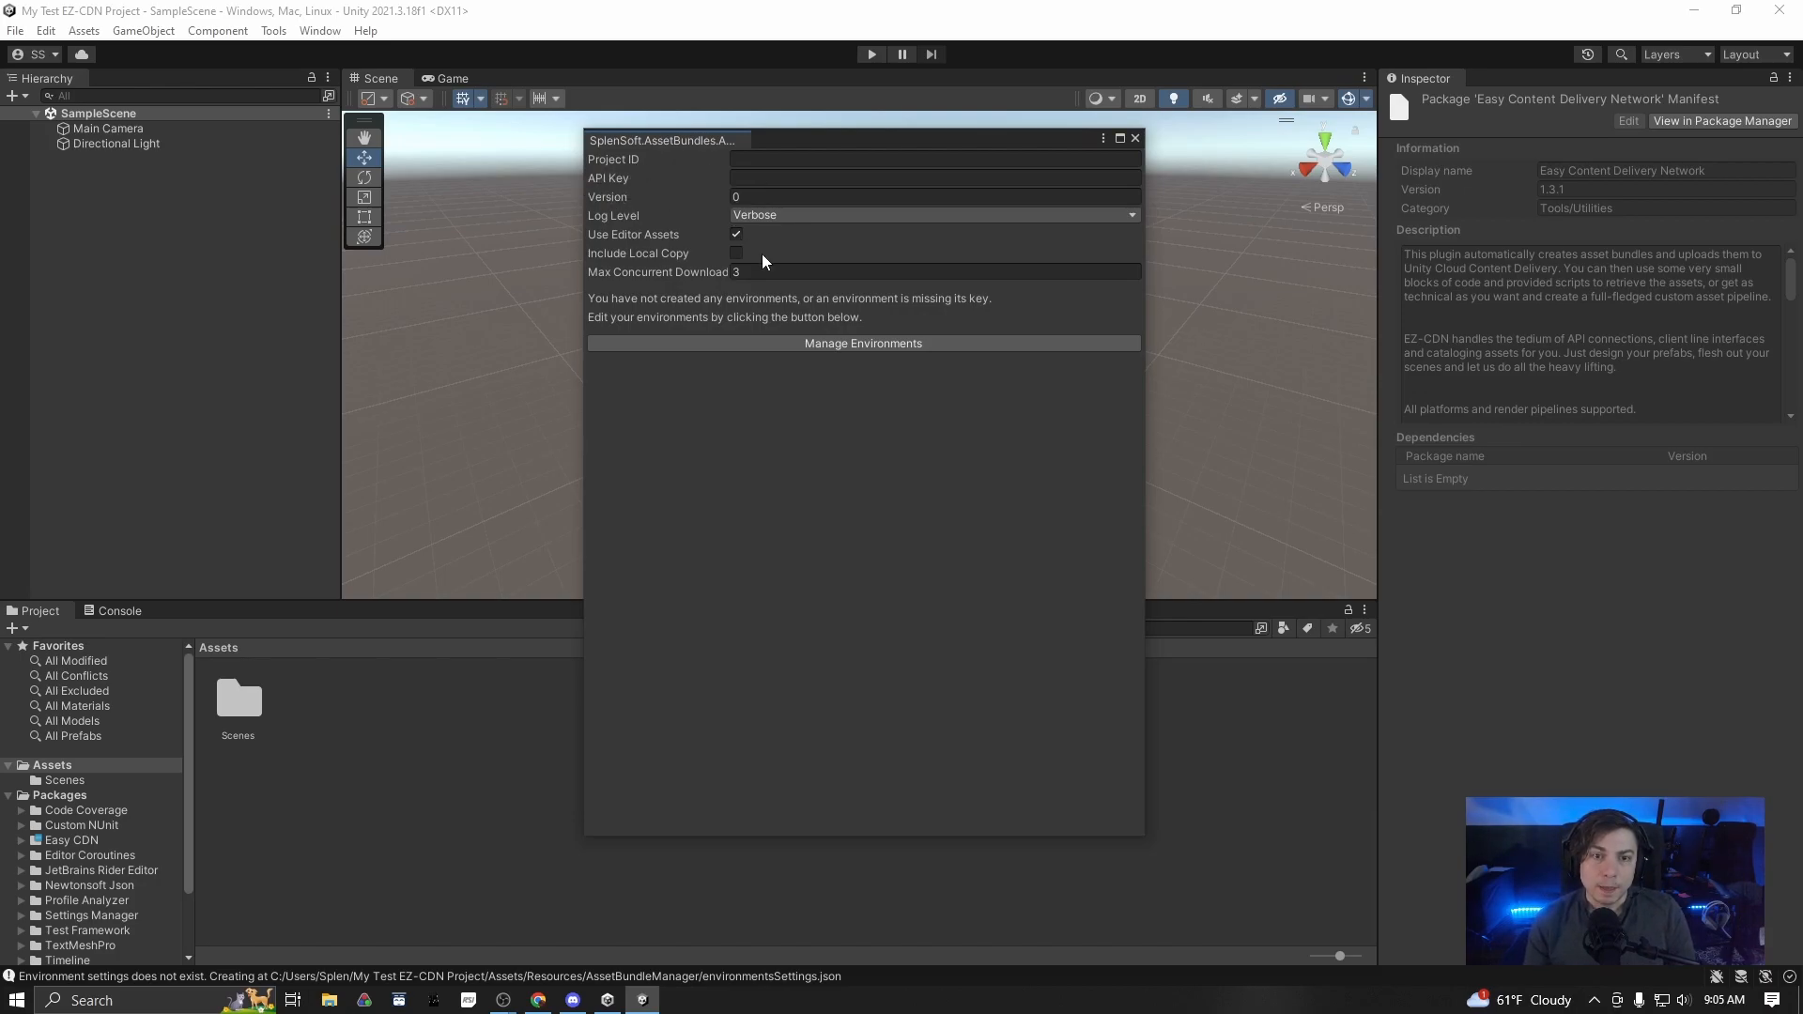
pyautogui.click(826, 346)
pyautogui.moveTo(1010, 357); pyautogui.dragTo(347, 240)
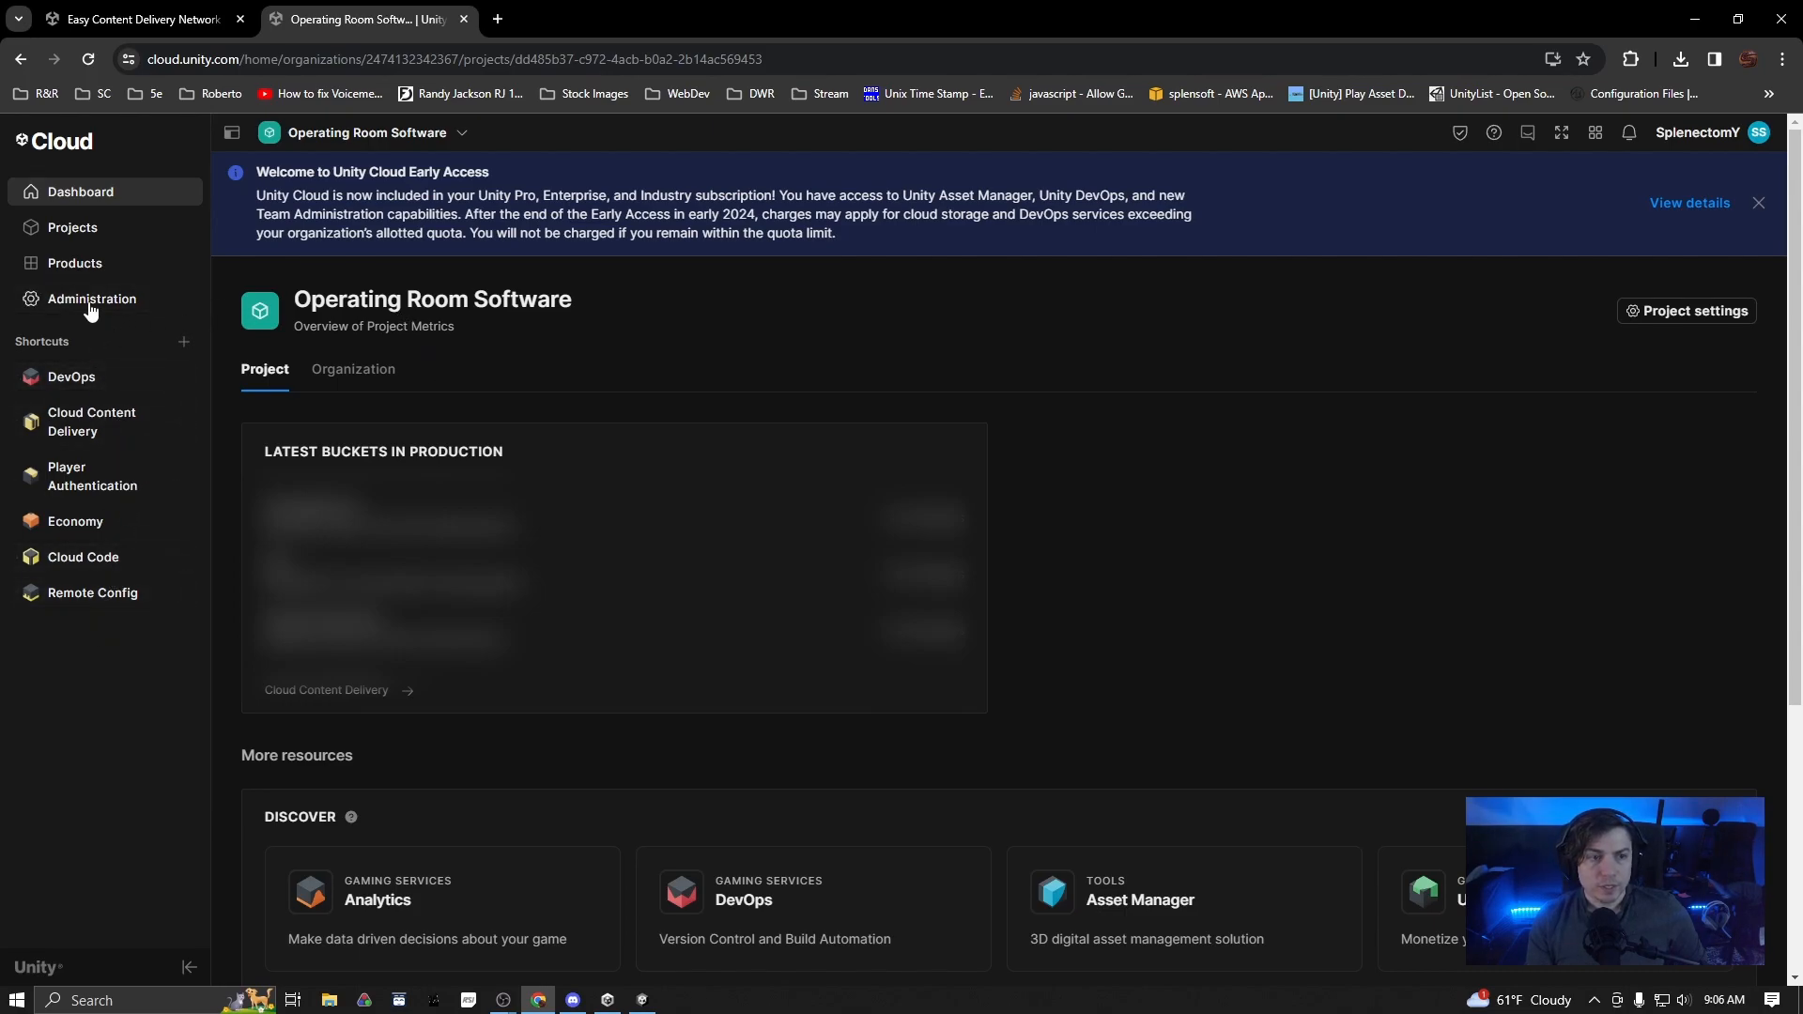
# Open My Test EZ-CDN Project in the Unity Cloud dashboard and check the project list in Unity Hub
pyautogui.click(103, 234)
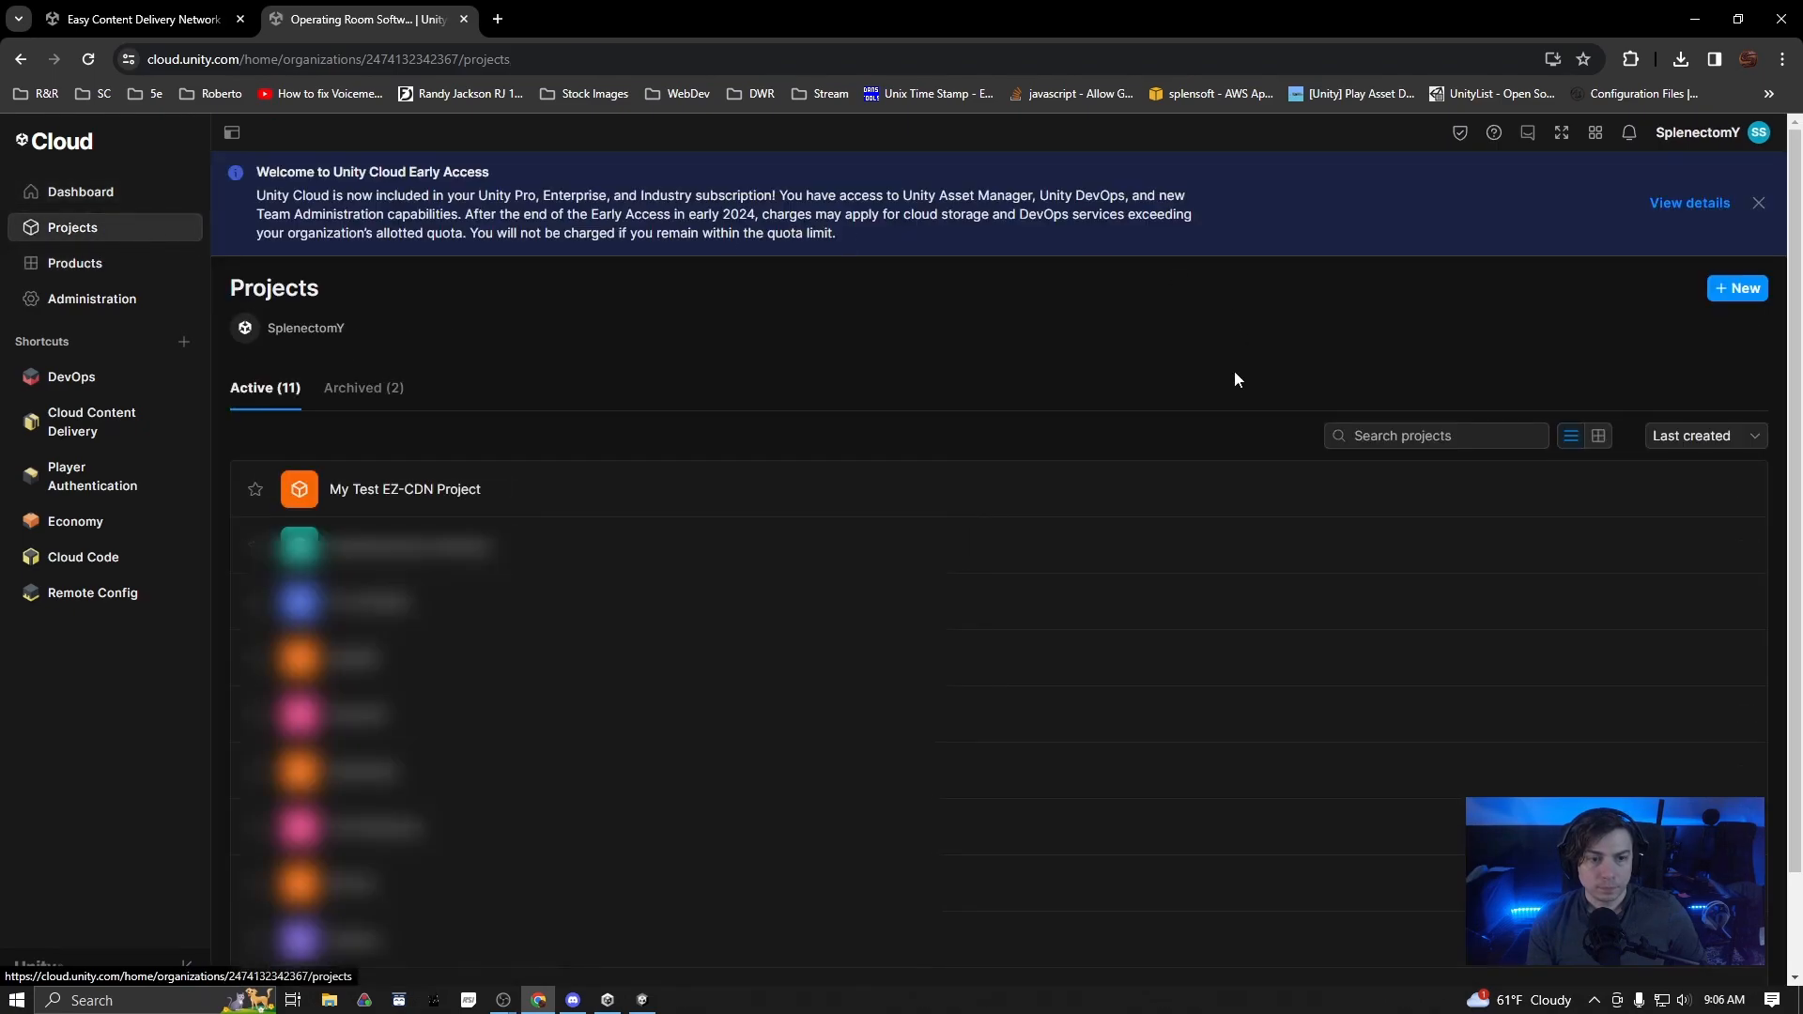
pyautogui.click(437, 495)
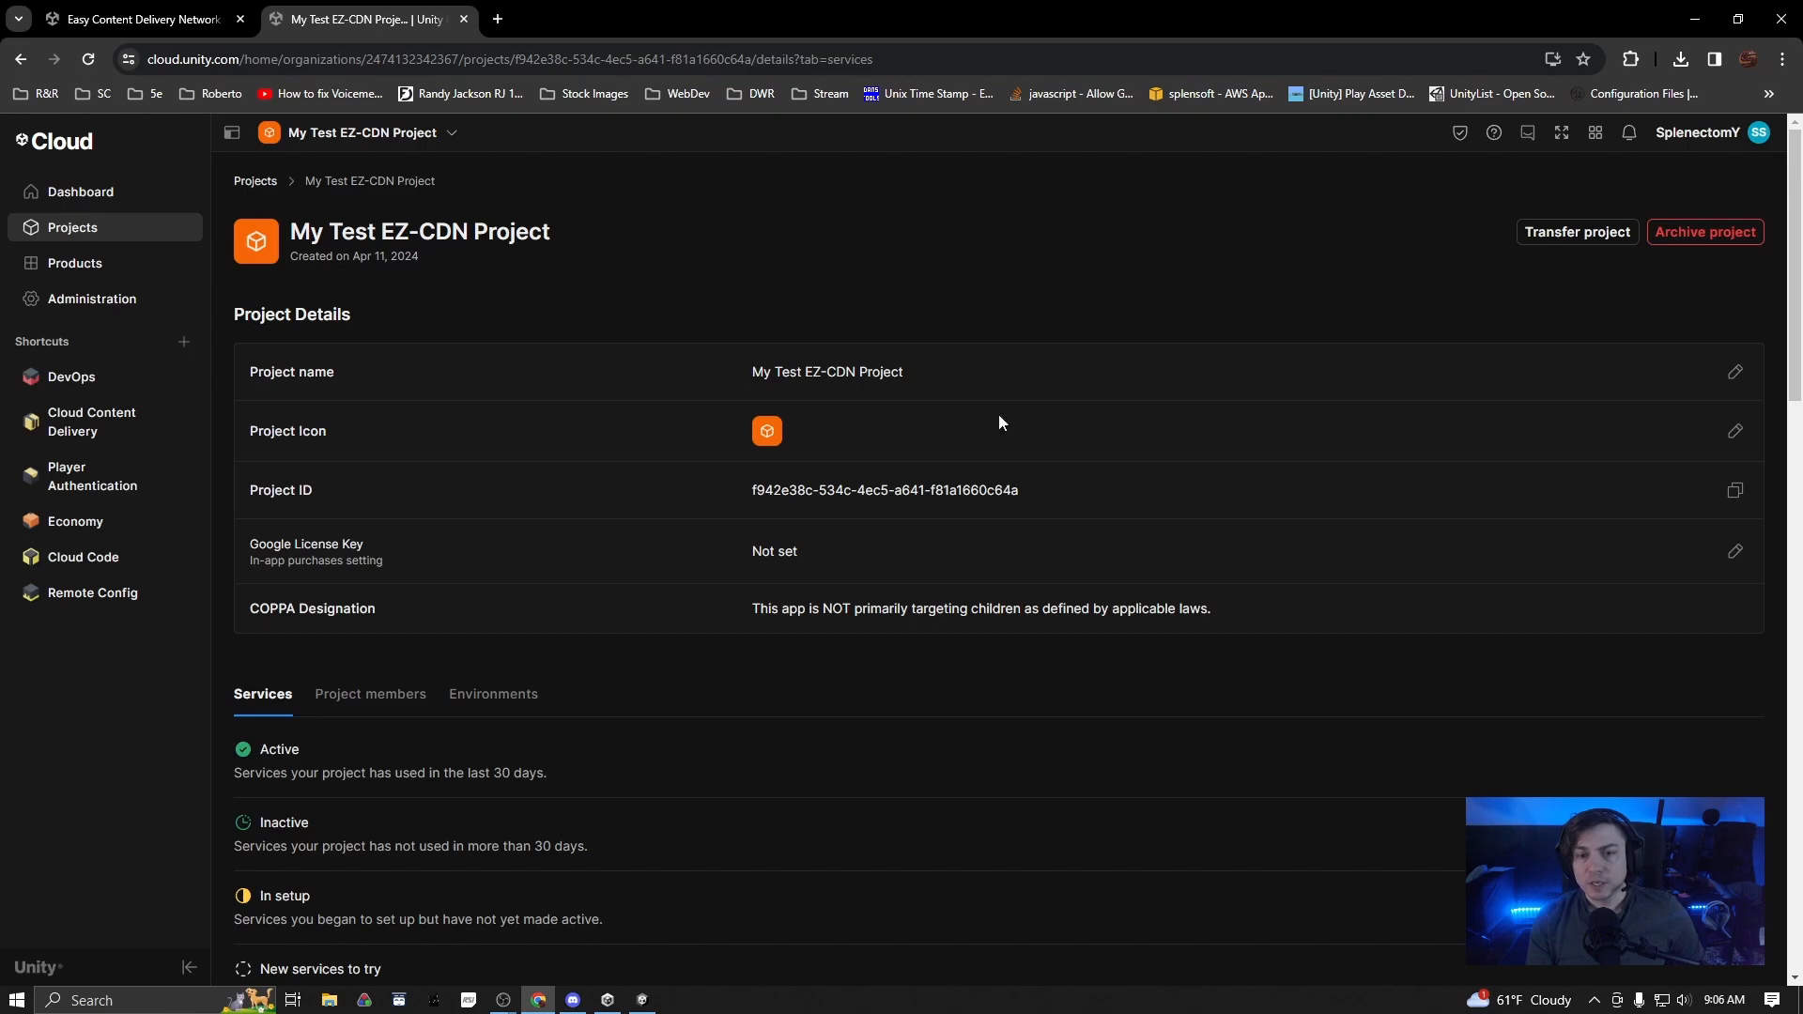
pyautogui.moveTo(1641, 26); pyautogui.dragTo(1451, 936)
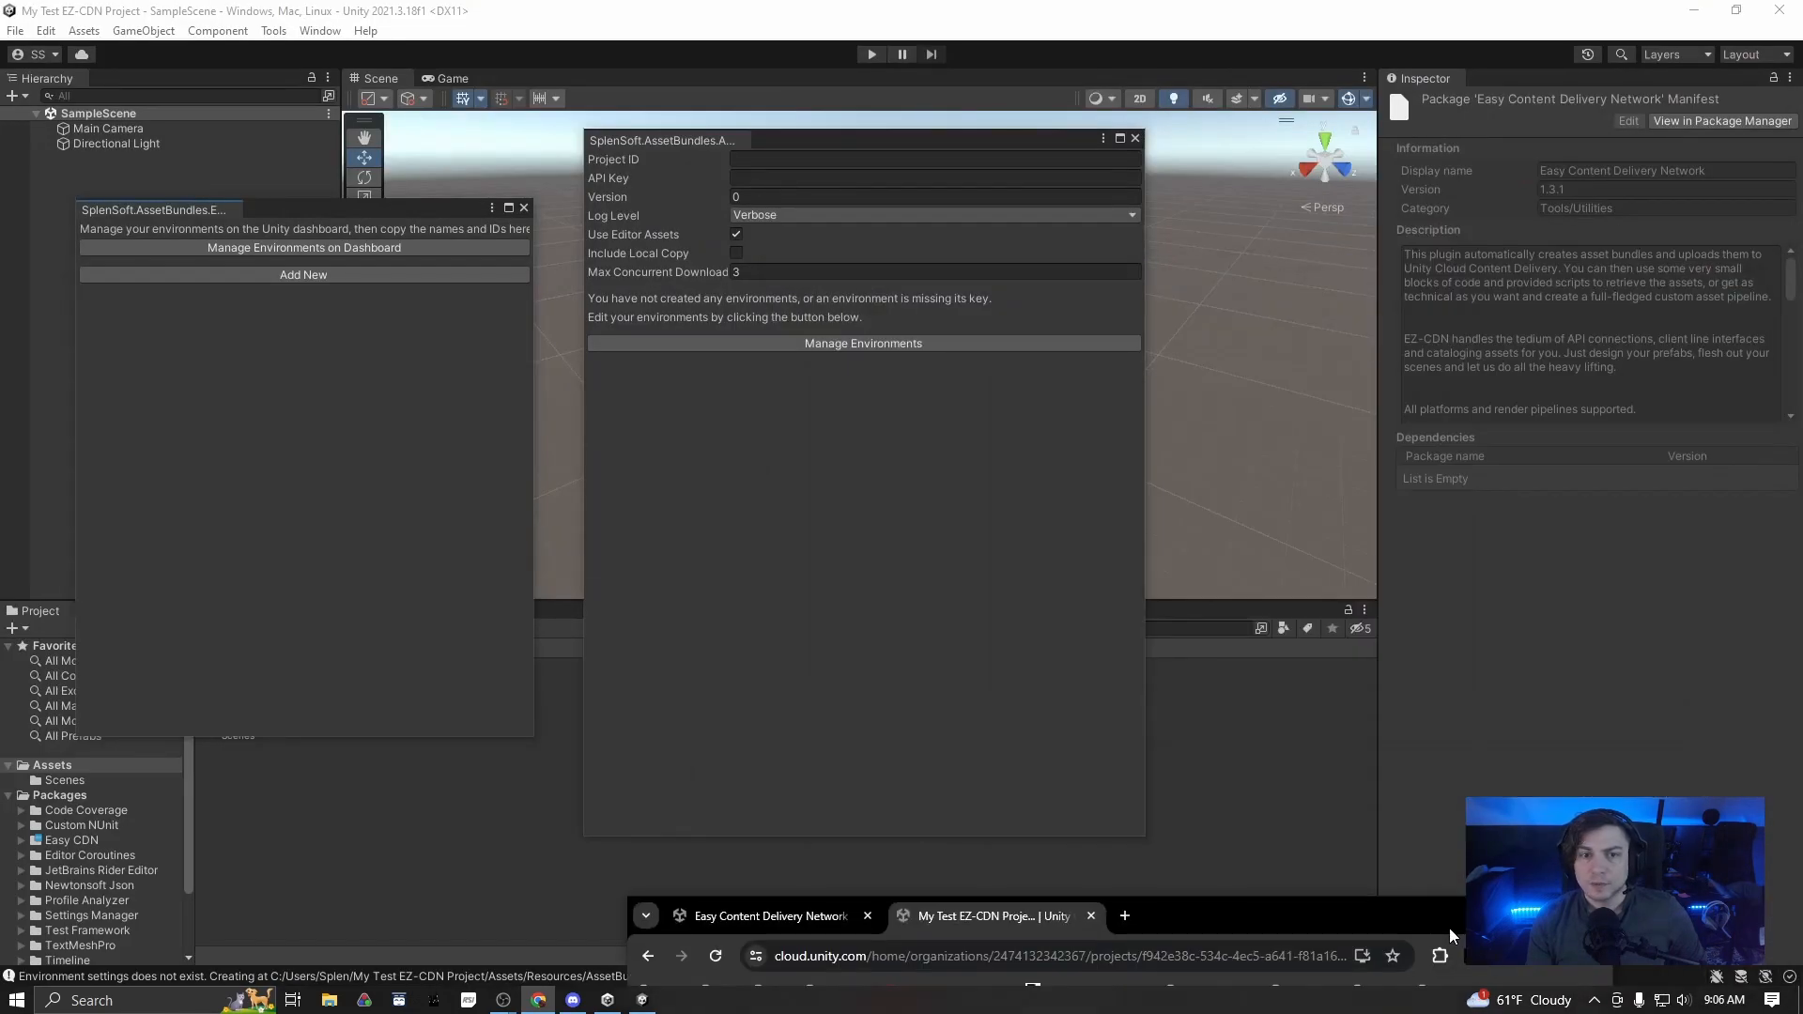
pyautogui.click(608, 1000)
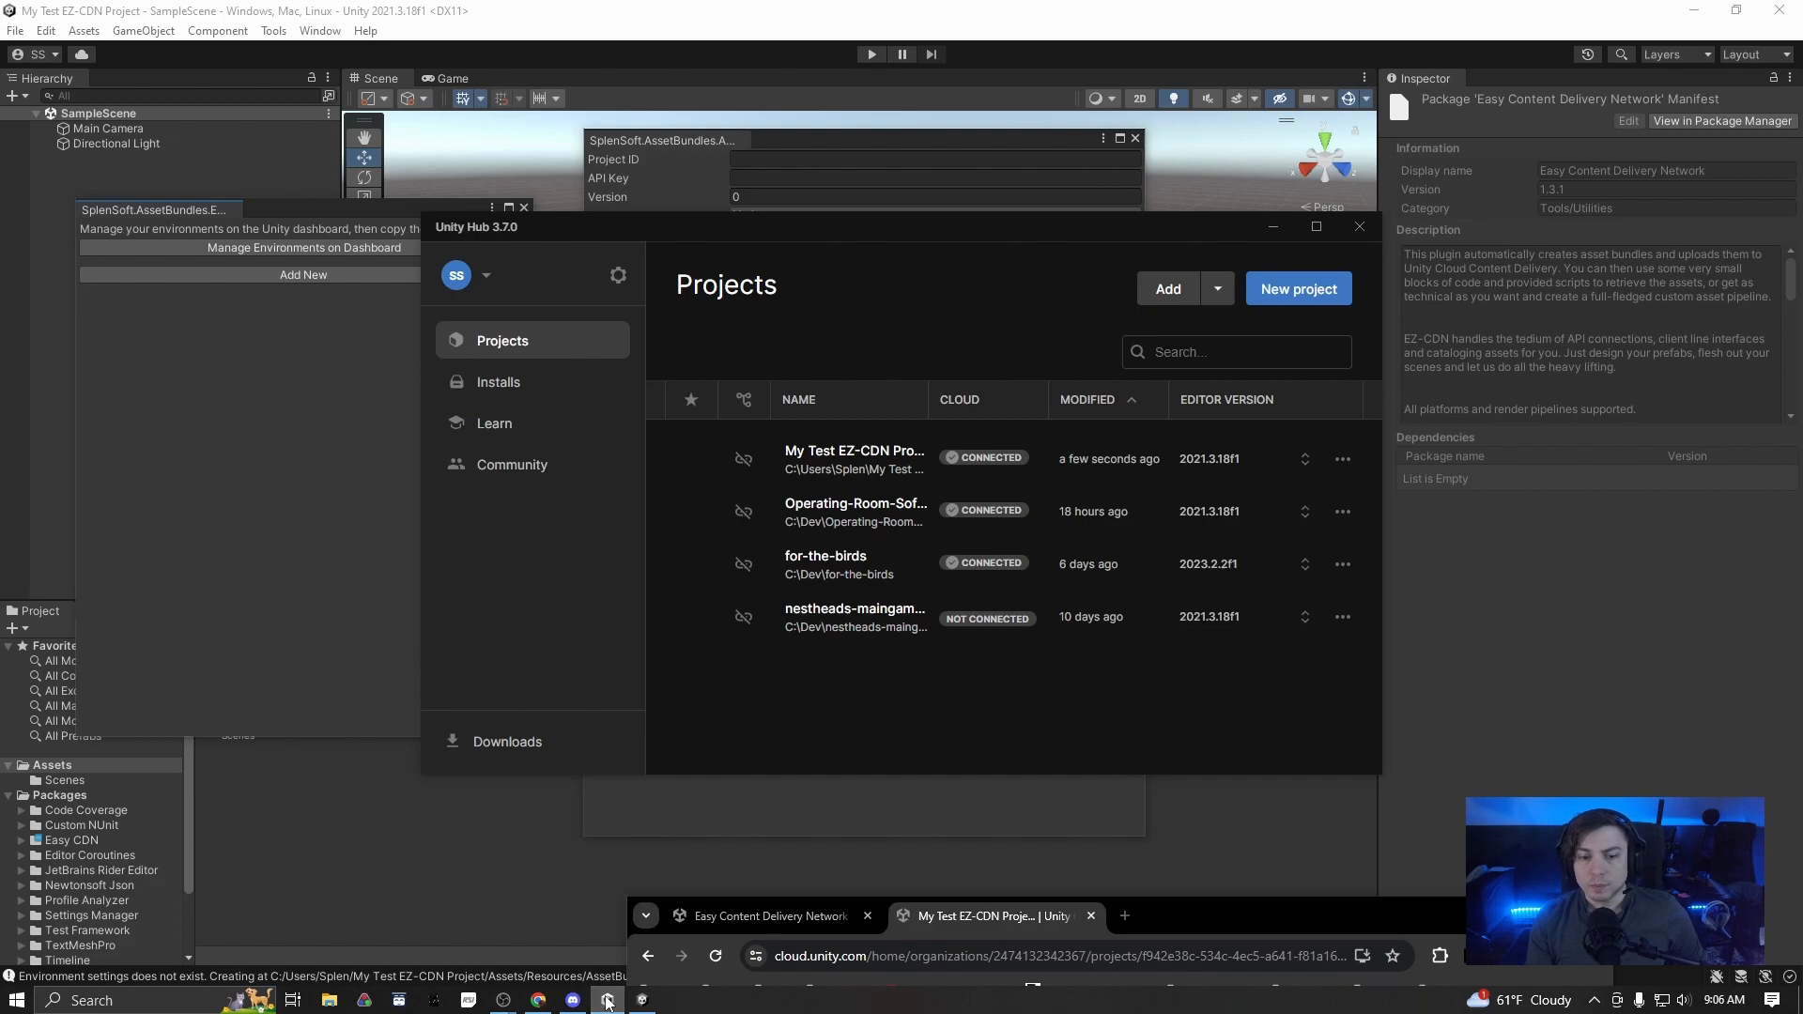
pyautogui.click(607, 1000)
pyautogui.moveTo(1249, 916); pyautogui.dragTo(1123, 161)
pyautogui.doubleClick(1123, 162)
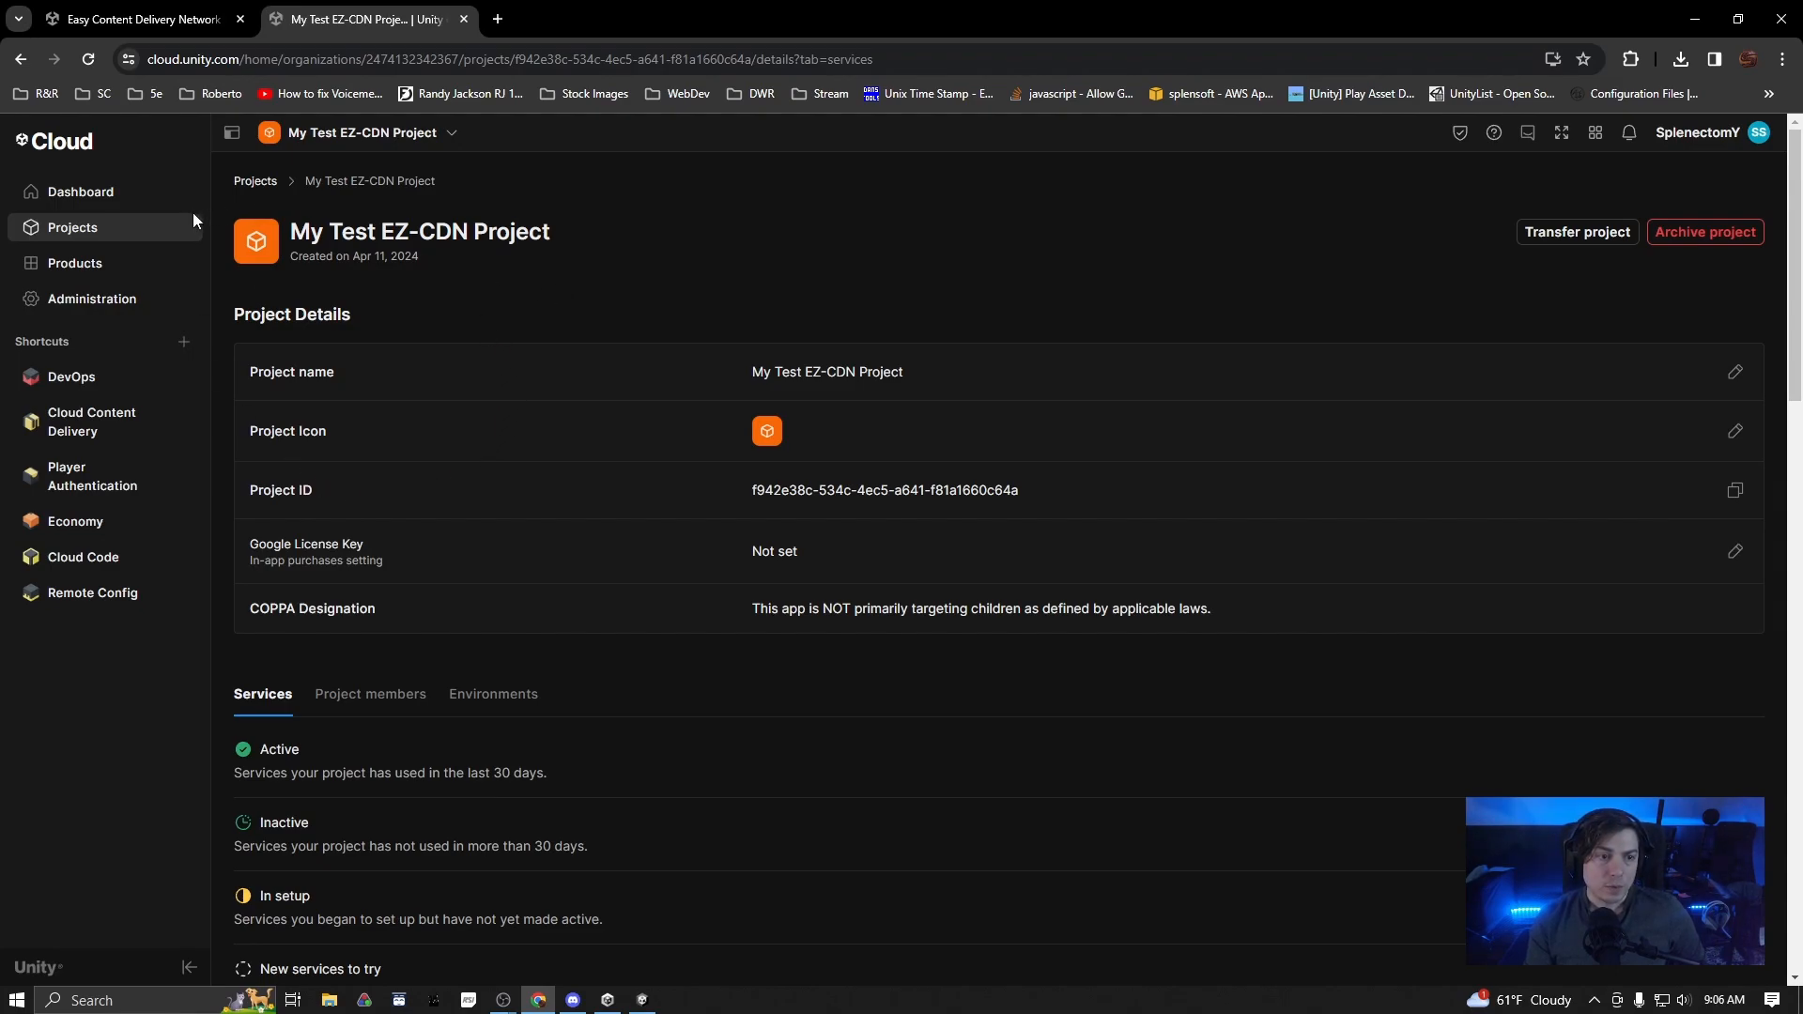
# Search the Unity Cloud products for "cloud content" and open Cloud Content Delivery
pyautogui.click(79, 436)
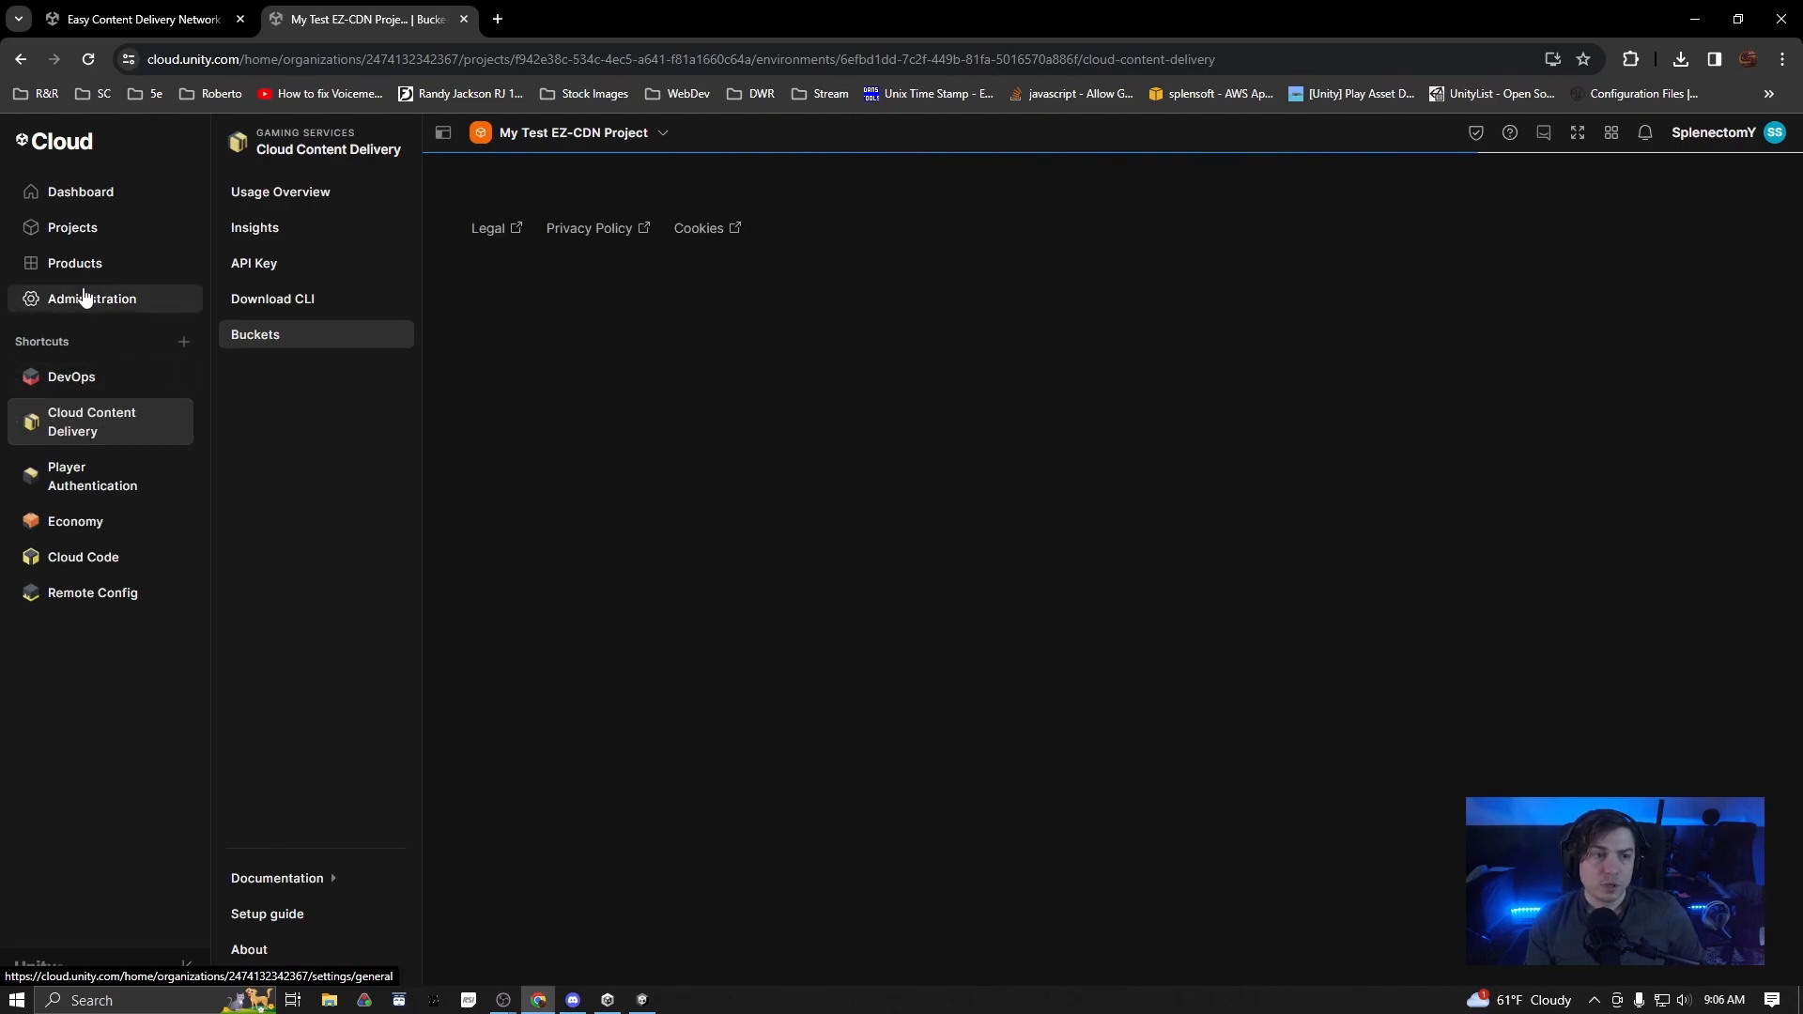
pyautogui.click(113, 268)
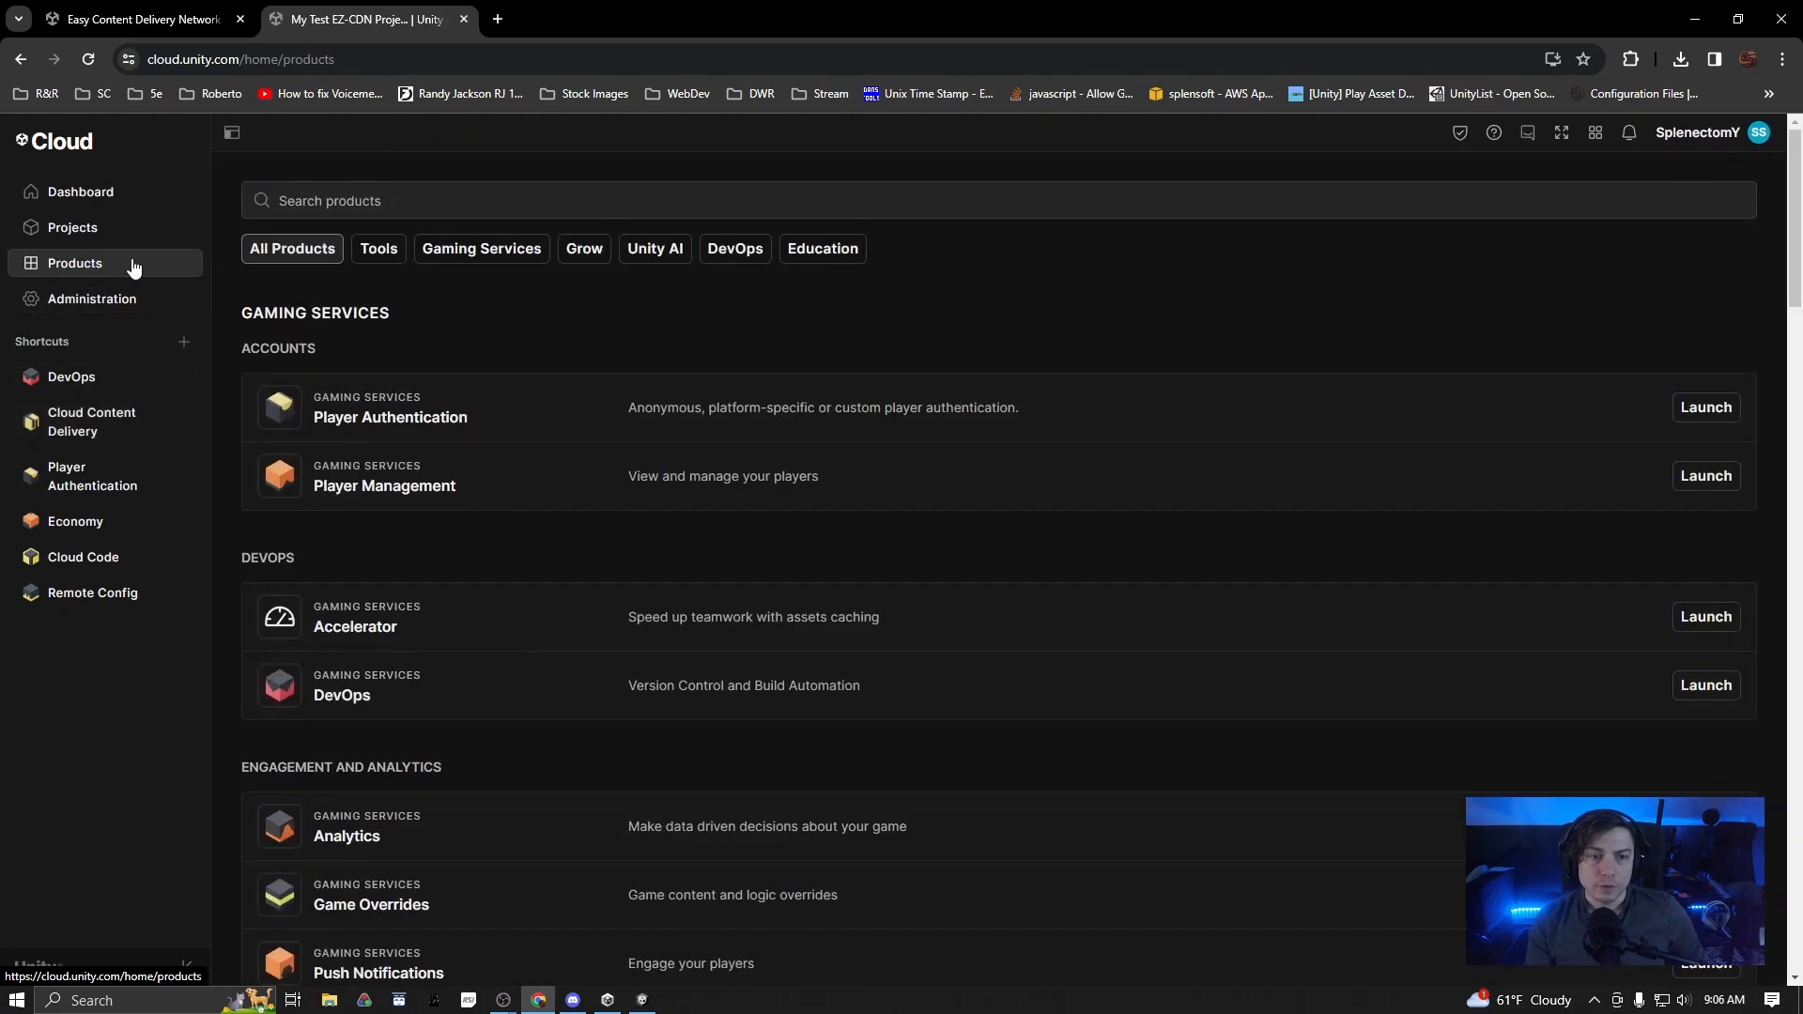
pyautogui.click(366, 202)
pyautogui.write('cloud content')
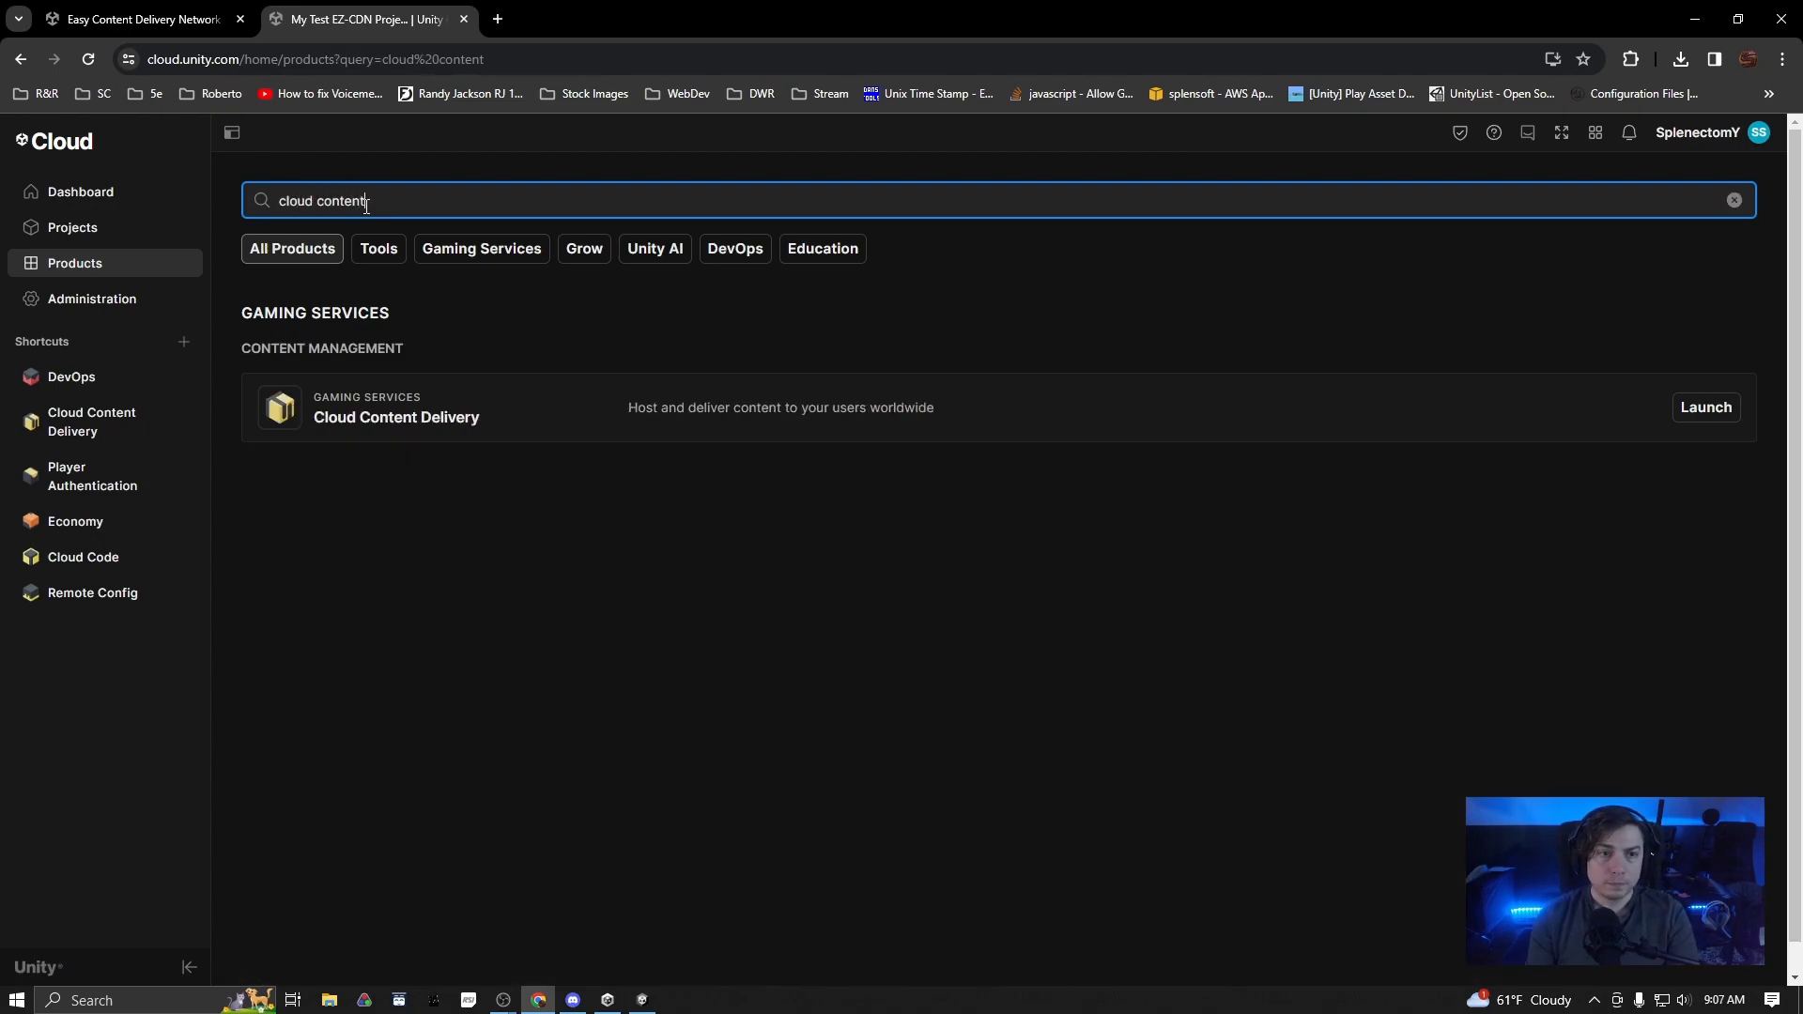
pyautogui.click(512, 404)
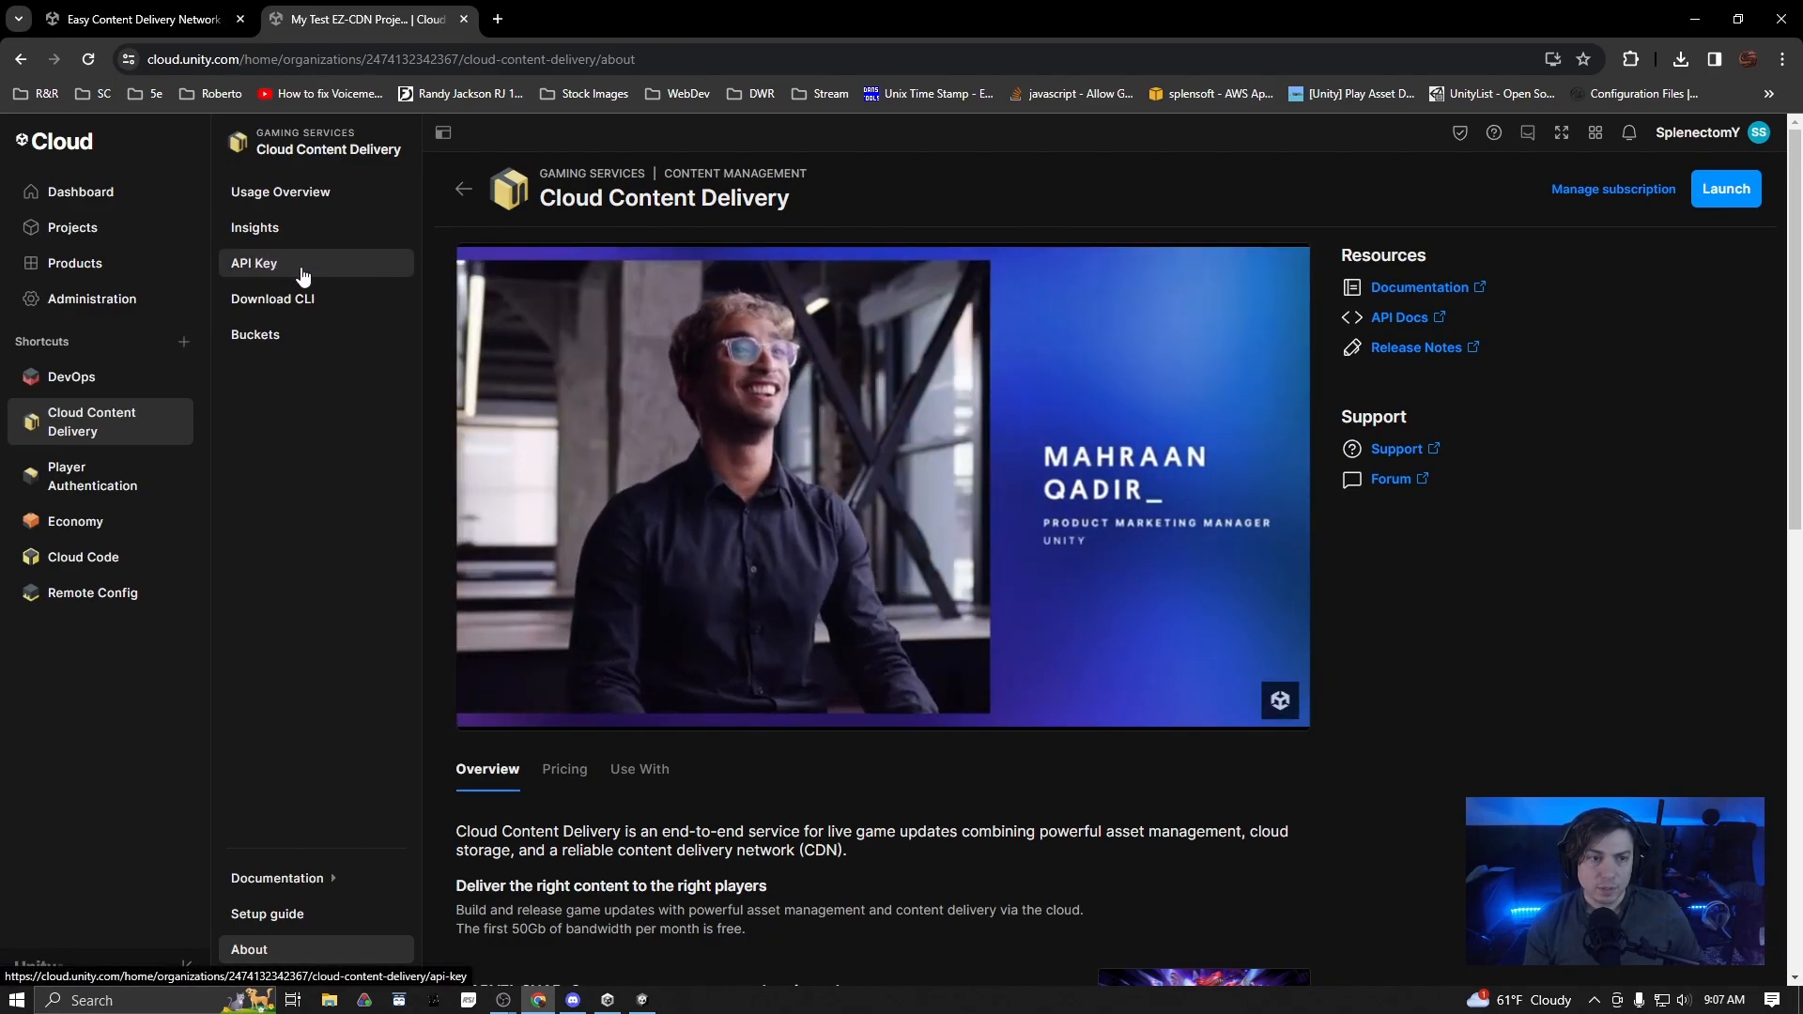
# Copy the Content Delivery API key and paste it into the API Key field of the EZ-CDN settings in Unity
pyautogui.click(302, 272)
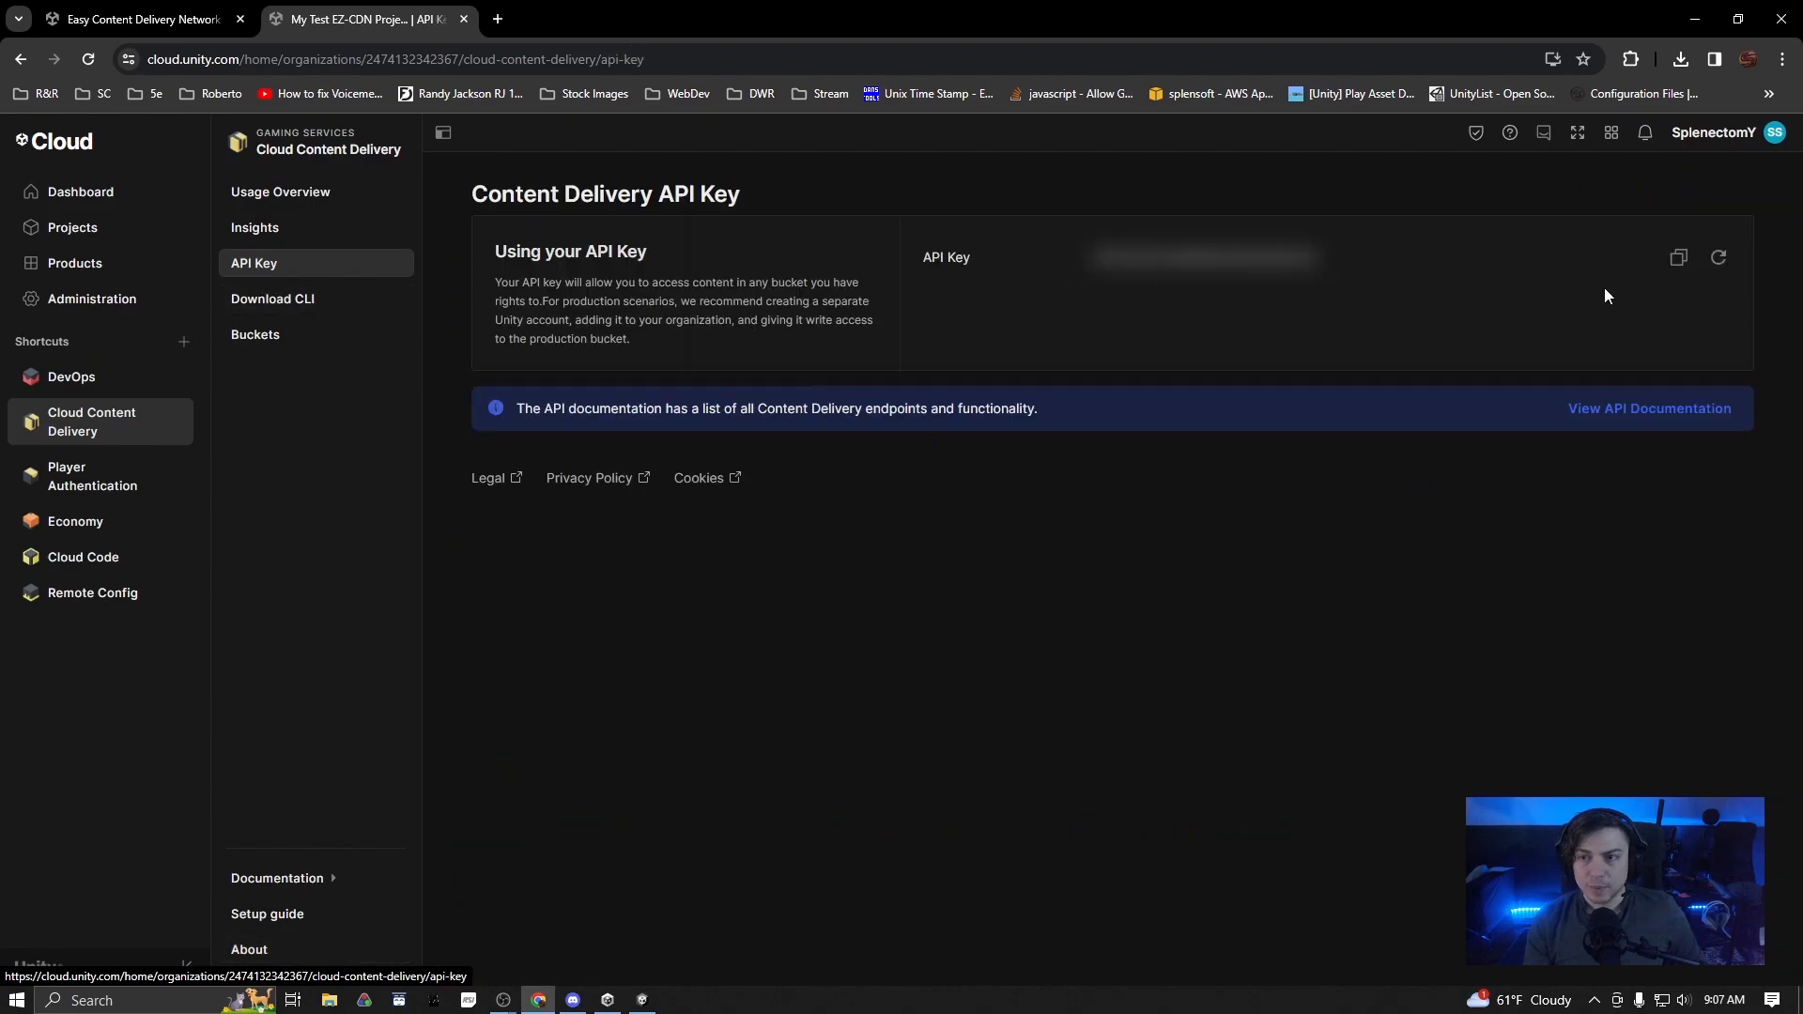
pyautogui.click(1678, 258)
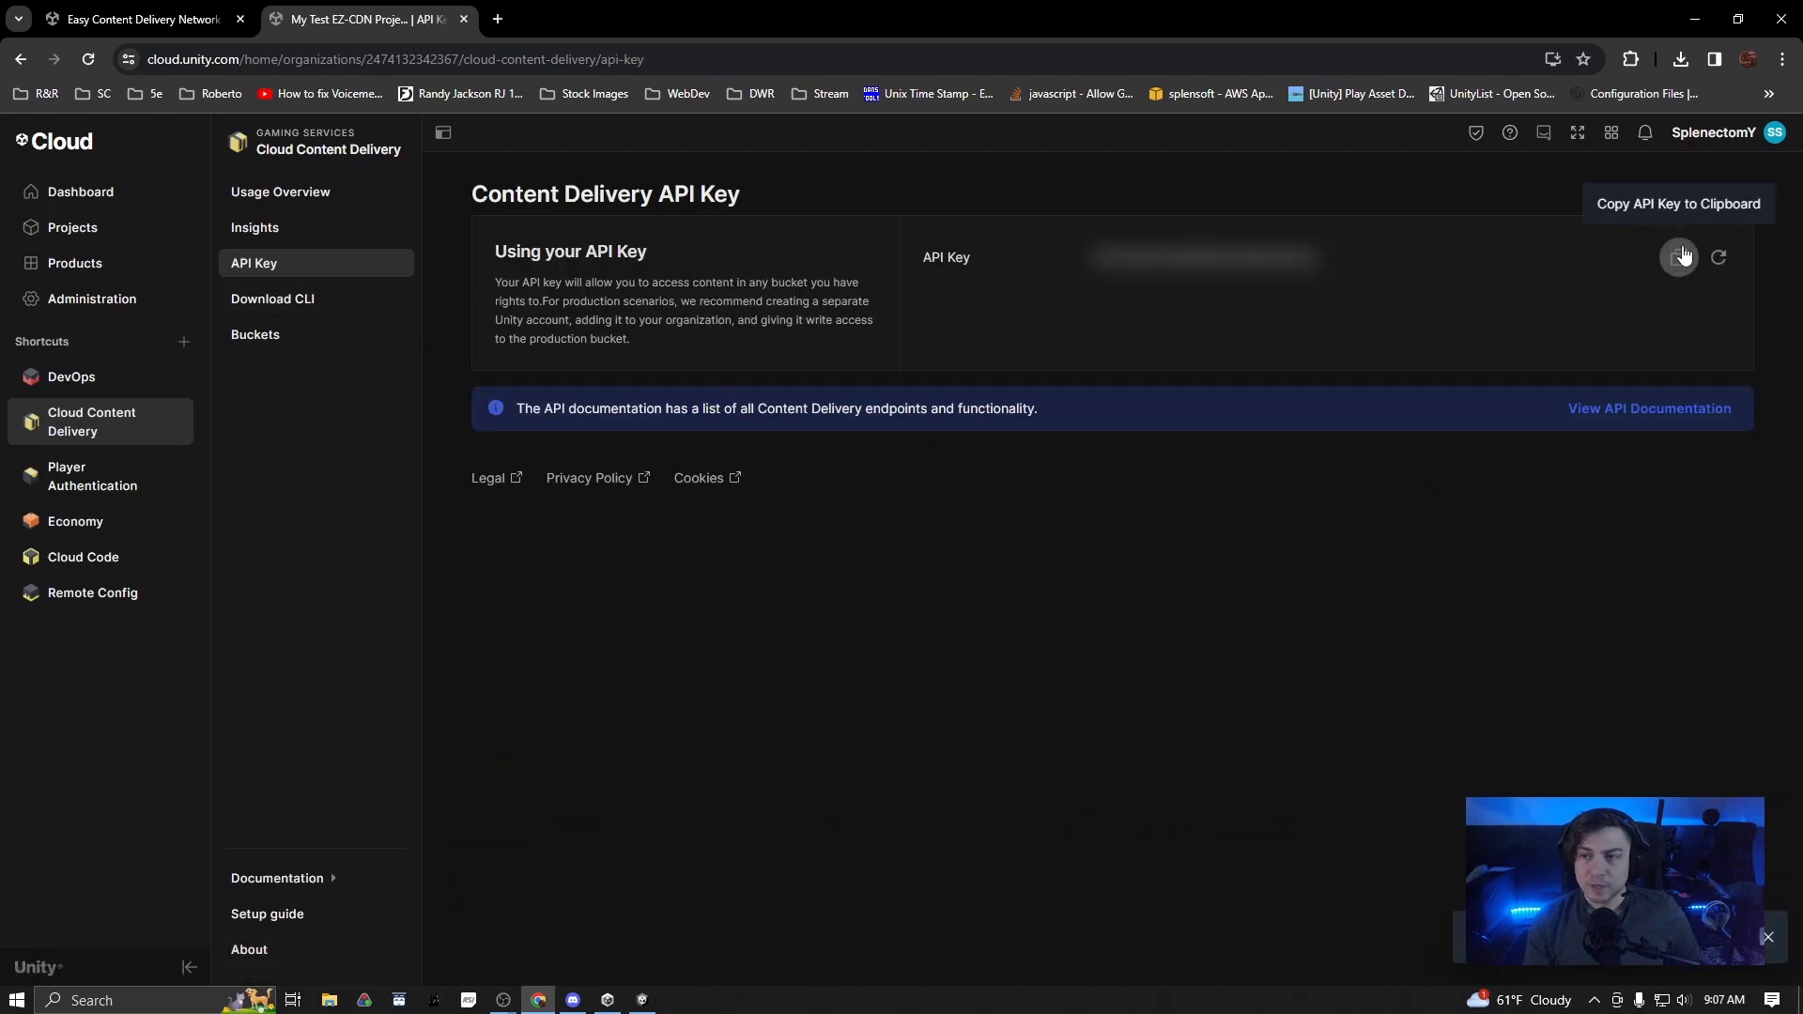
pyautogui.click(1698, 21)
pyautogui.click(773, 177)
pyautogui.hotkey('ctrl', 'v')
# Copy the project ID of My Test EZ-CDN Project from Unity Cloud into the Project ID field of the EZ-CDN settings
pyautogui.click(778, 157)
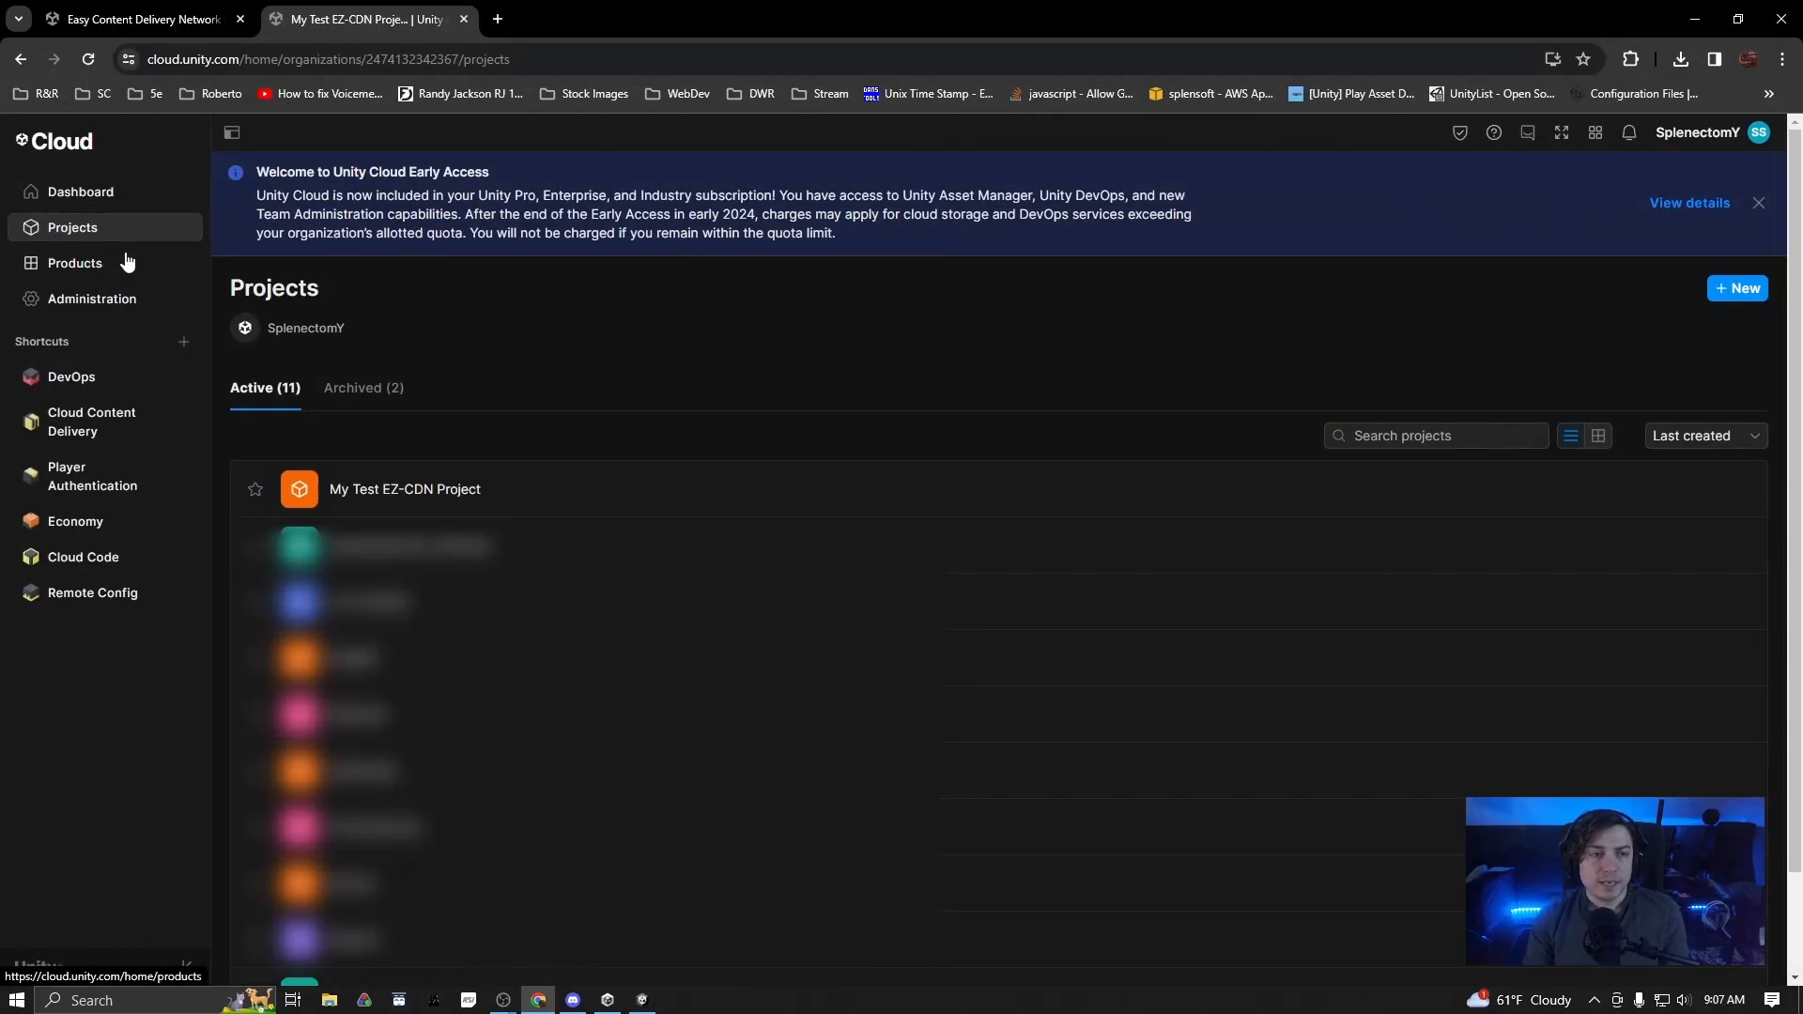
pyautogui.click(410, 489)
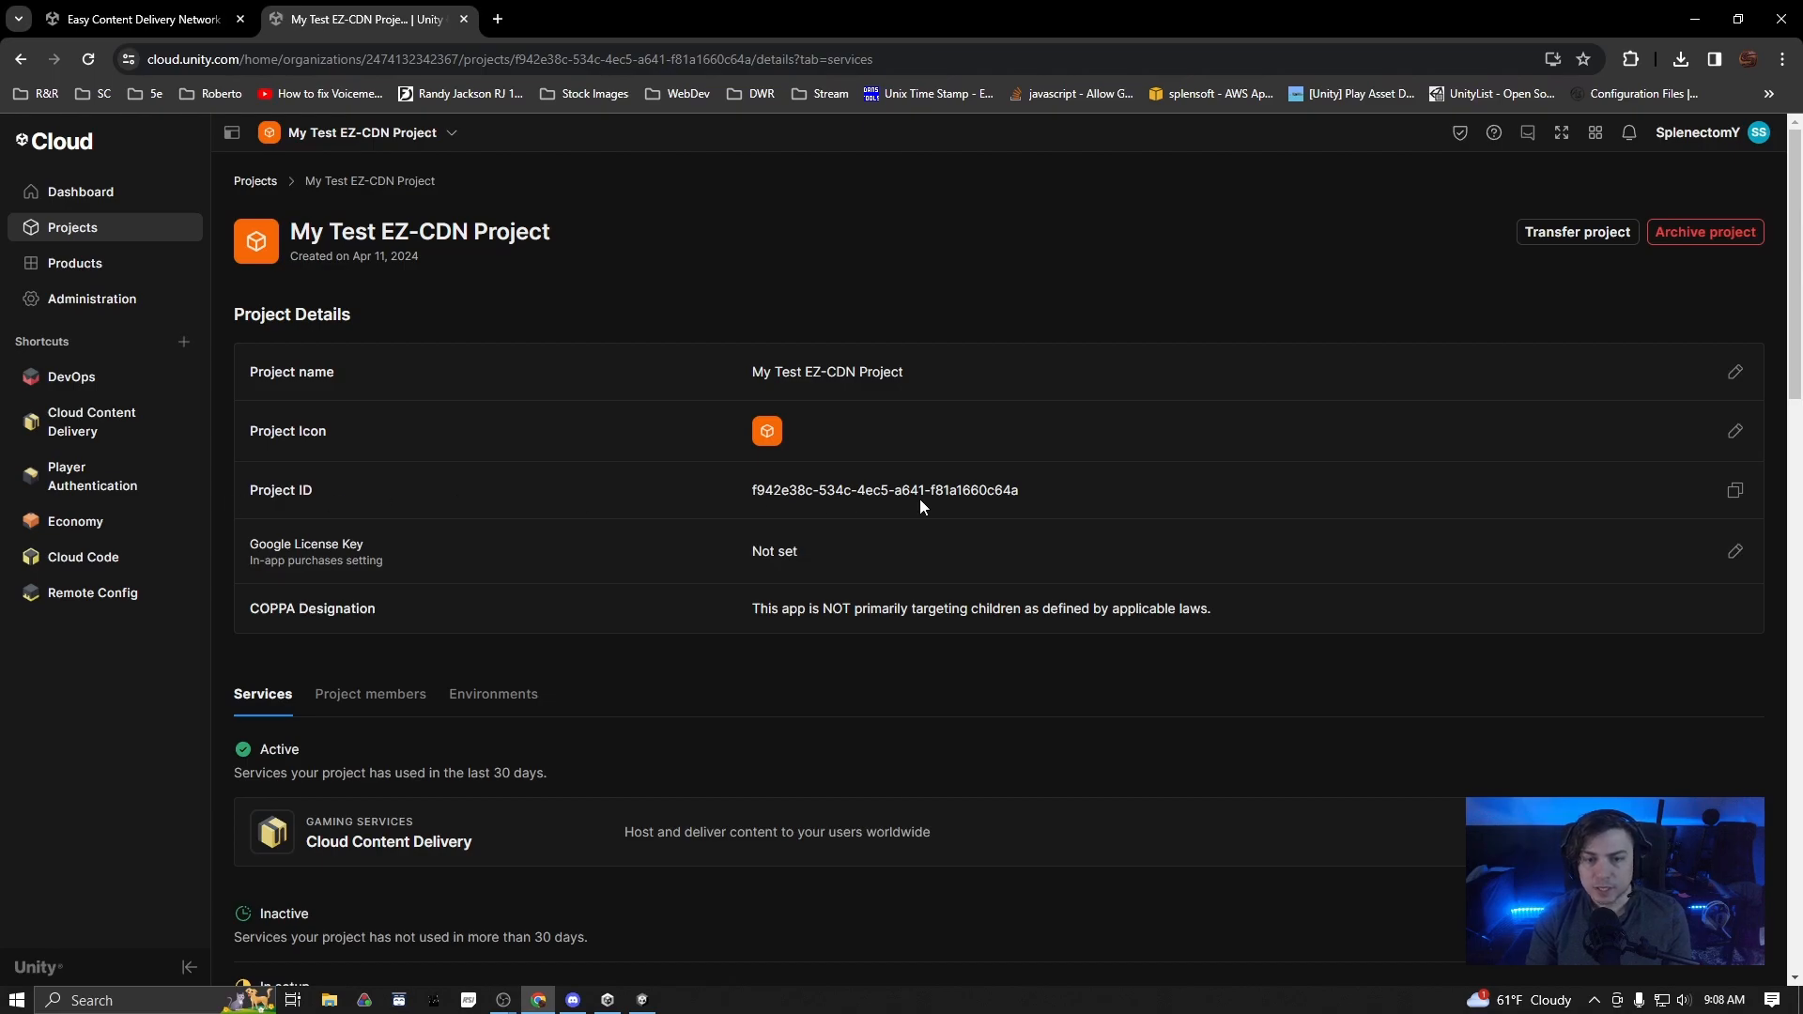
pyautogui.click(1734, 491)
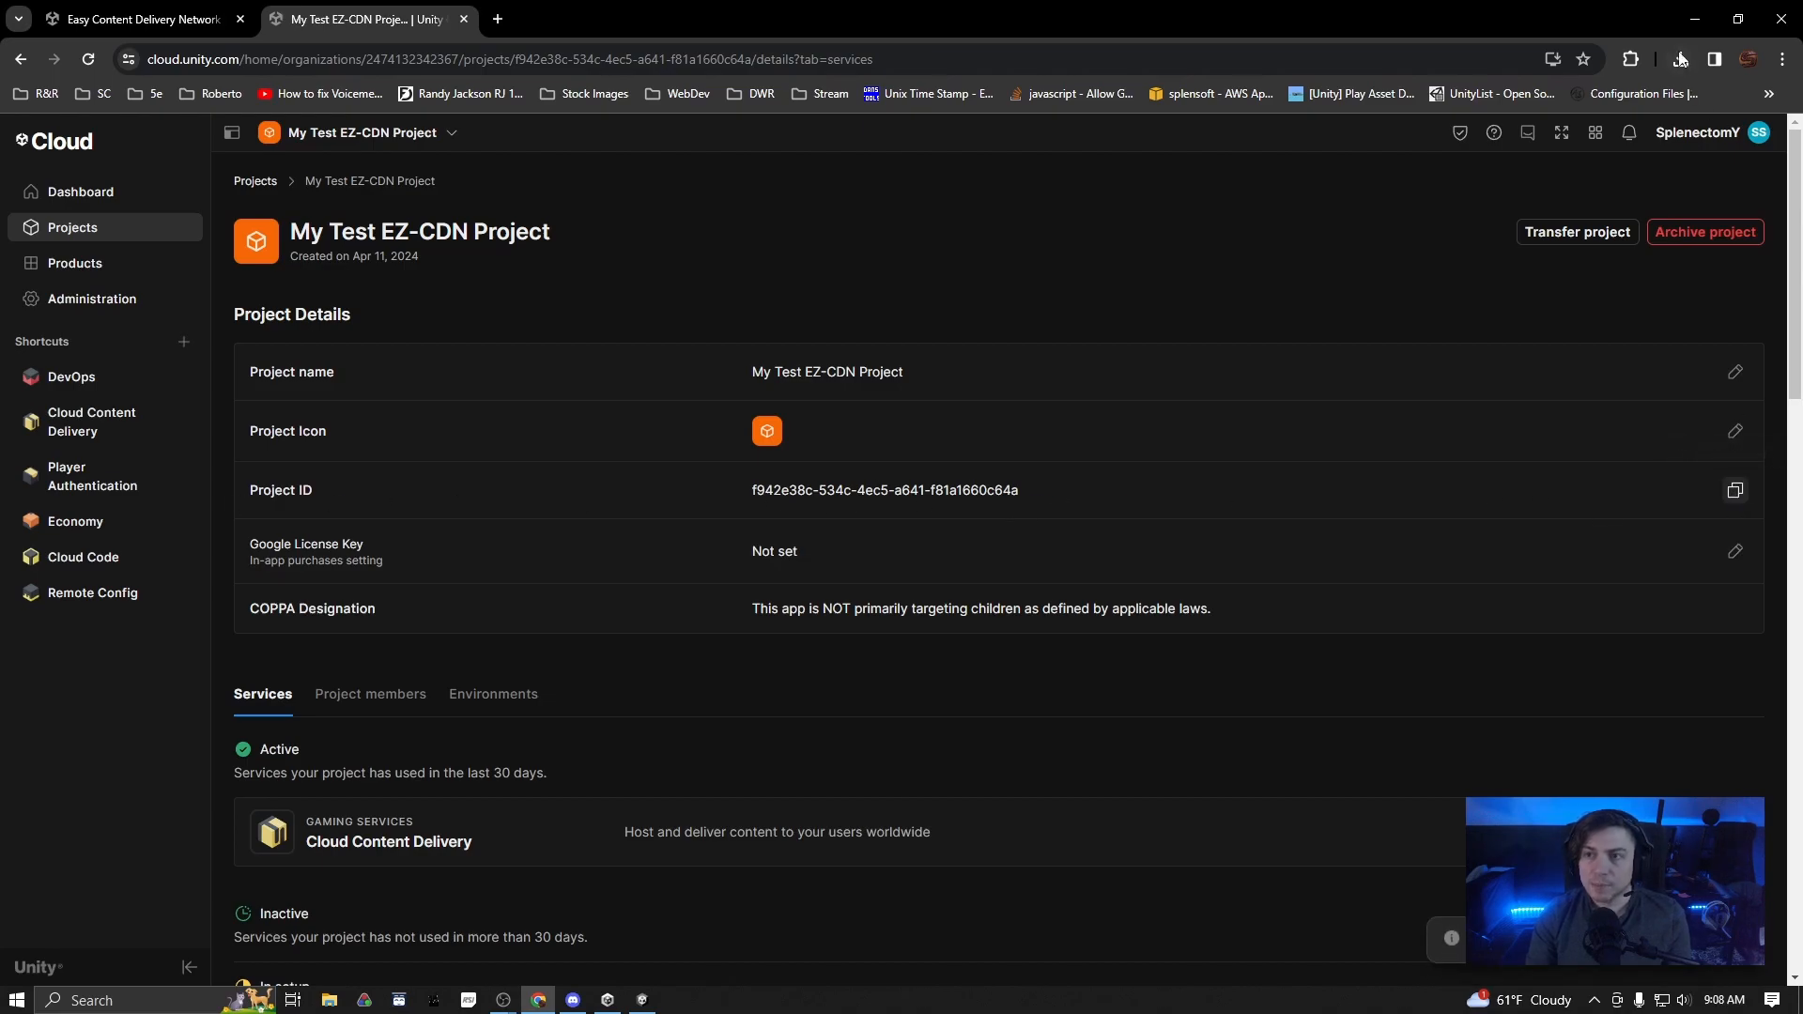
pyautogui.click(1694, 19)
pyautogui.hotkey('ctrl', 'v')
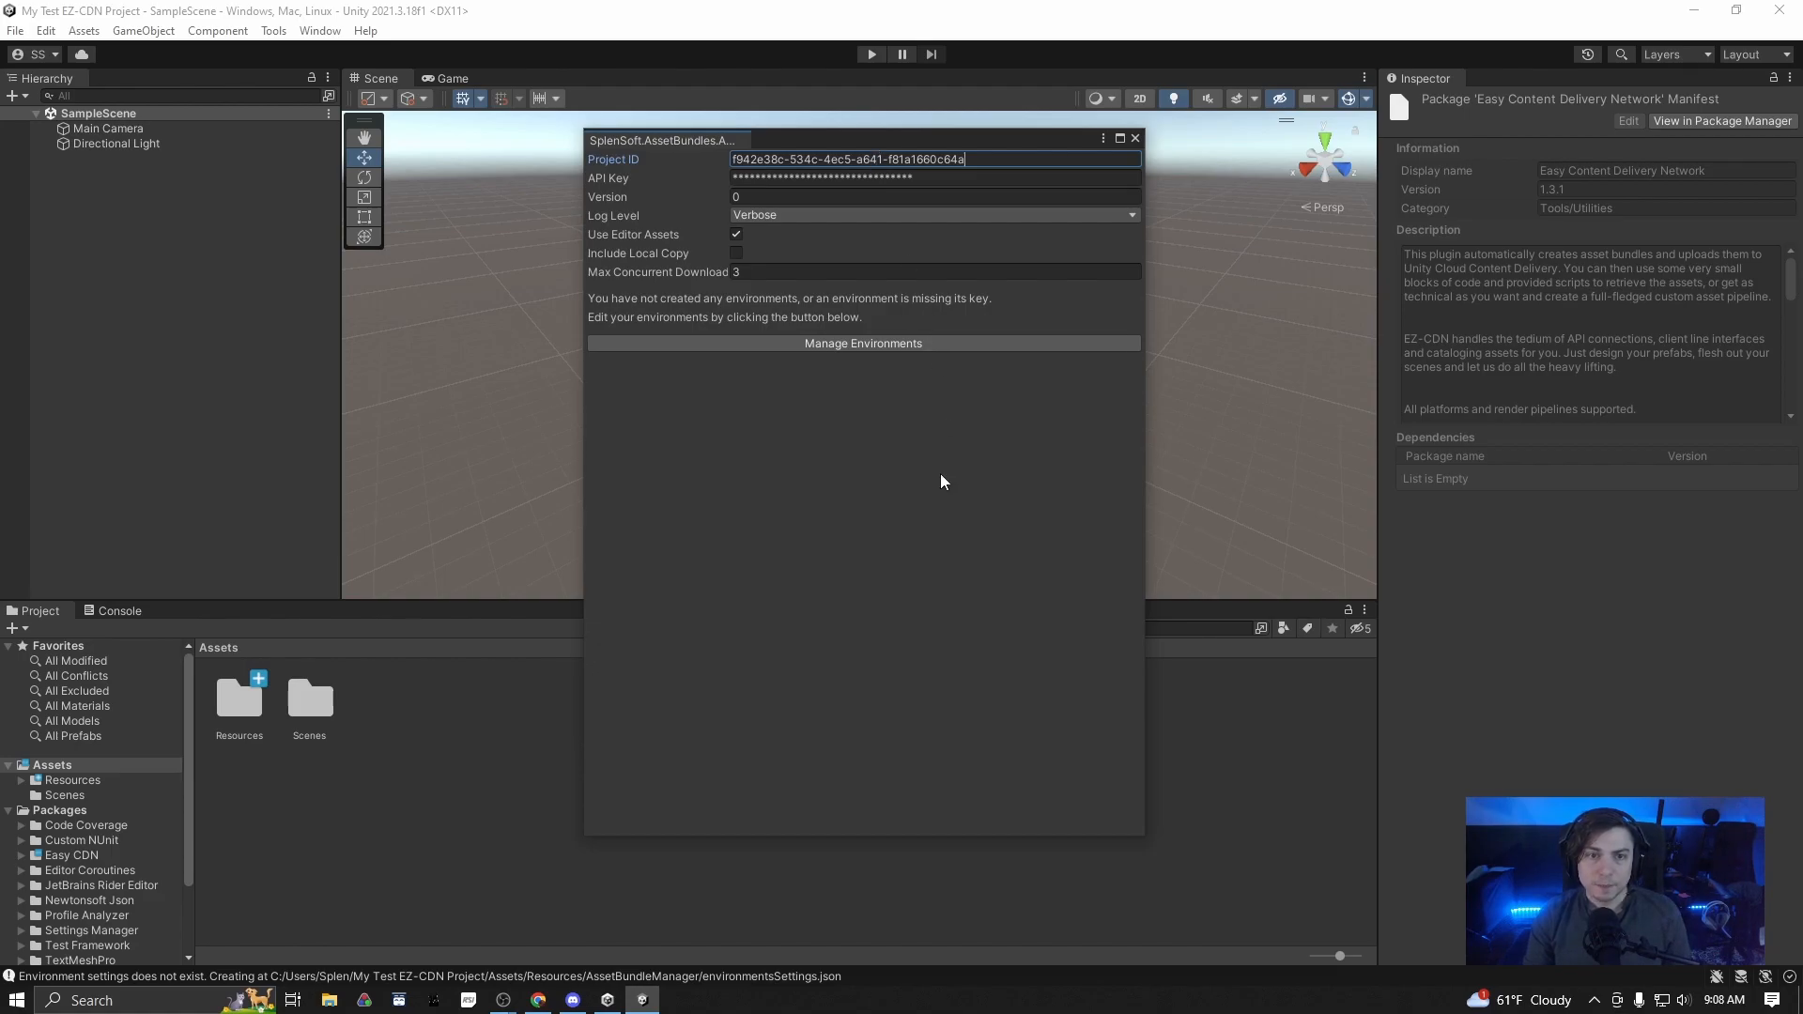
# Bring up the environment management window beside the EZ-CDN settings and add a new environment entry
pyautogui.click(863, 343)
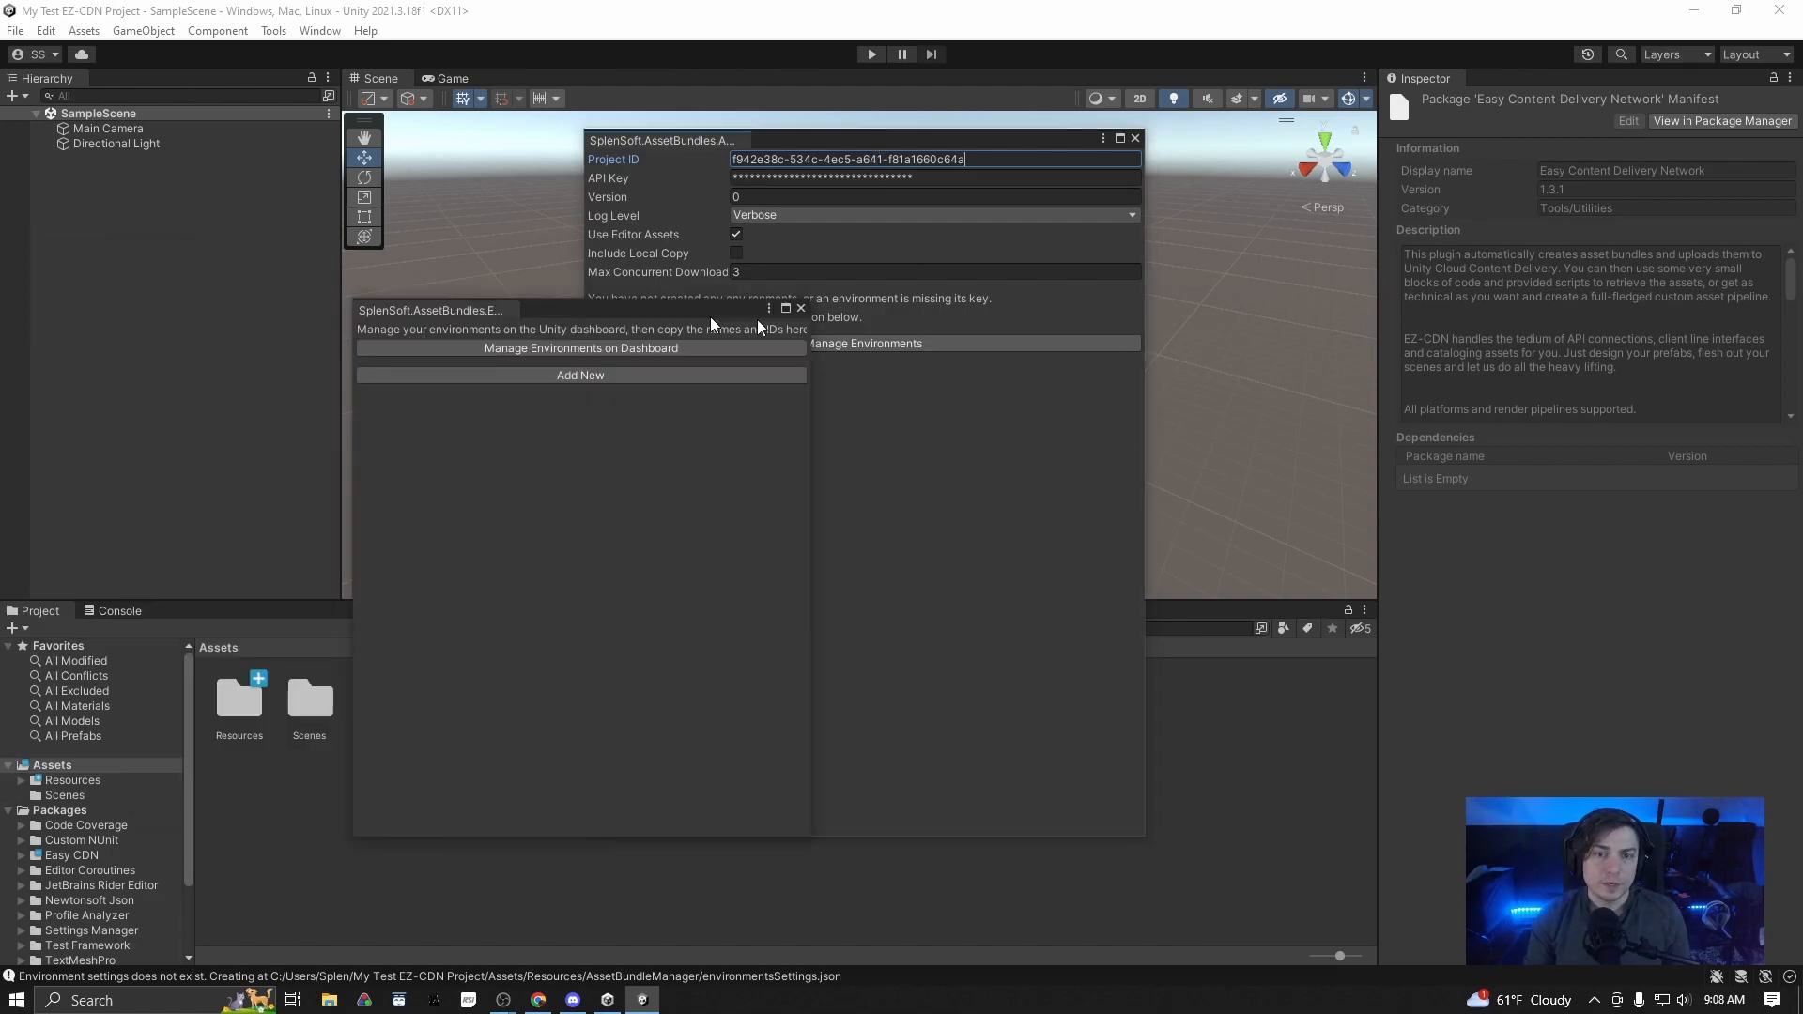
pyautogui.moveTo(234, 289); pyautogui.dragTo(1263, 358)
pyautogui.moveTo(850, 147); pyautogui.dragTo(659, 154)
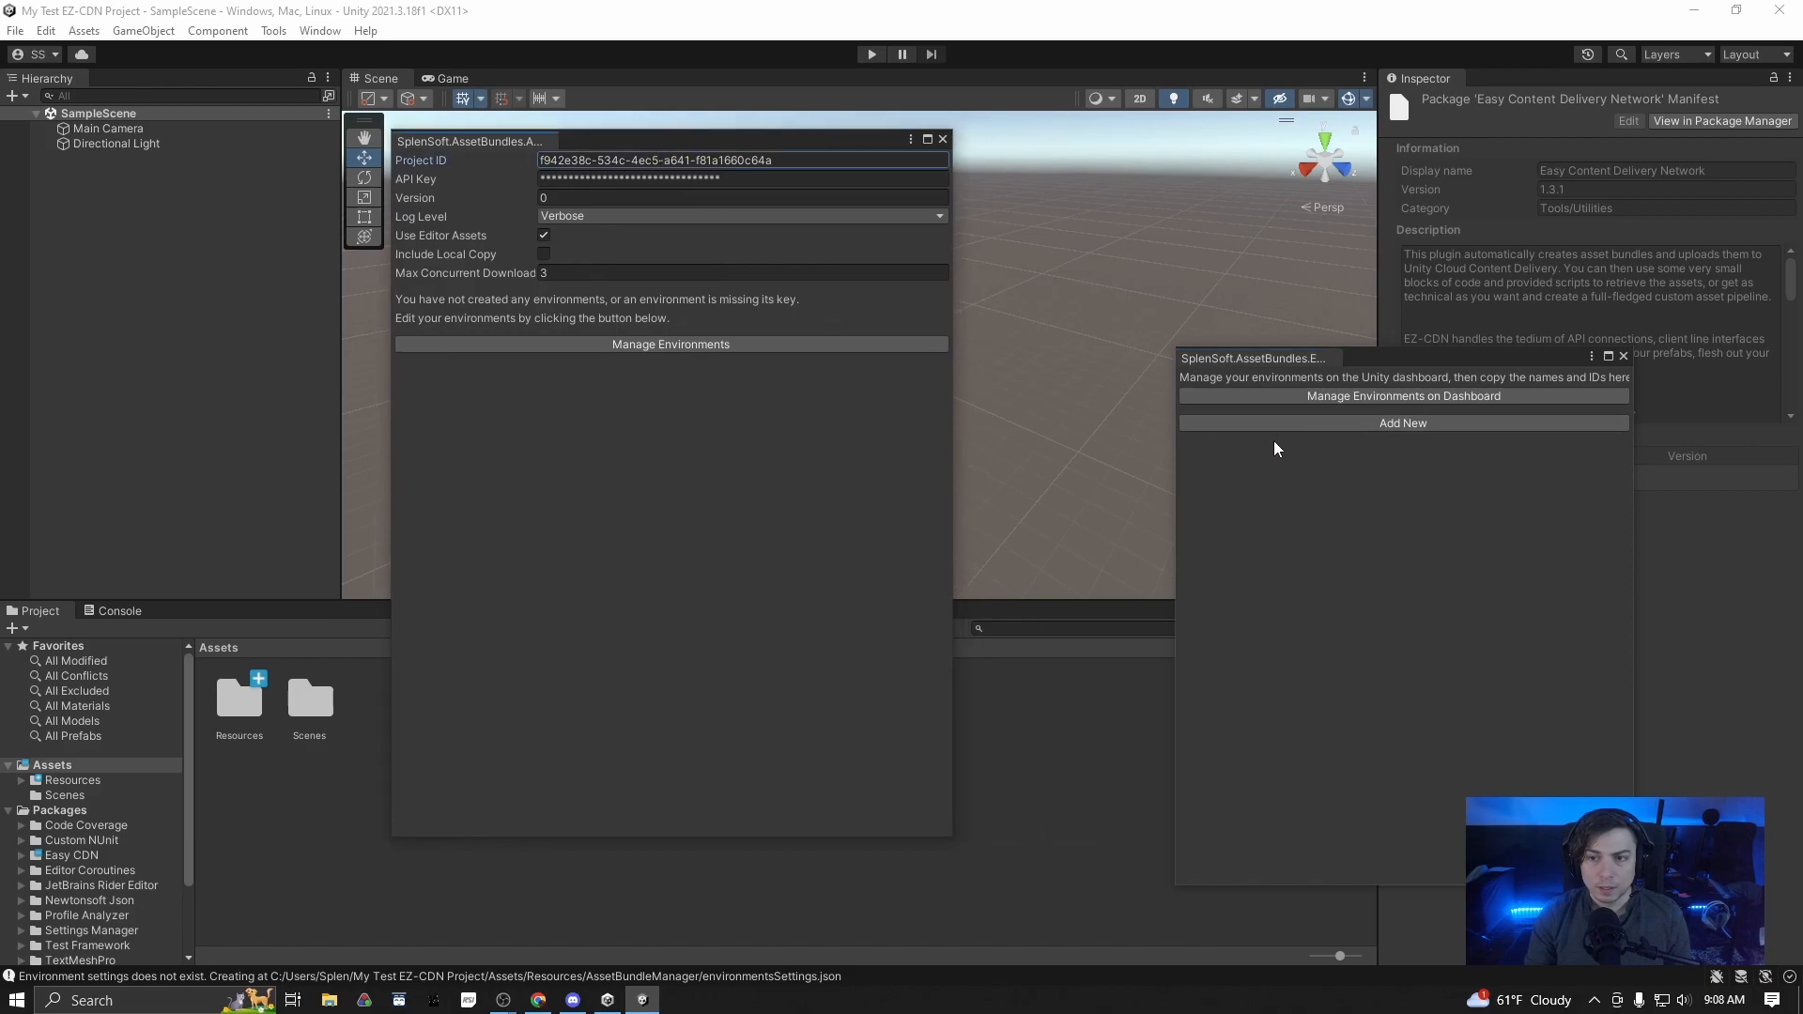
pyautogui.click(1282, 423)
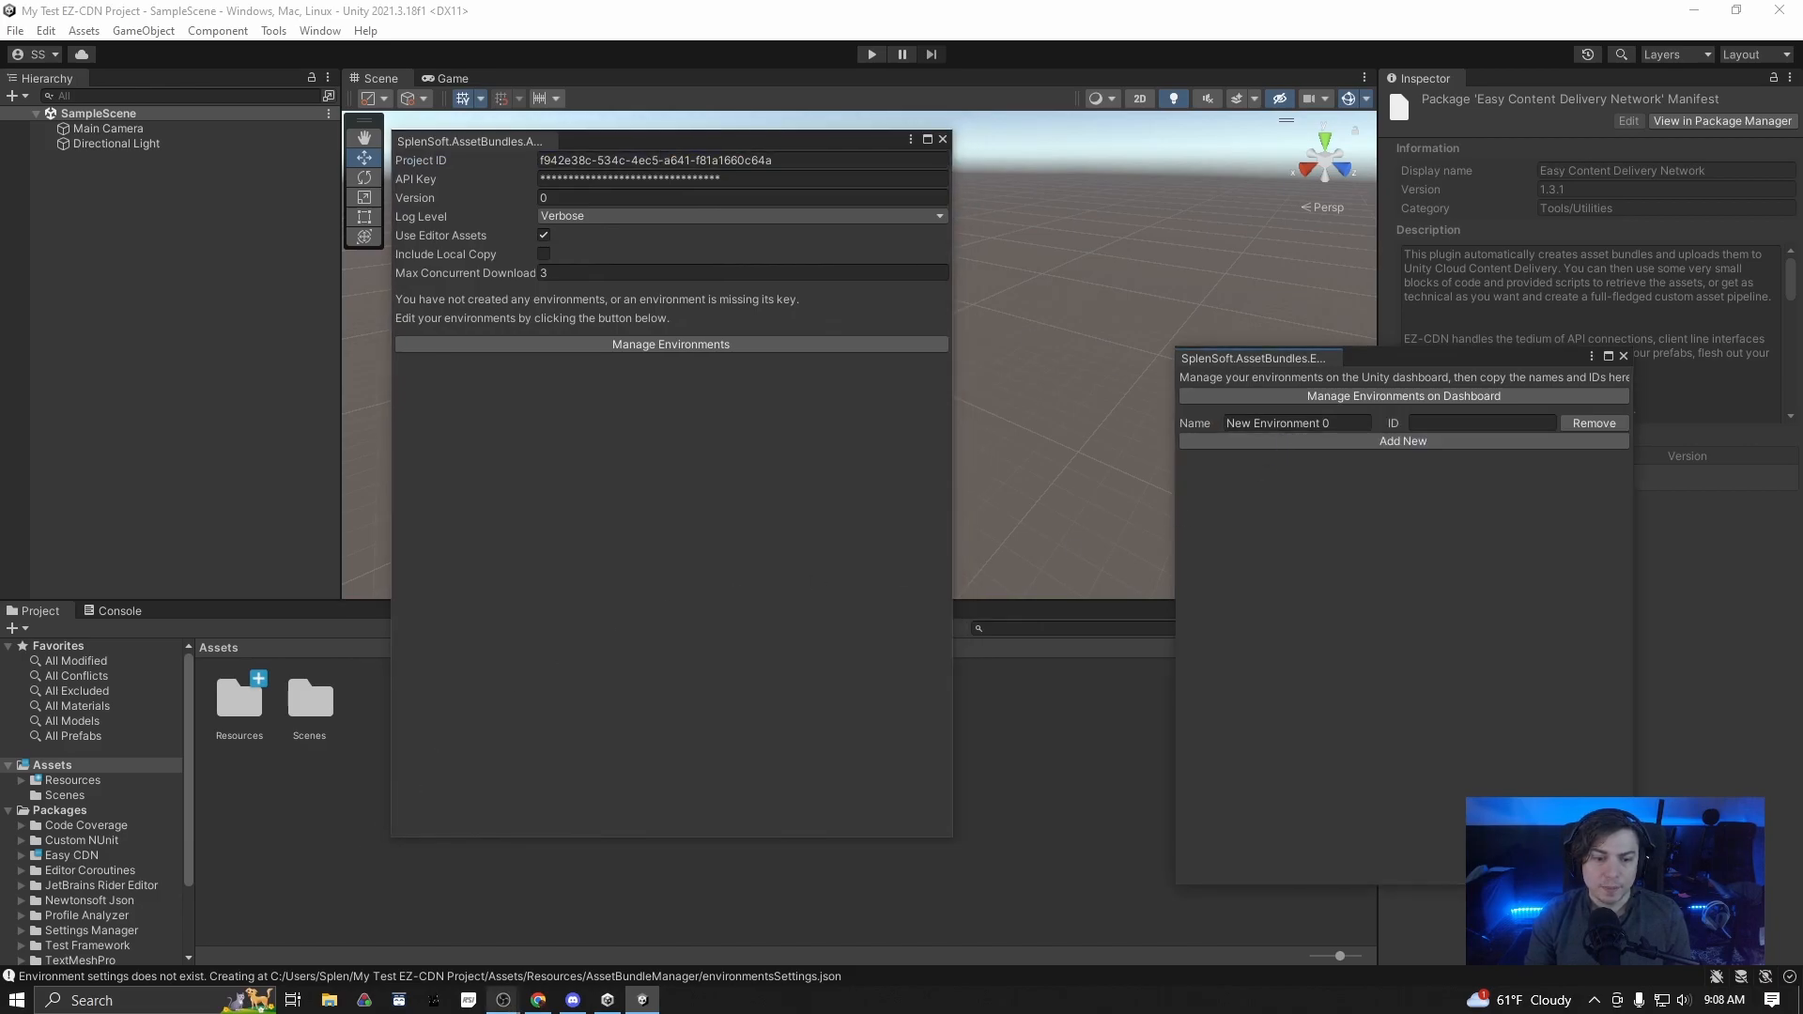
# Copy the production environment's ID from the project's Unity Cloud page into the new environment's ID field in Unity
pyautogui.click(539, 1003)
pyautogui.scroll(-1, 528, 592)
pyautogui.click(507, 611)
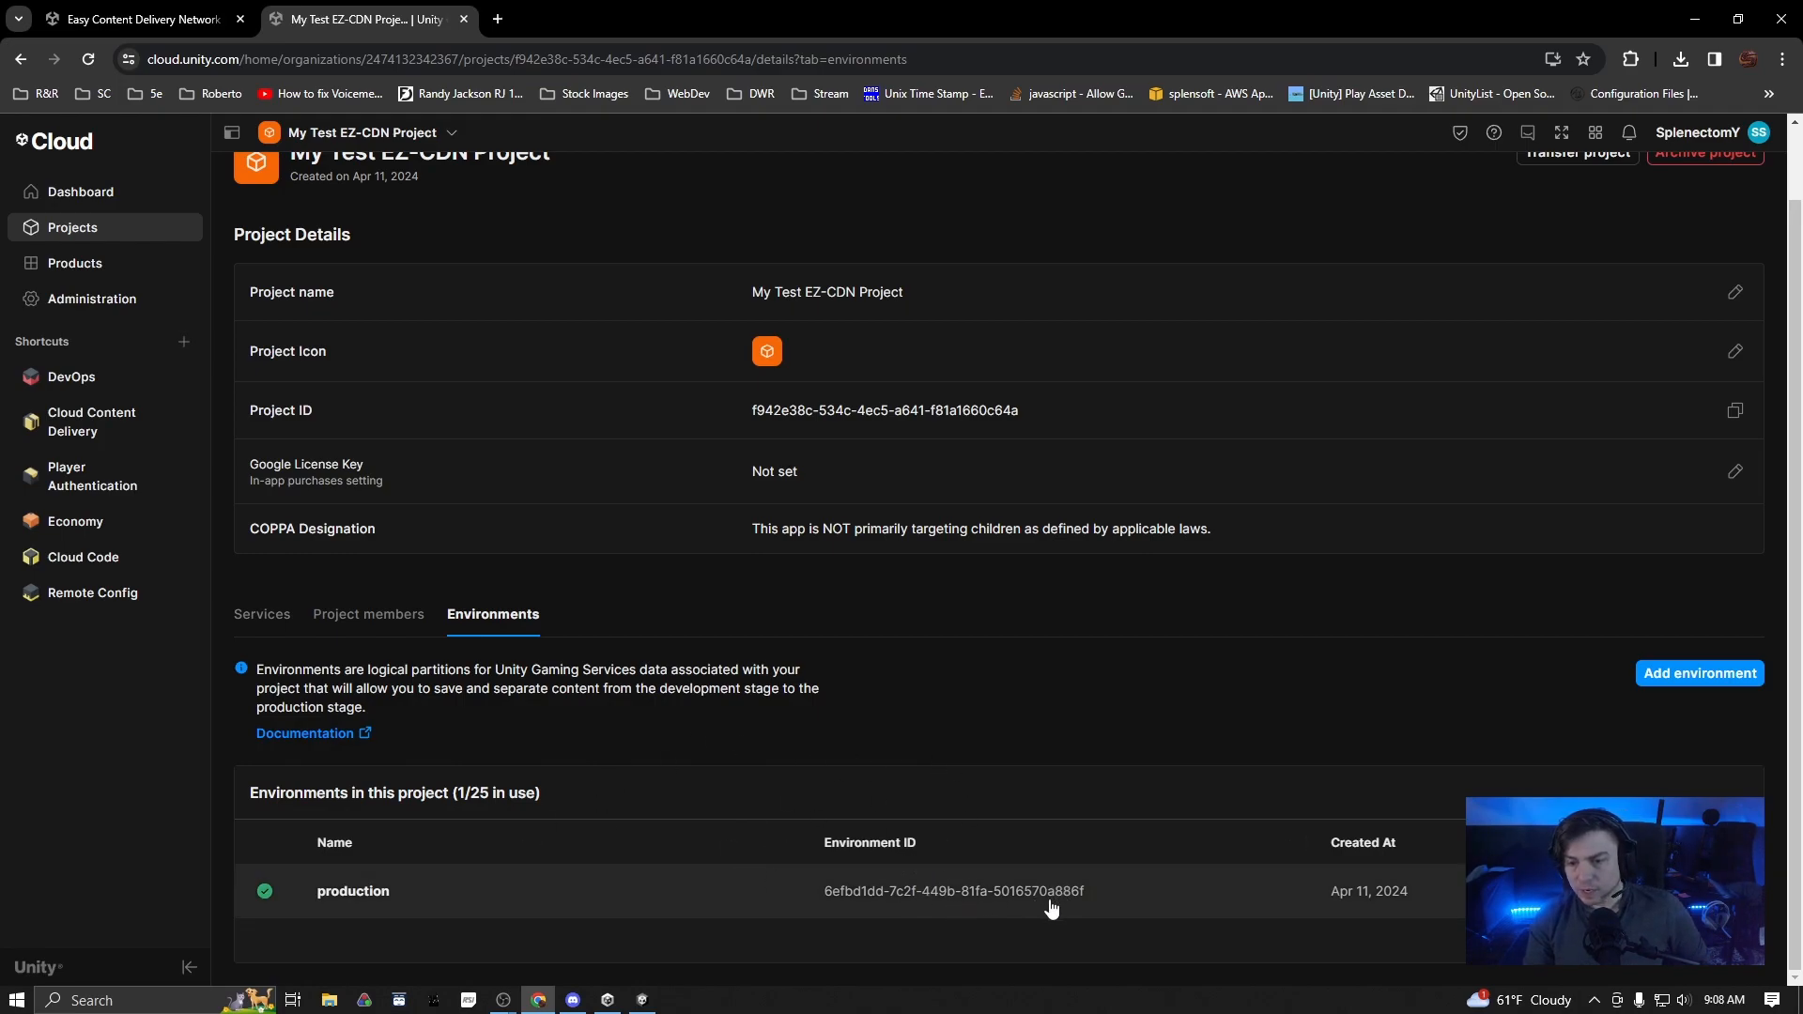
pyautogui.click(899, 906)
pyautogui.moveTo(1031, 401); pyautogui.dragTo(756, 399)
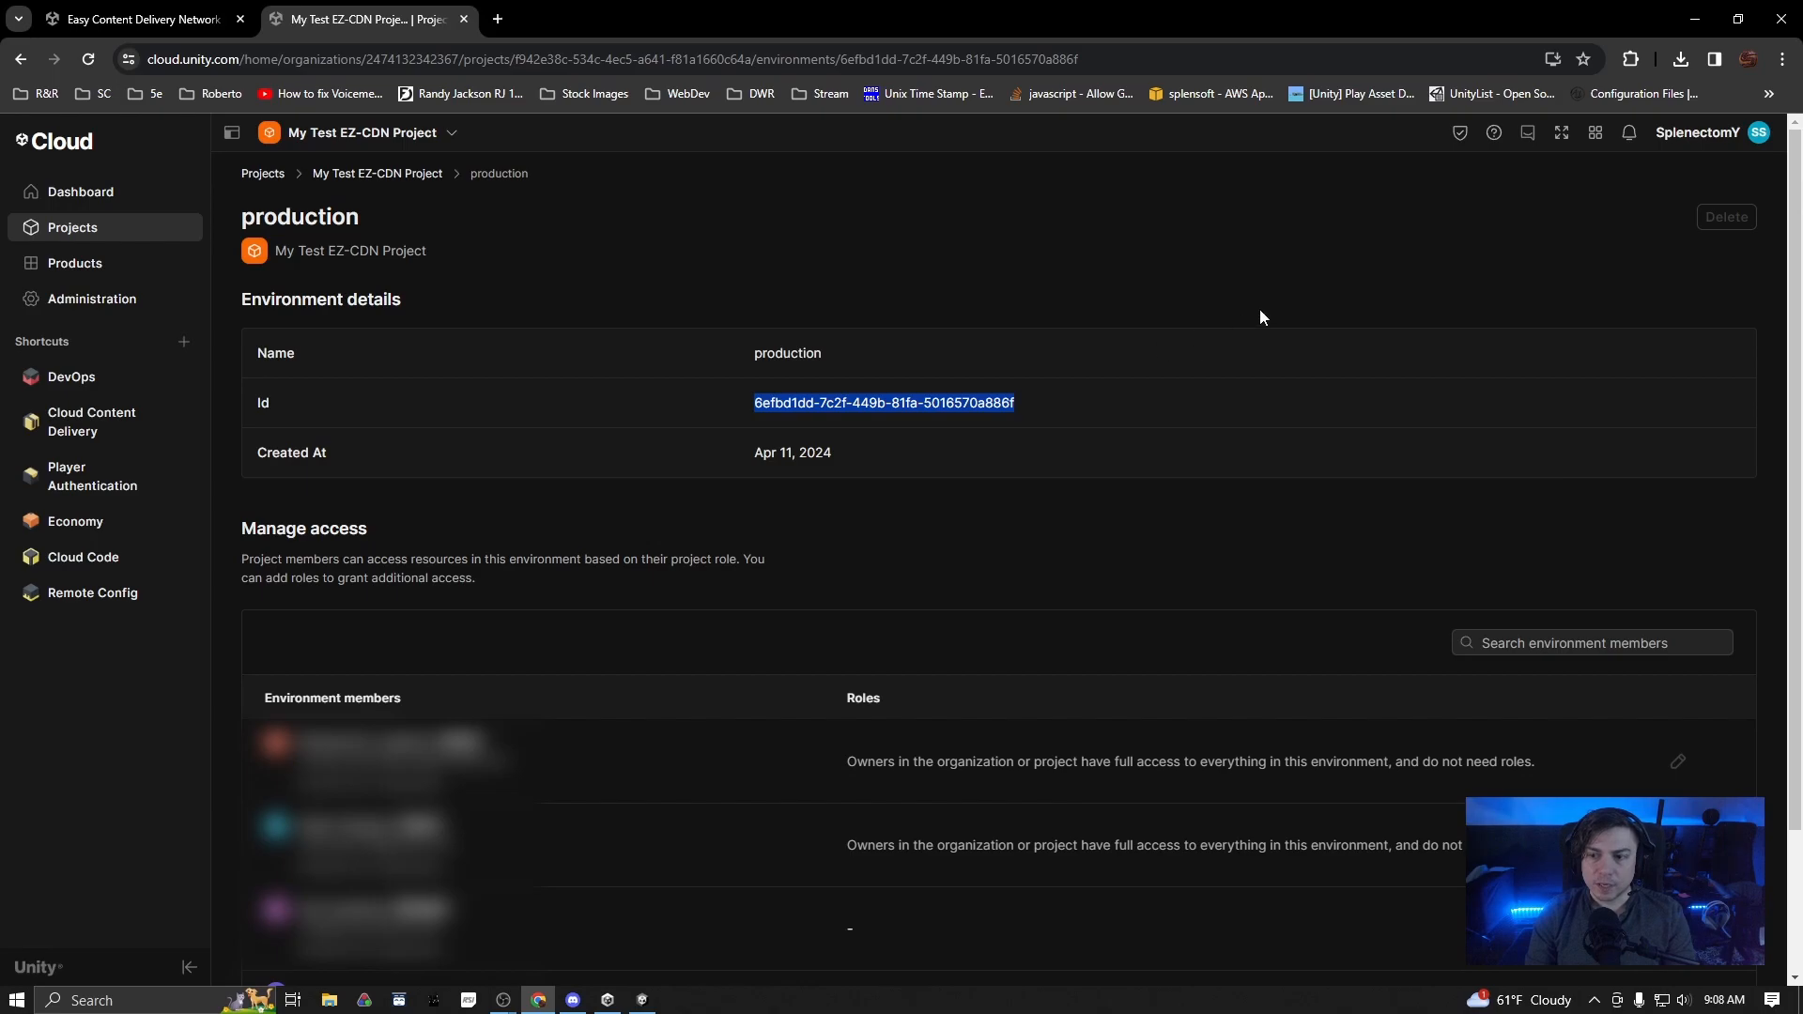
pyautogui.click(1690, 31)
pyautogui.click(1423, 425)
pyautogui.hotkey('ctrl', 'v')
# Name the new environment "production" and place the environment window right beside the EZ-CDN settings window
pyautogui.moveTo(1348, 422); pyautogui.dragTo(1124, 429)
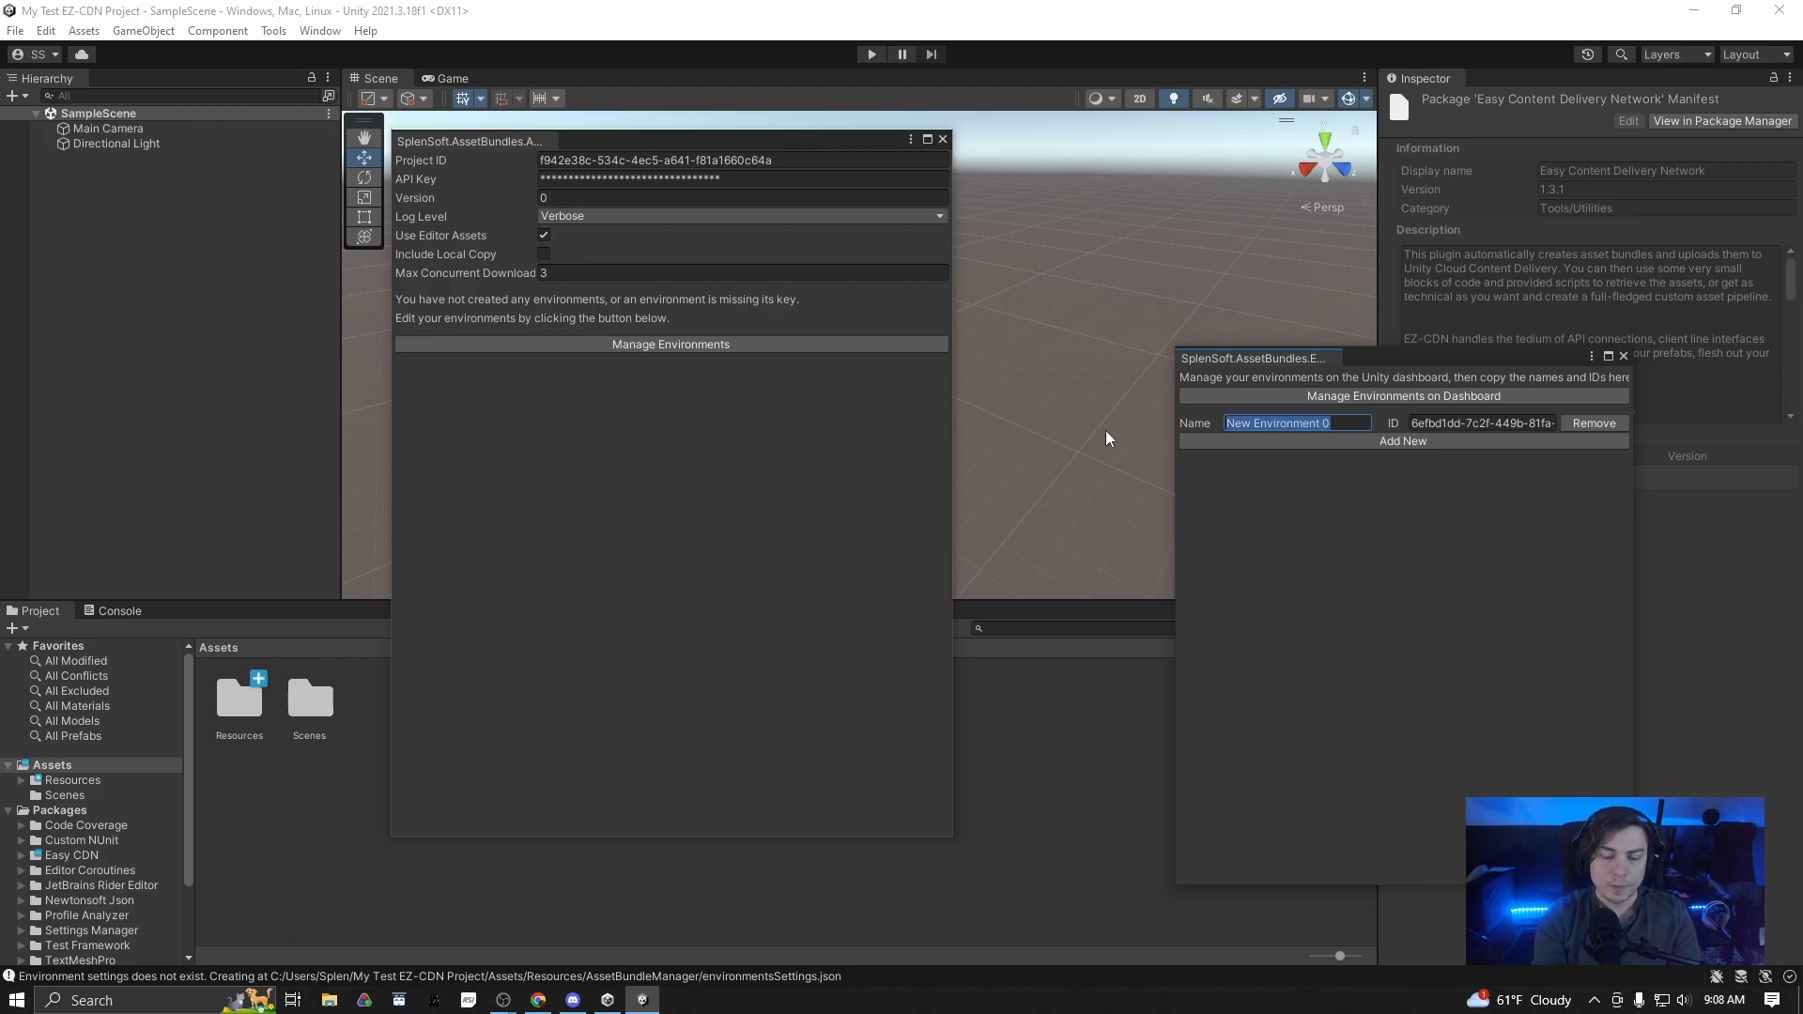
pyautogui.write('prod')
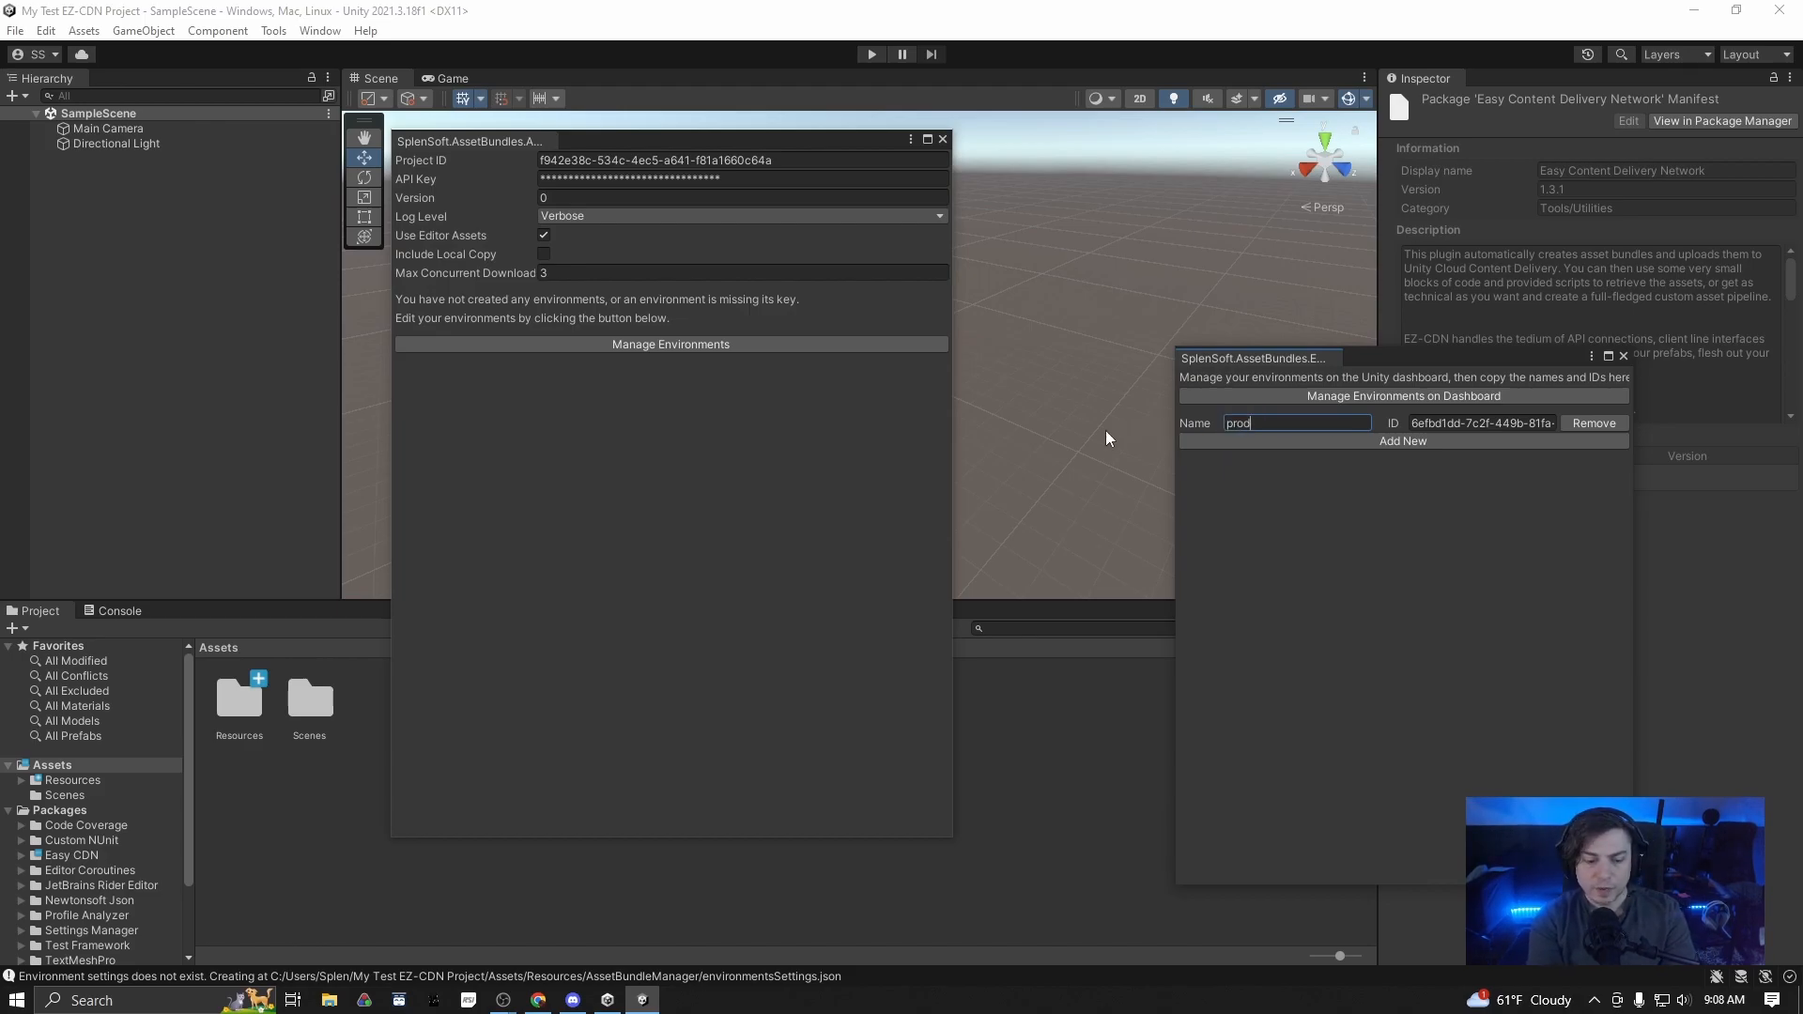
pyautogui.write('u')
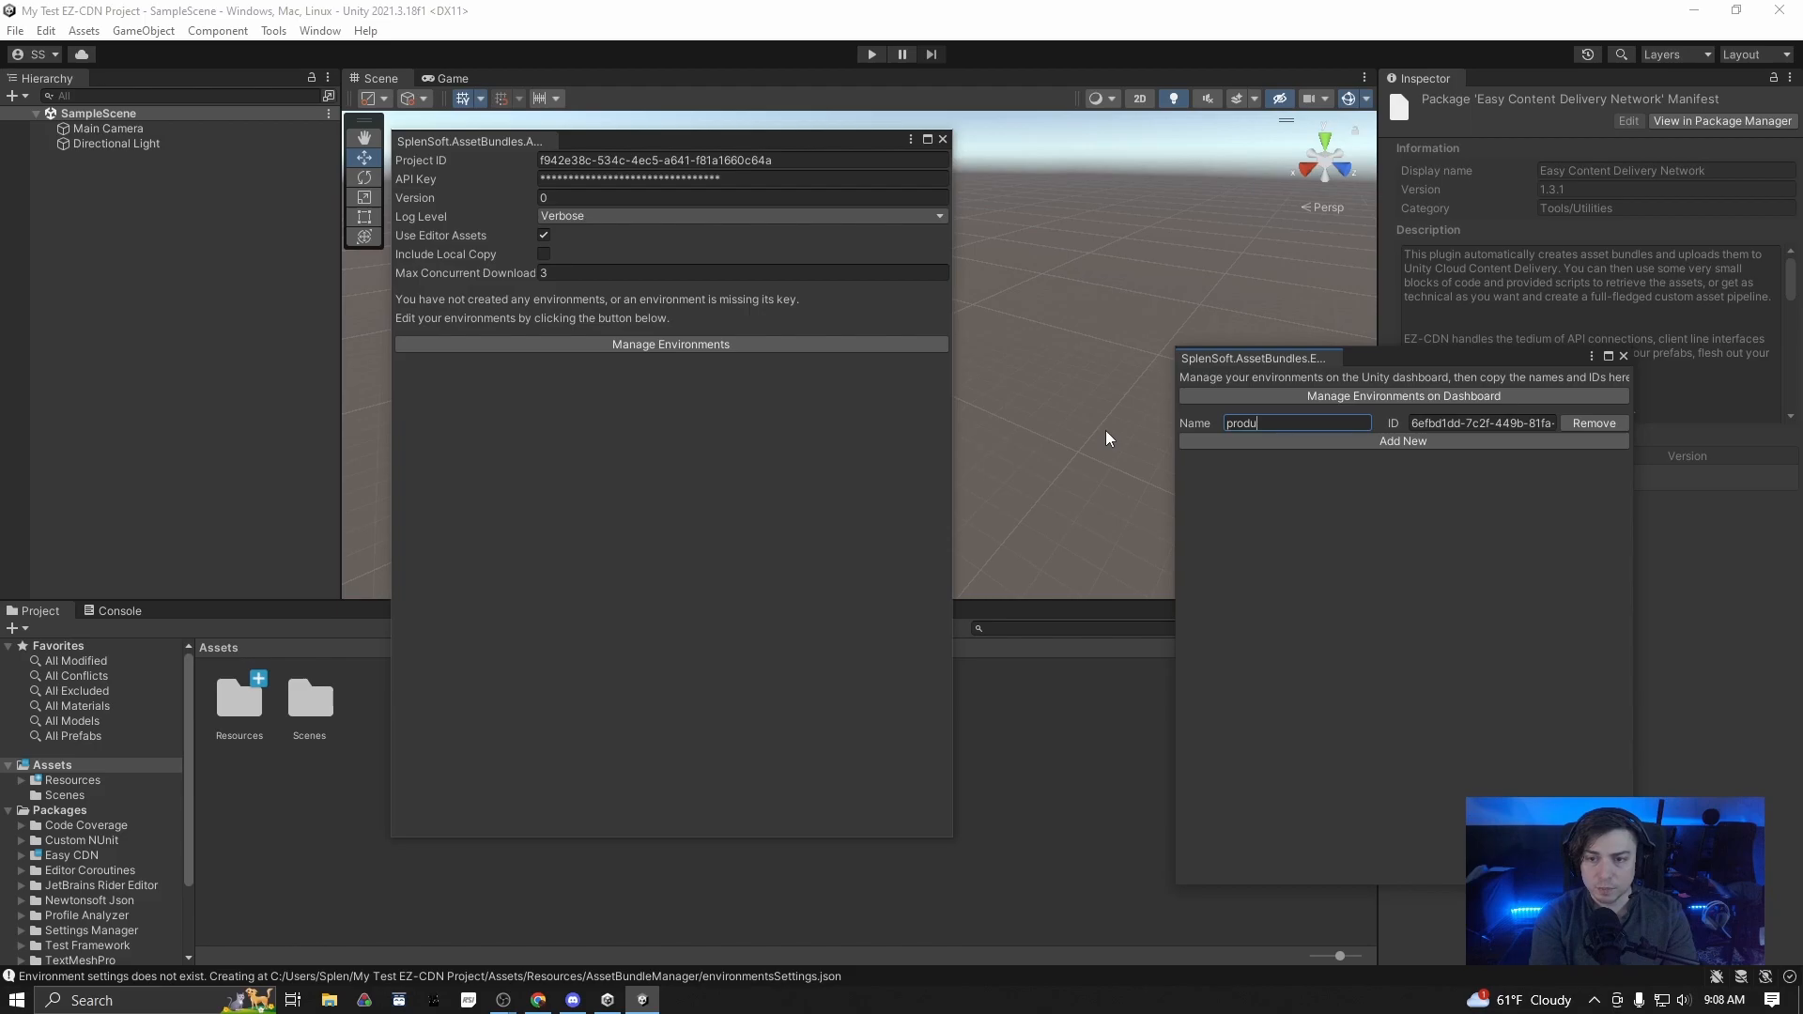
pyautogui.write('ction')
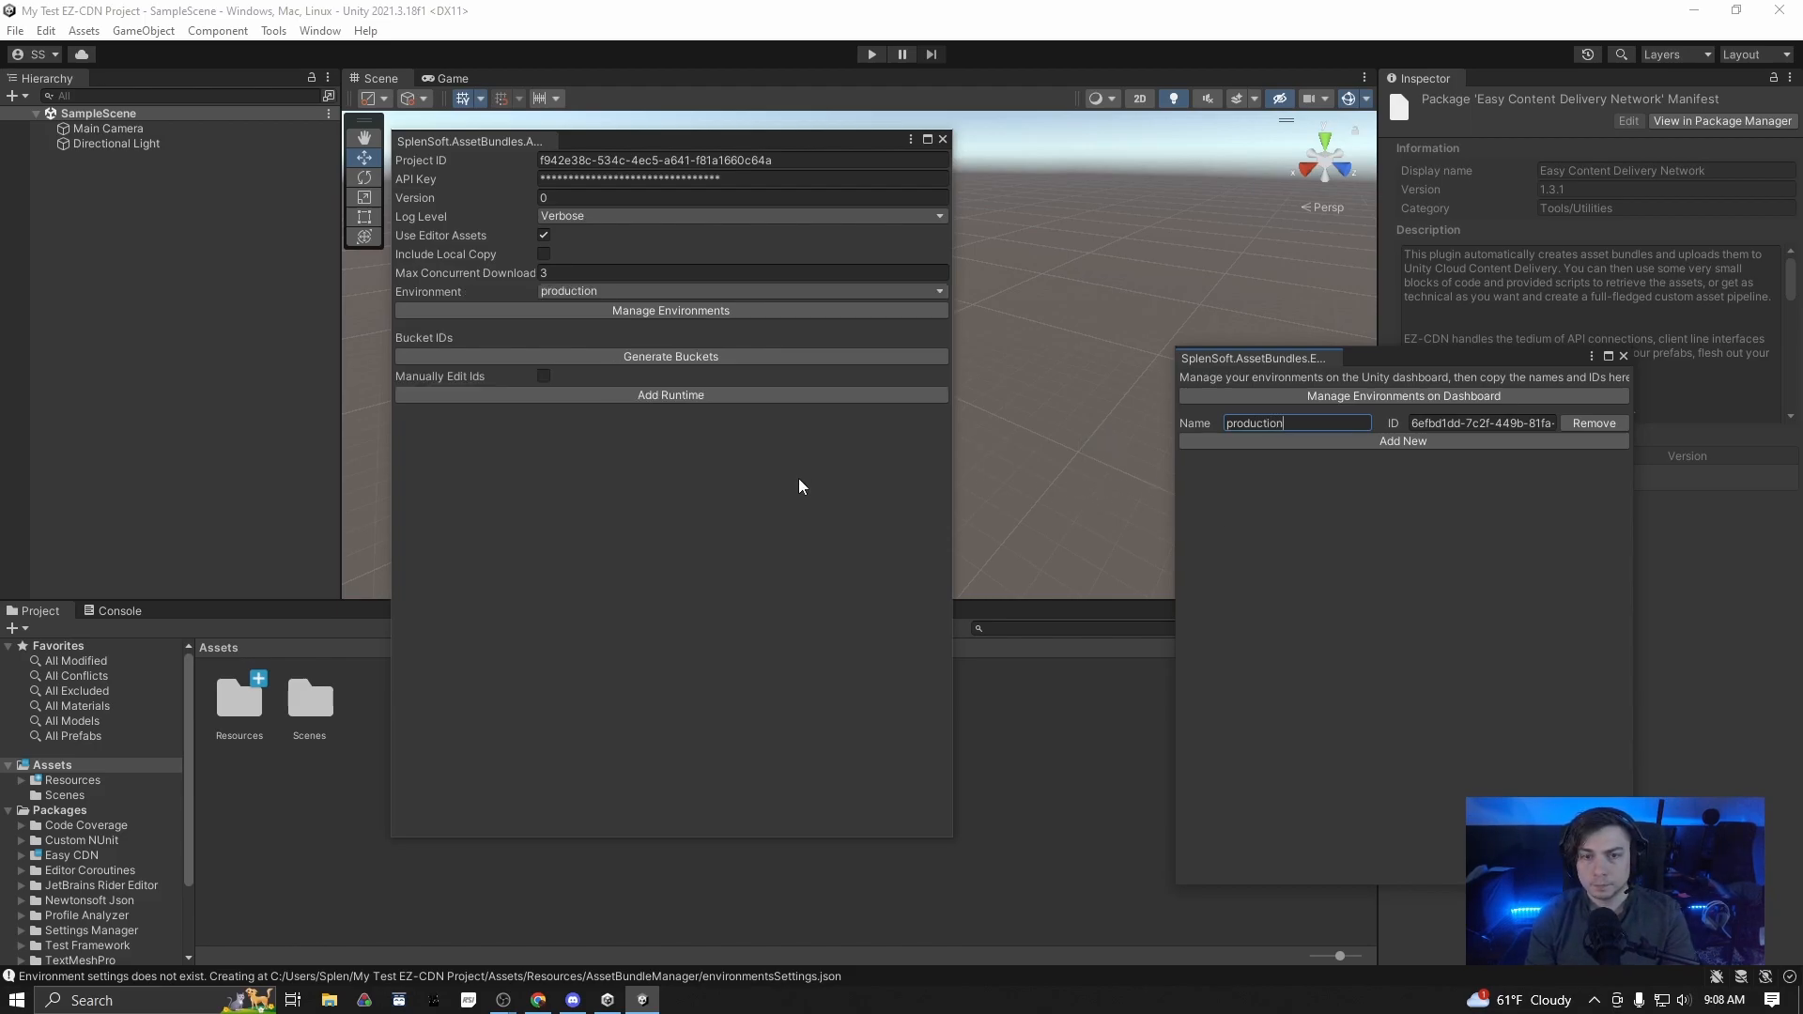
pyautogui.moveTo(1333, 363); pyautogui.dragTo(1140, 184)
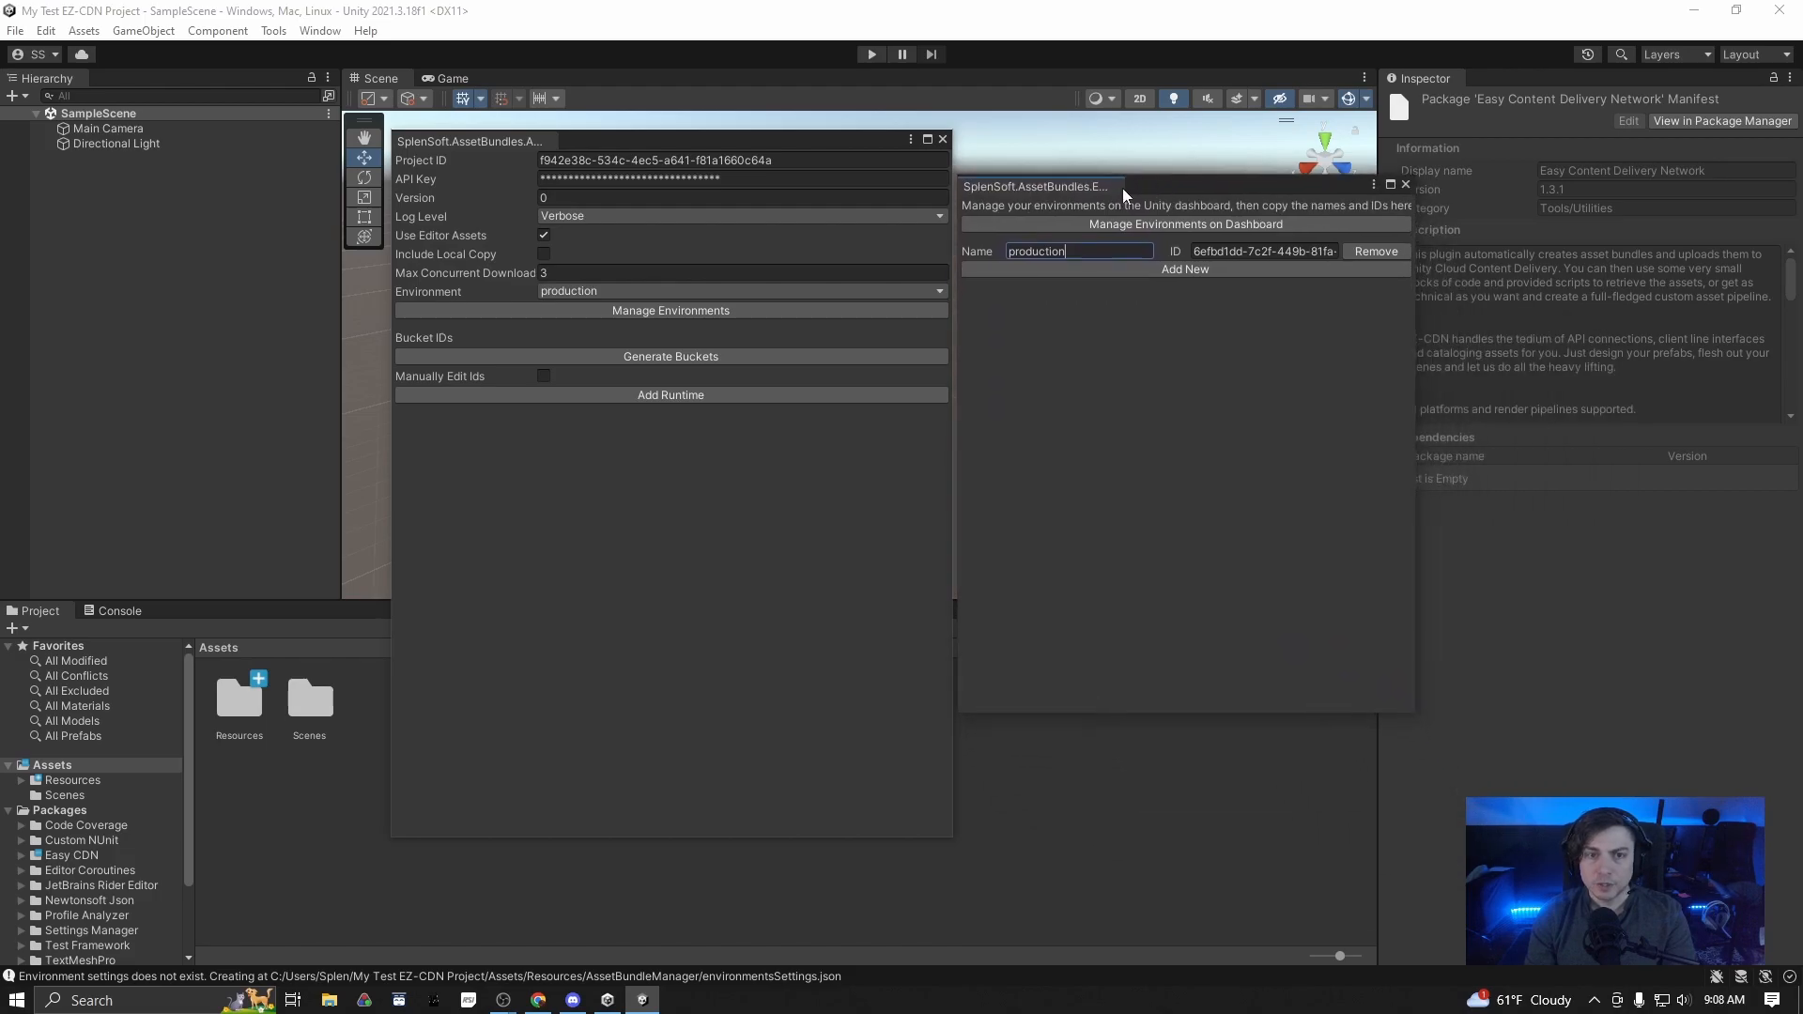
pyautogui.click(595, 141)
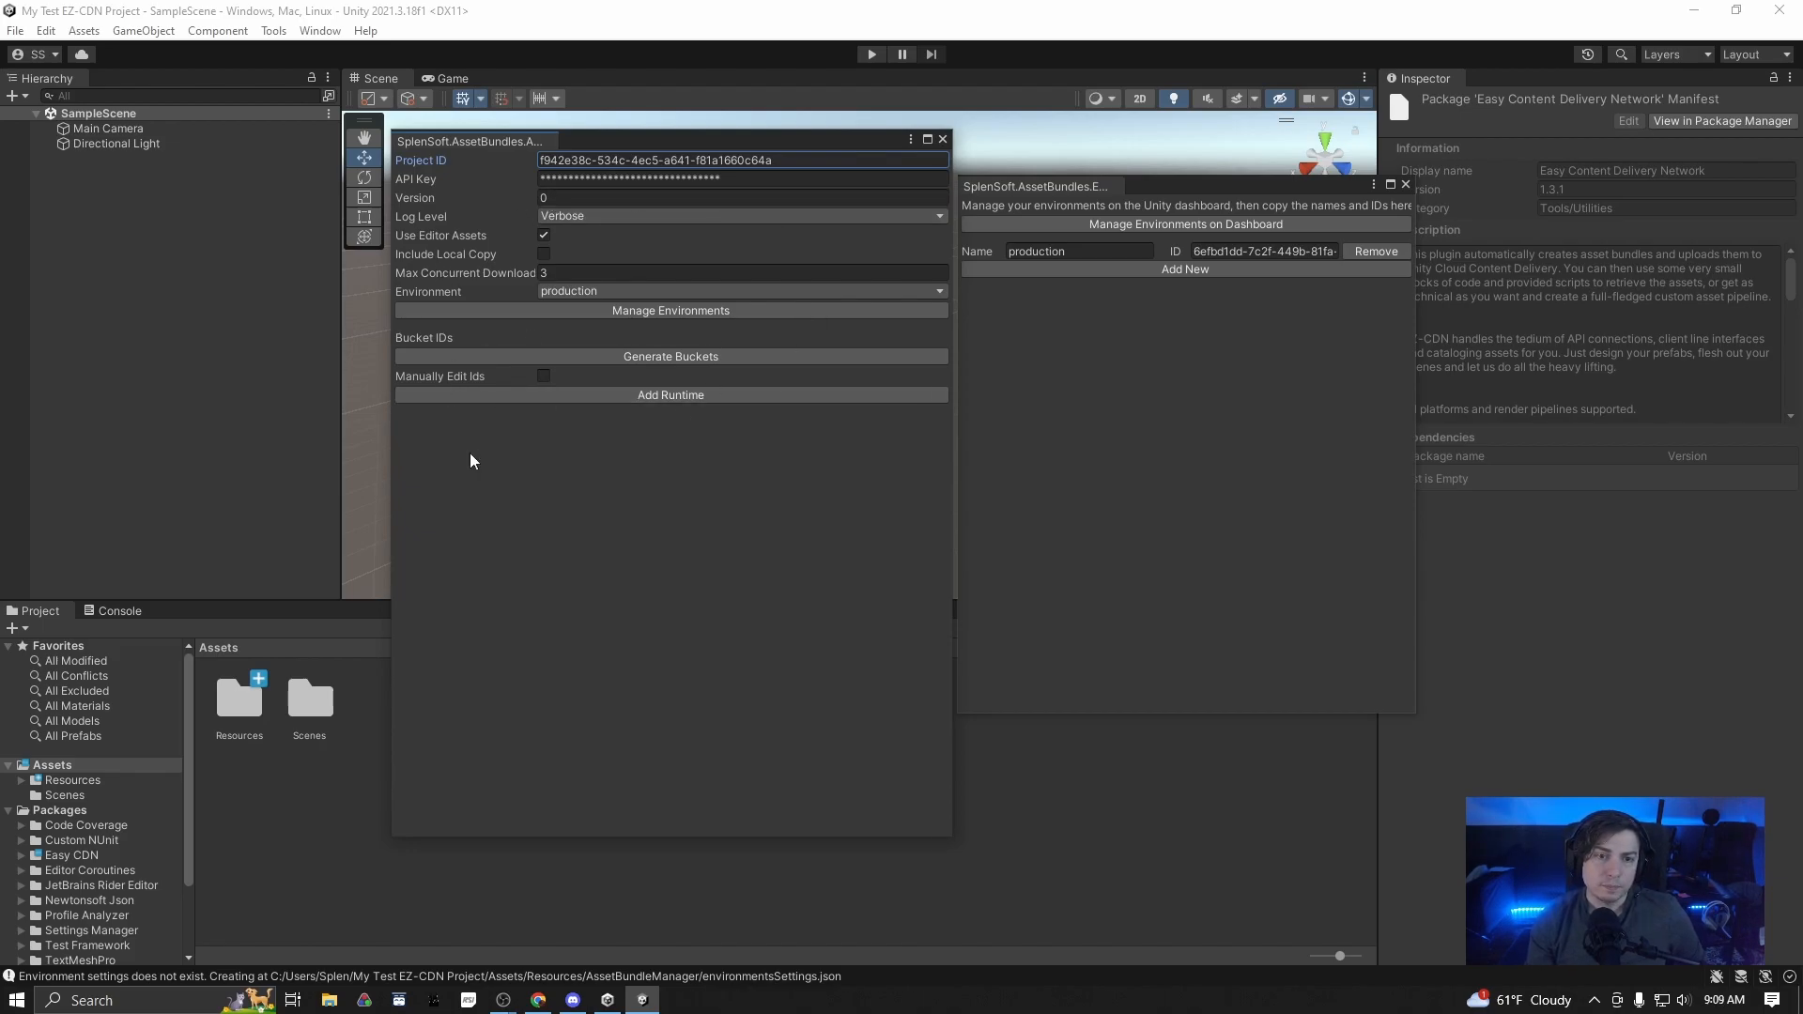
# Add a runtime to the bucket IDs with platform WindowsPlayer and build target StandaloneWindows64
pyautogui.click(604, 395)
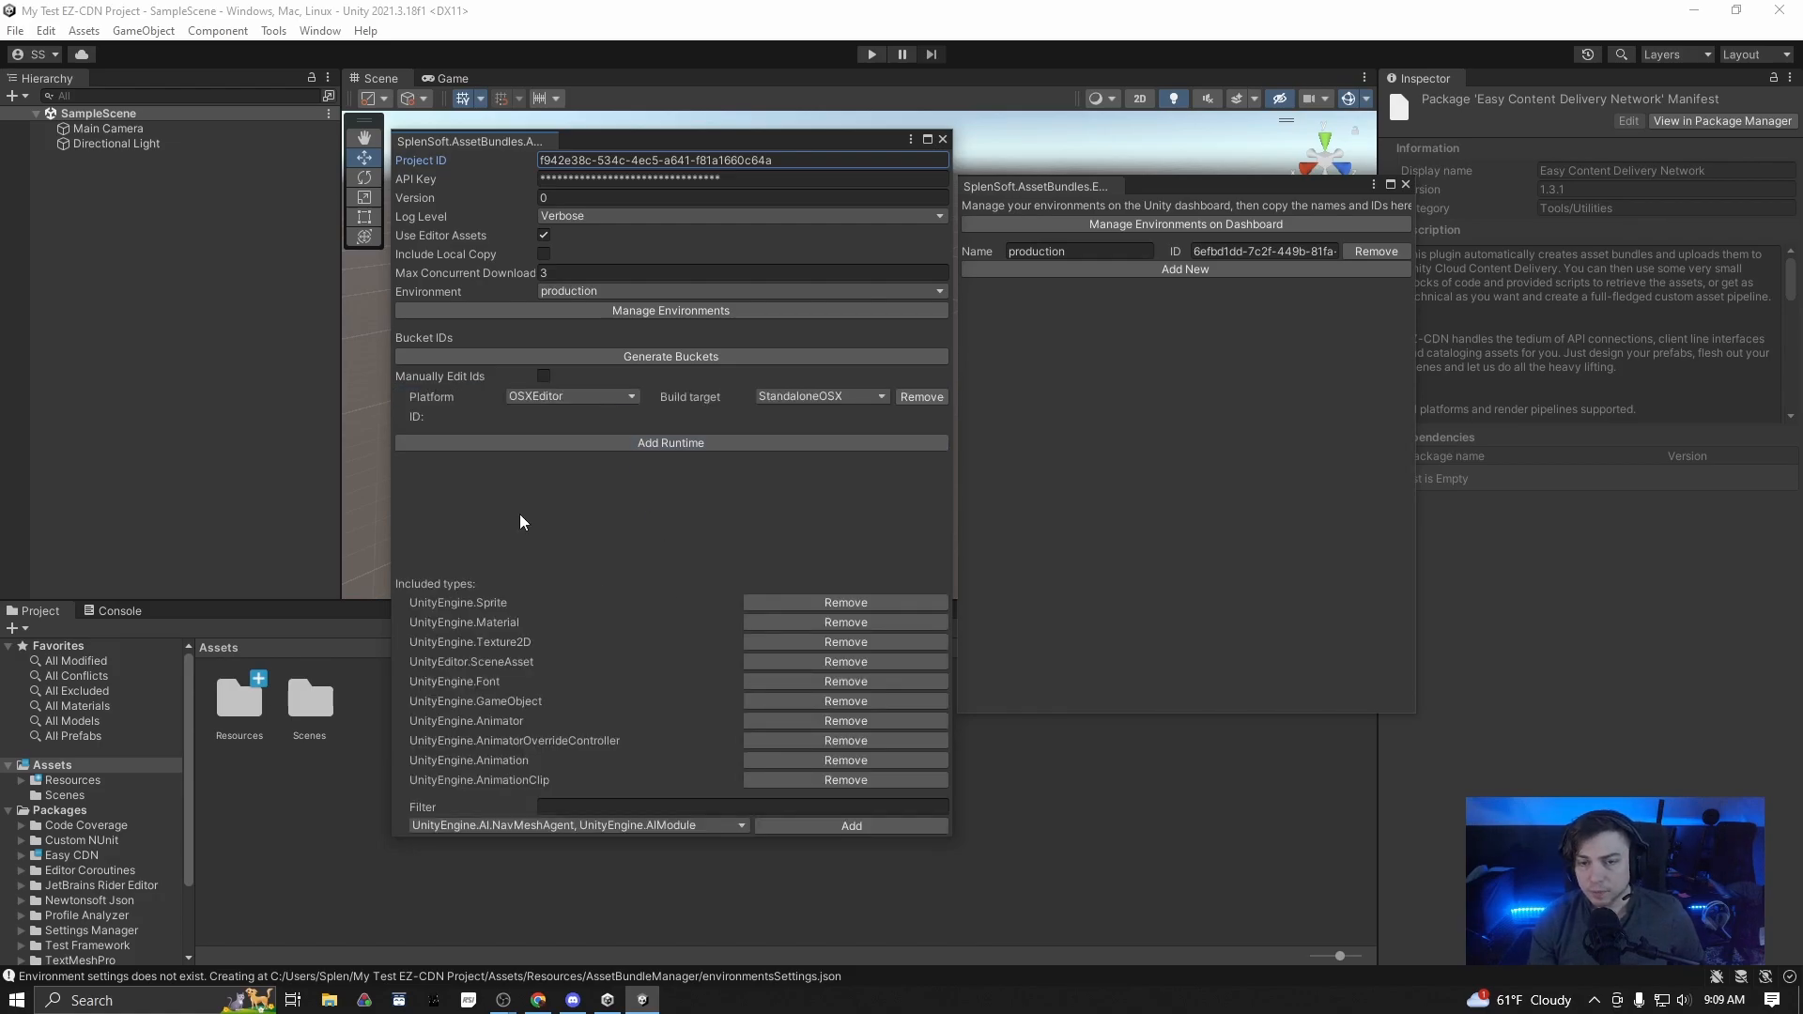
pyautogui.click(612, 394)
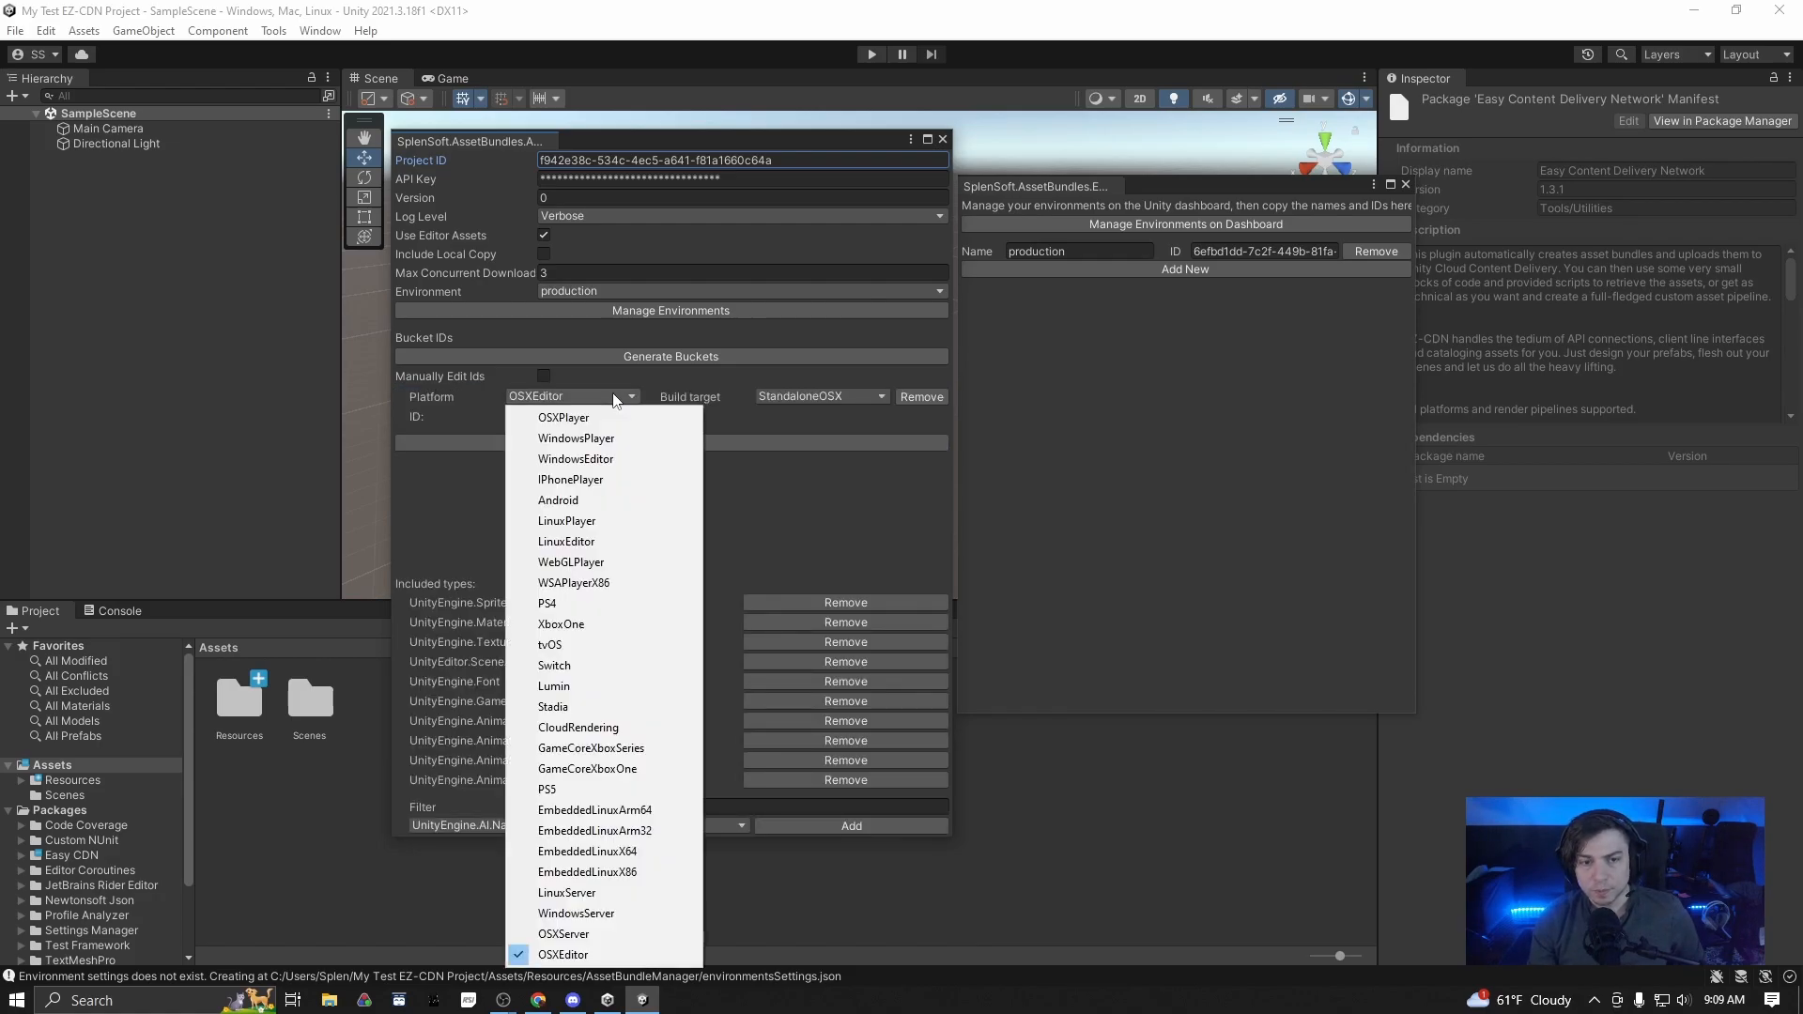
pyautogui.click(584, 441)
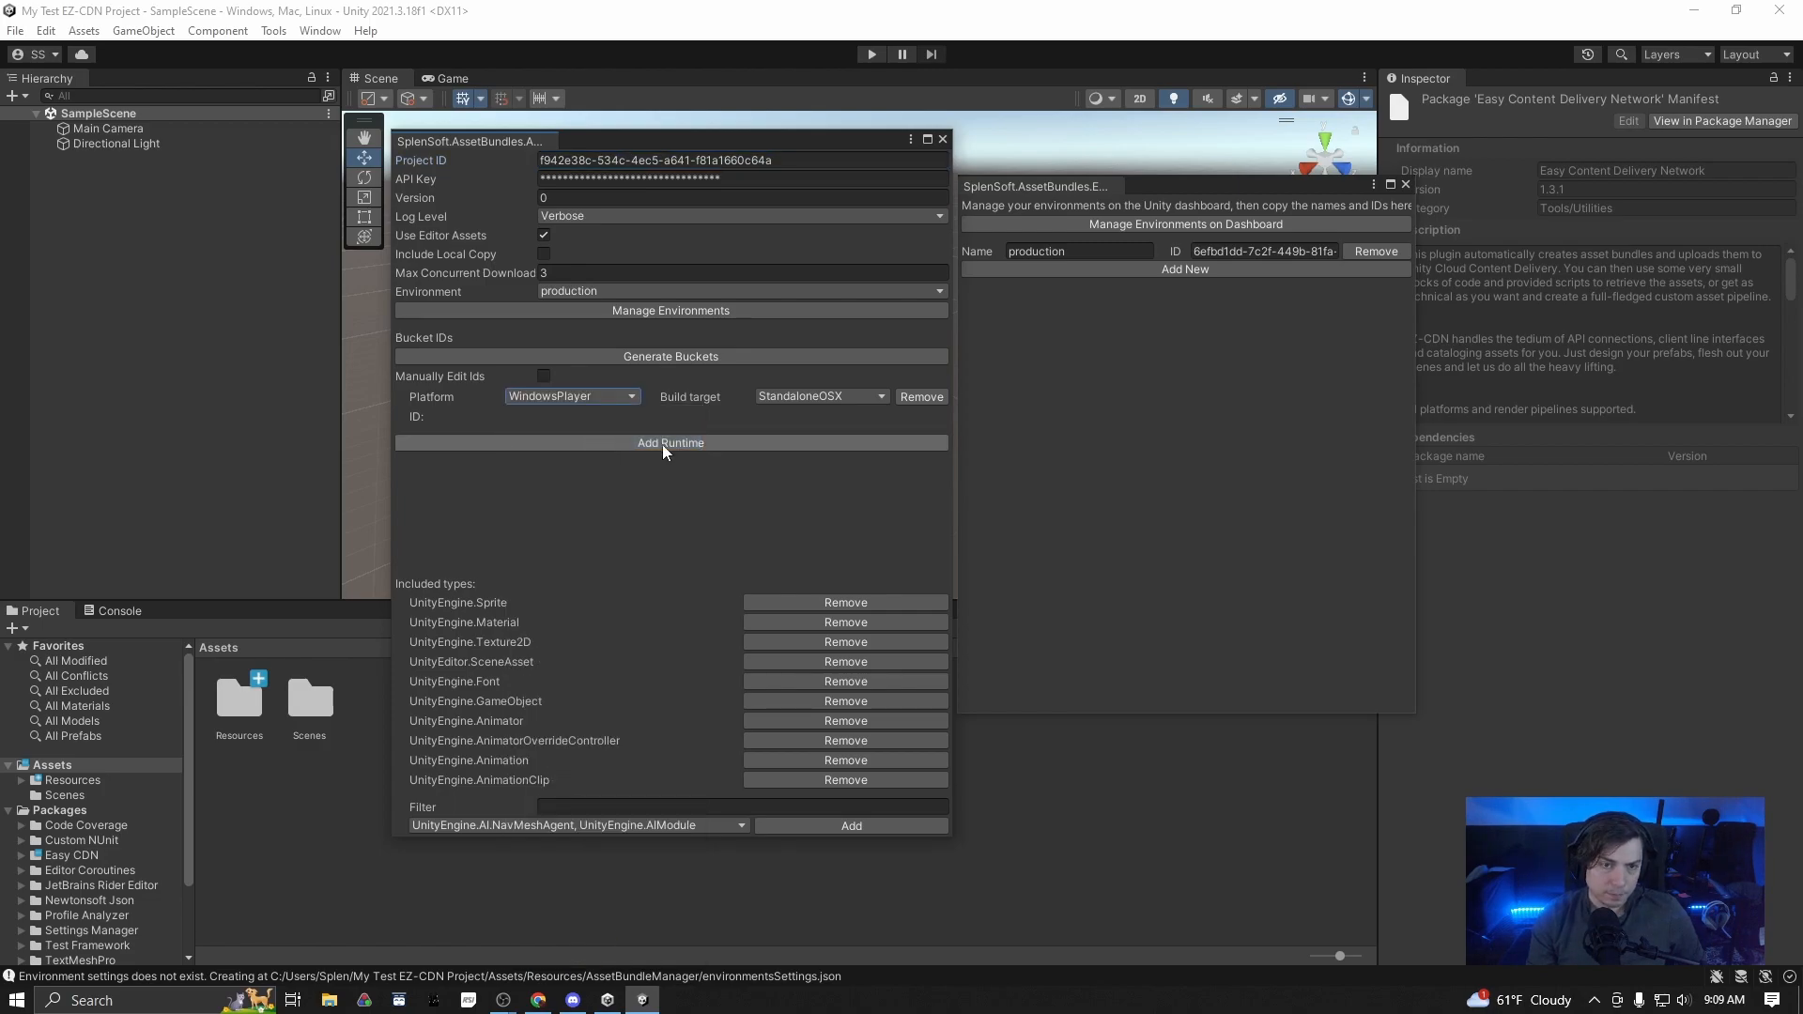
pyautogui.click(847, 402)
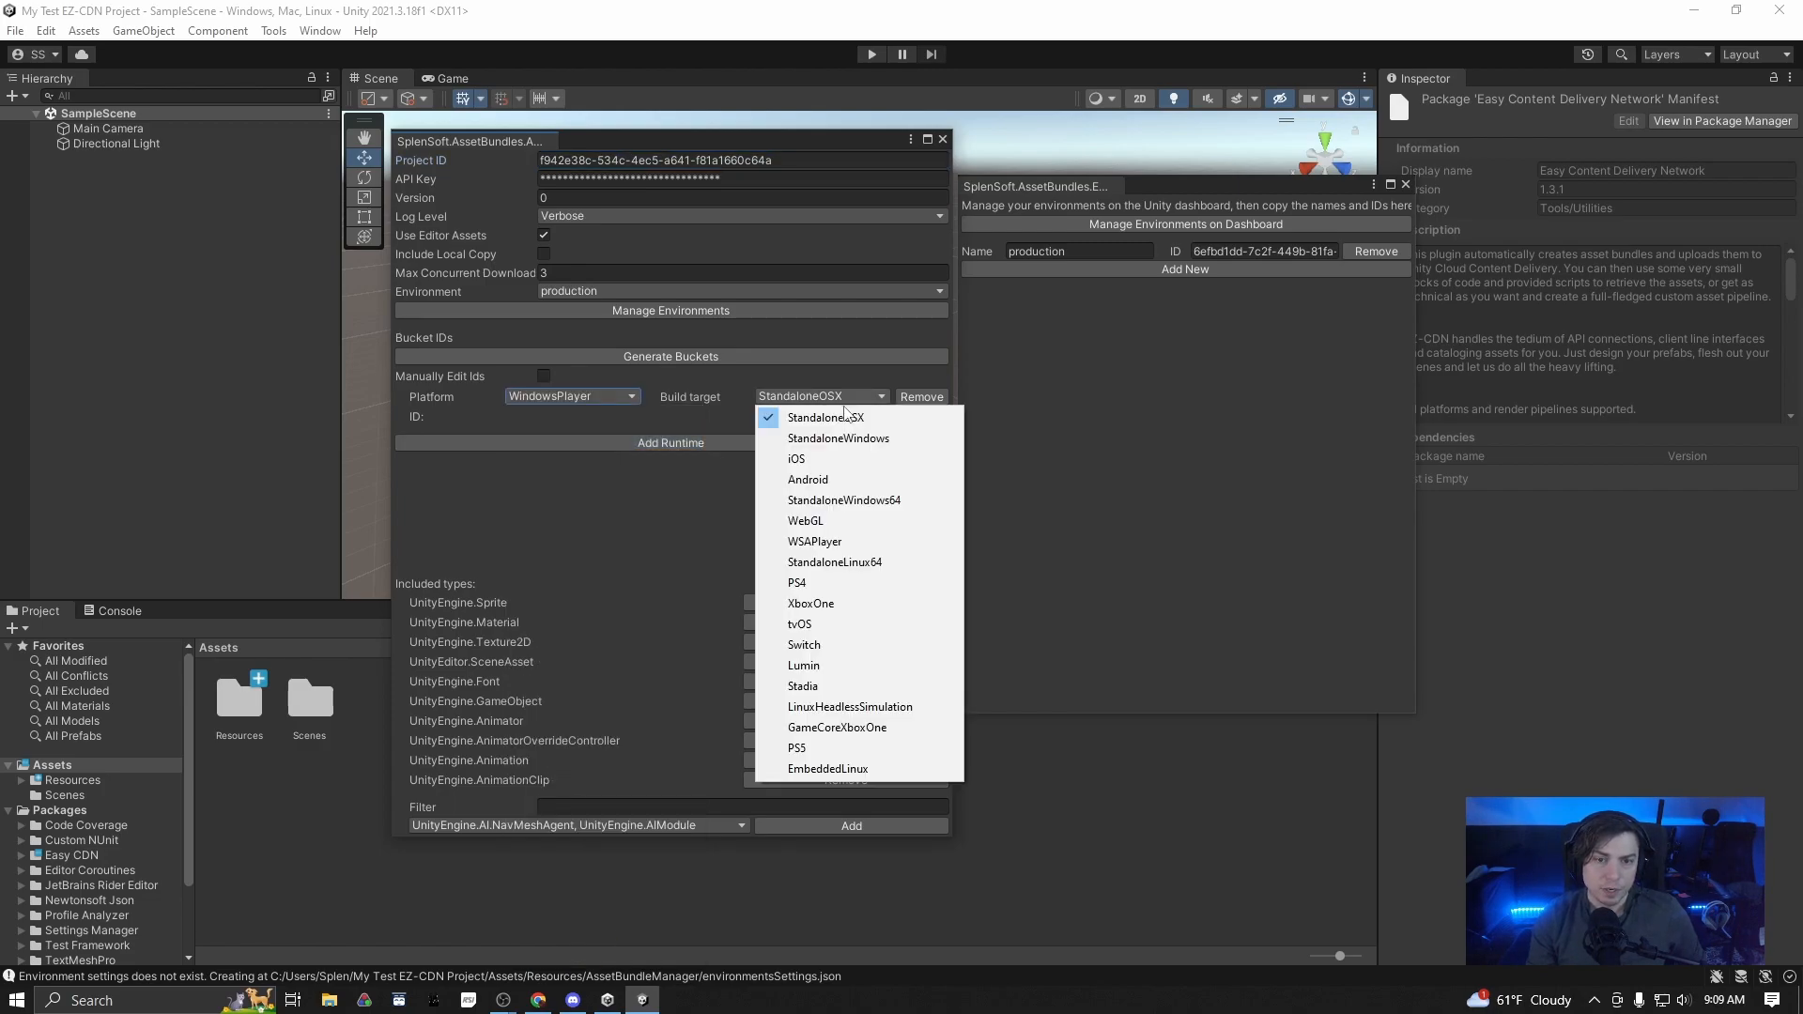
pyautogui.click(840, 499)
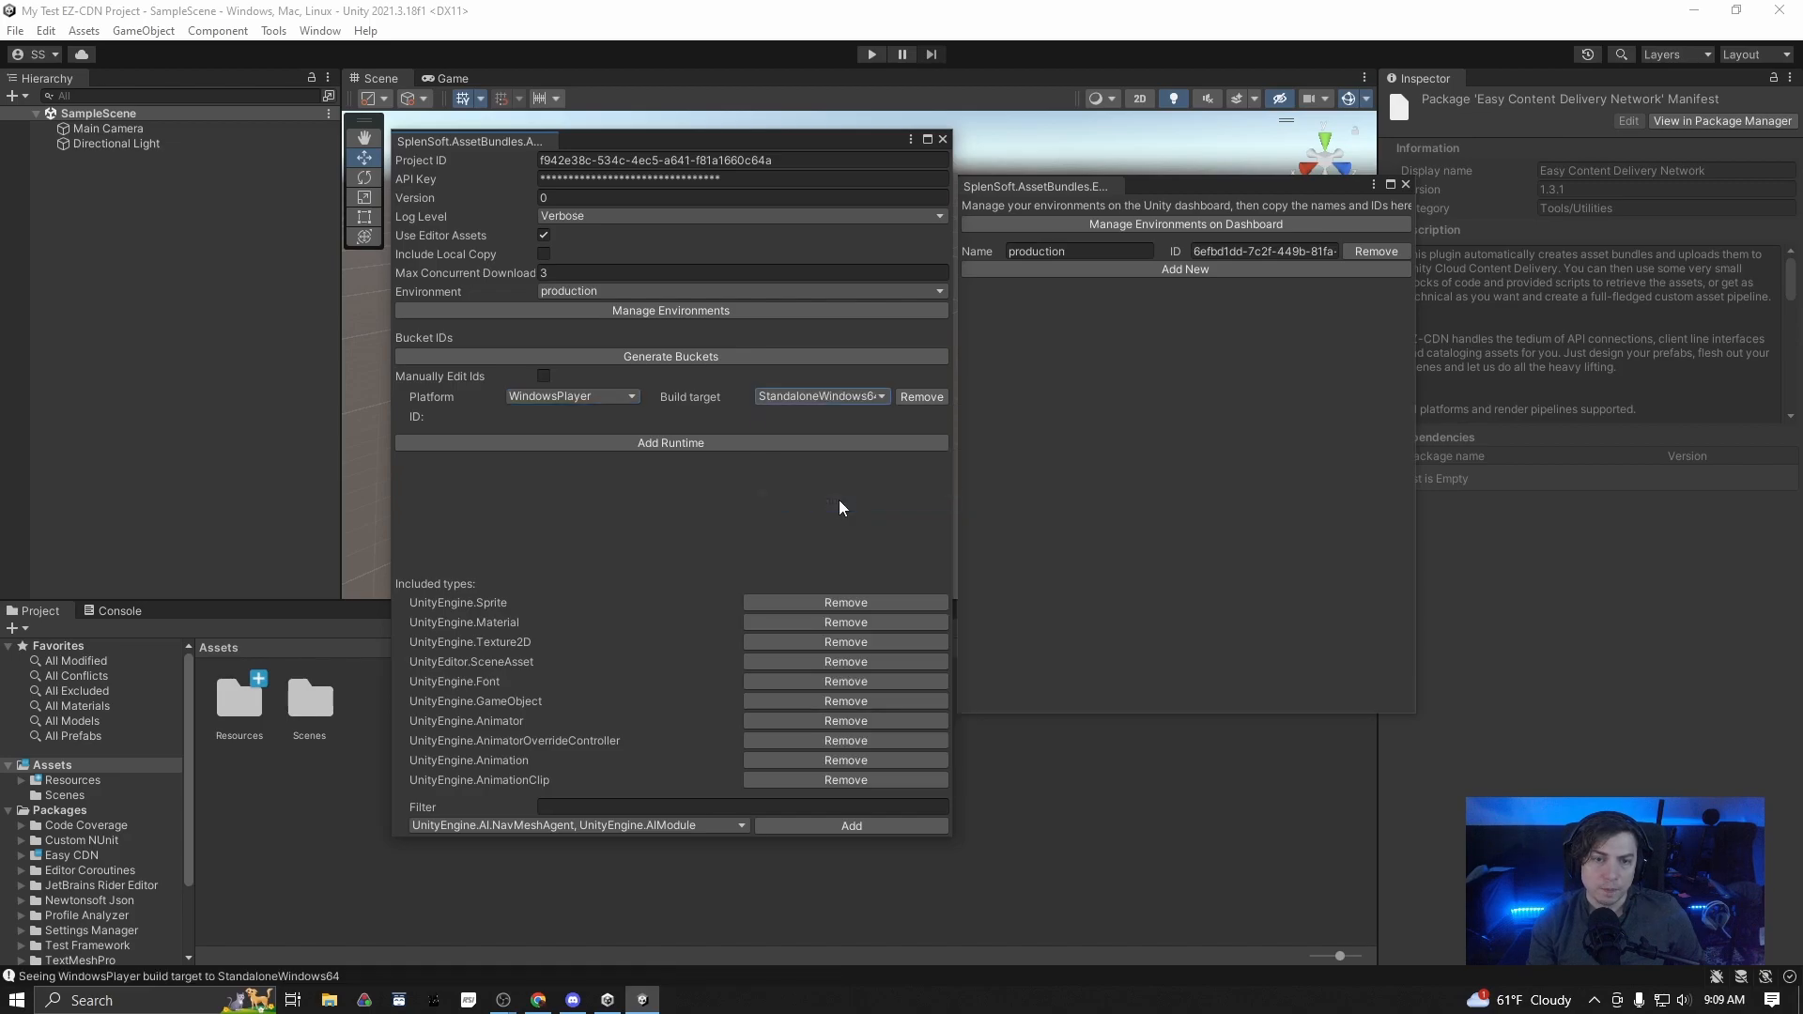
# Add a second runtime with platform WindowsEditor and build target StandaloneWindows64, and widen the settings window to show full target names
pyautogui.click(623, 444)
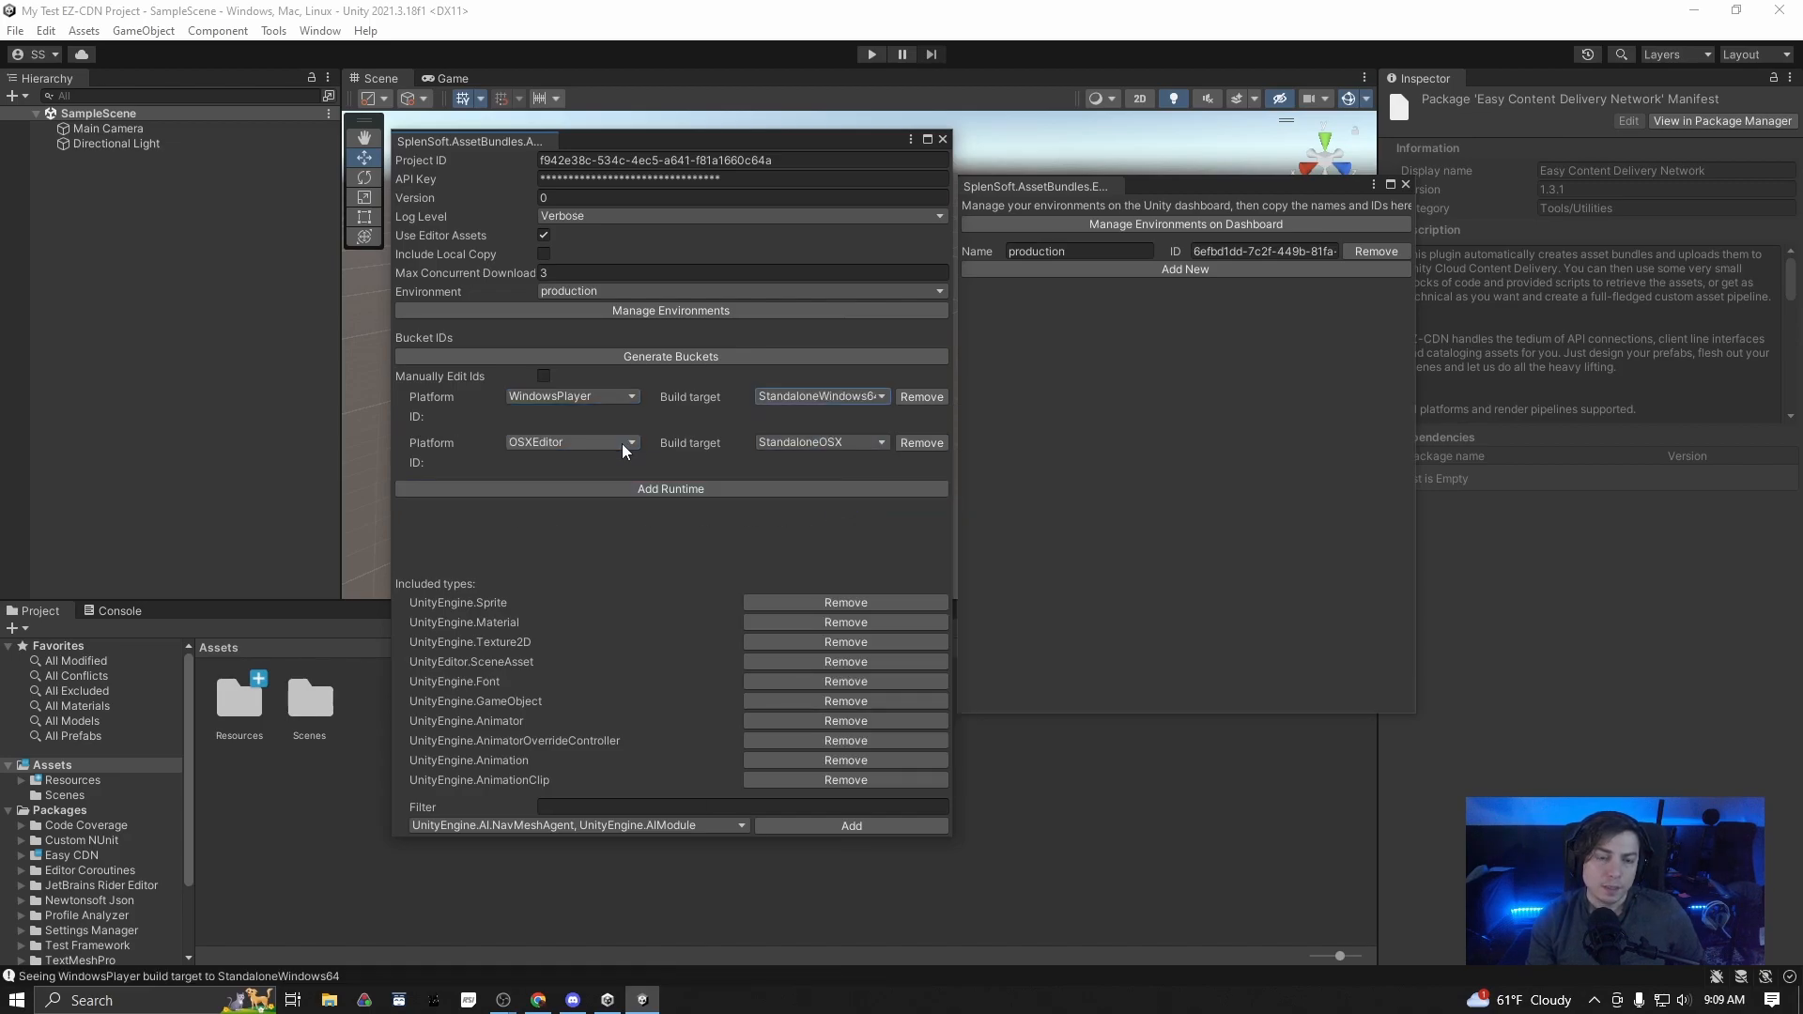
pyautogui.click(621, 443)
pyautogui.click(620, 476)
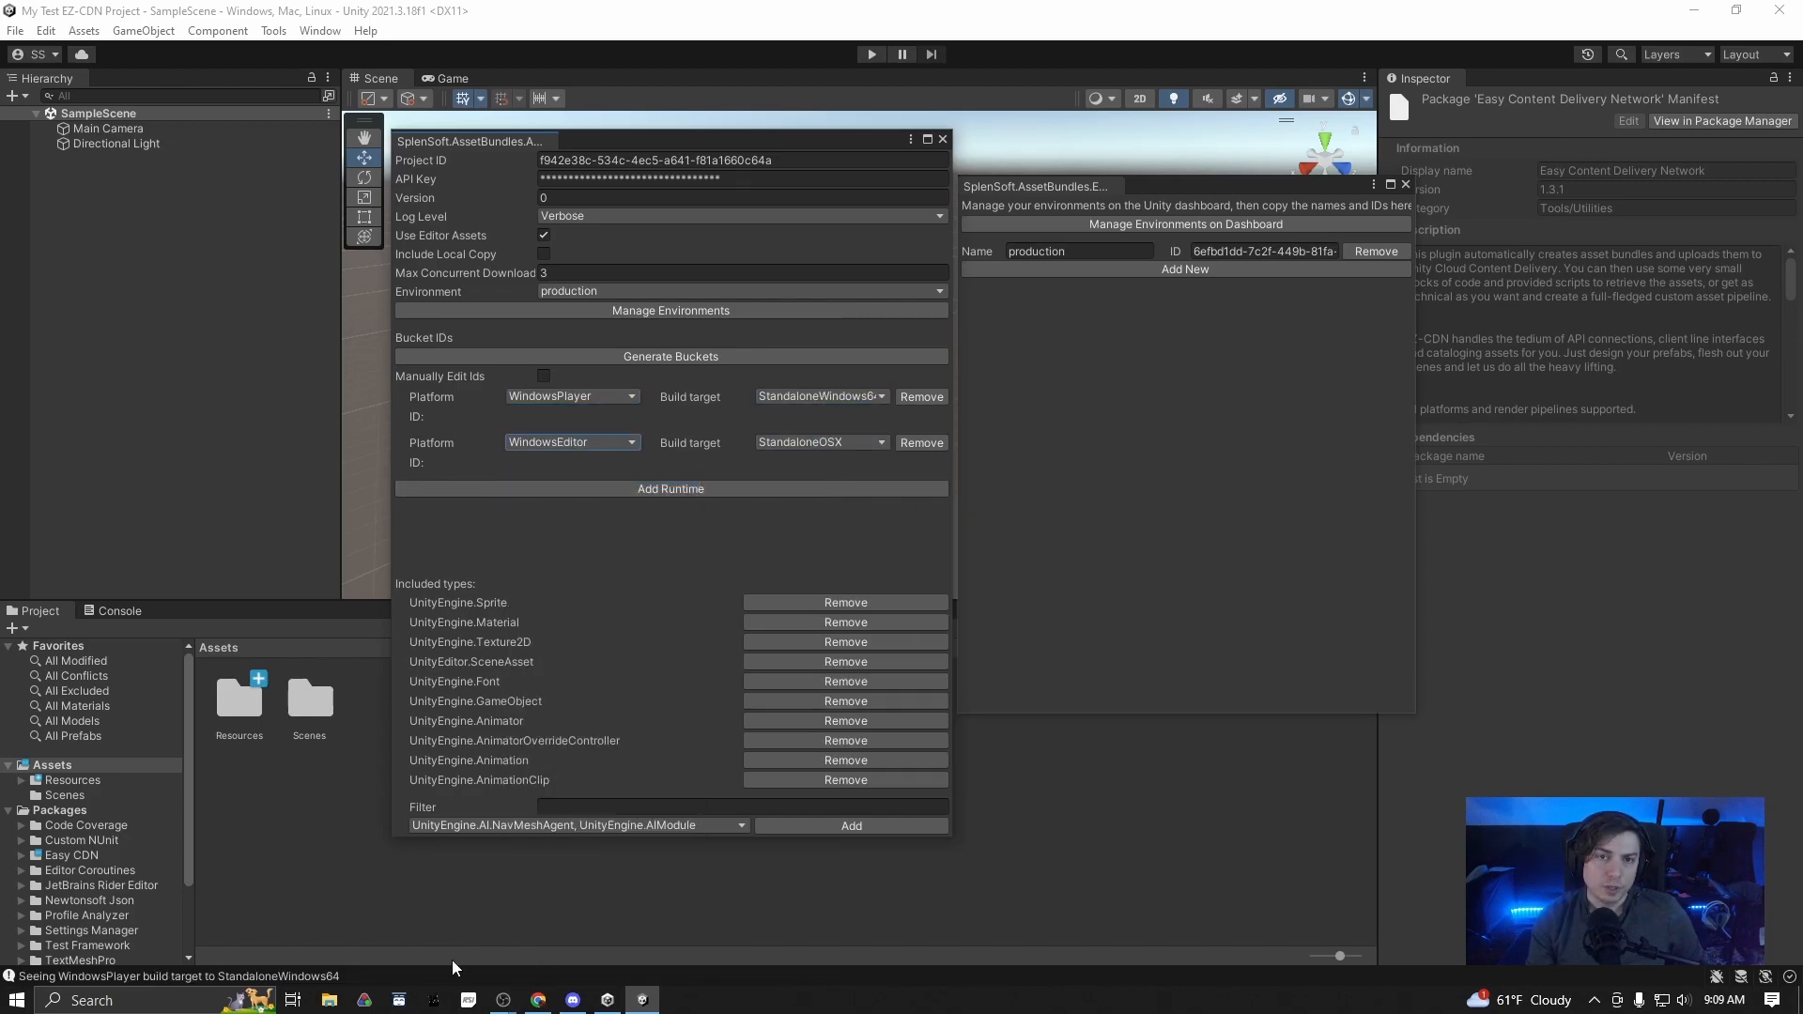
pyautogui.click(827, 442)
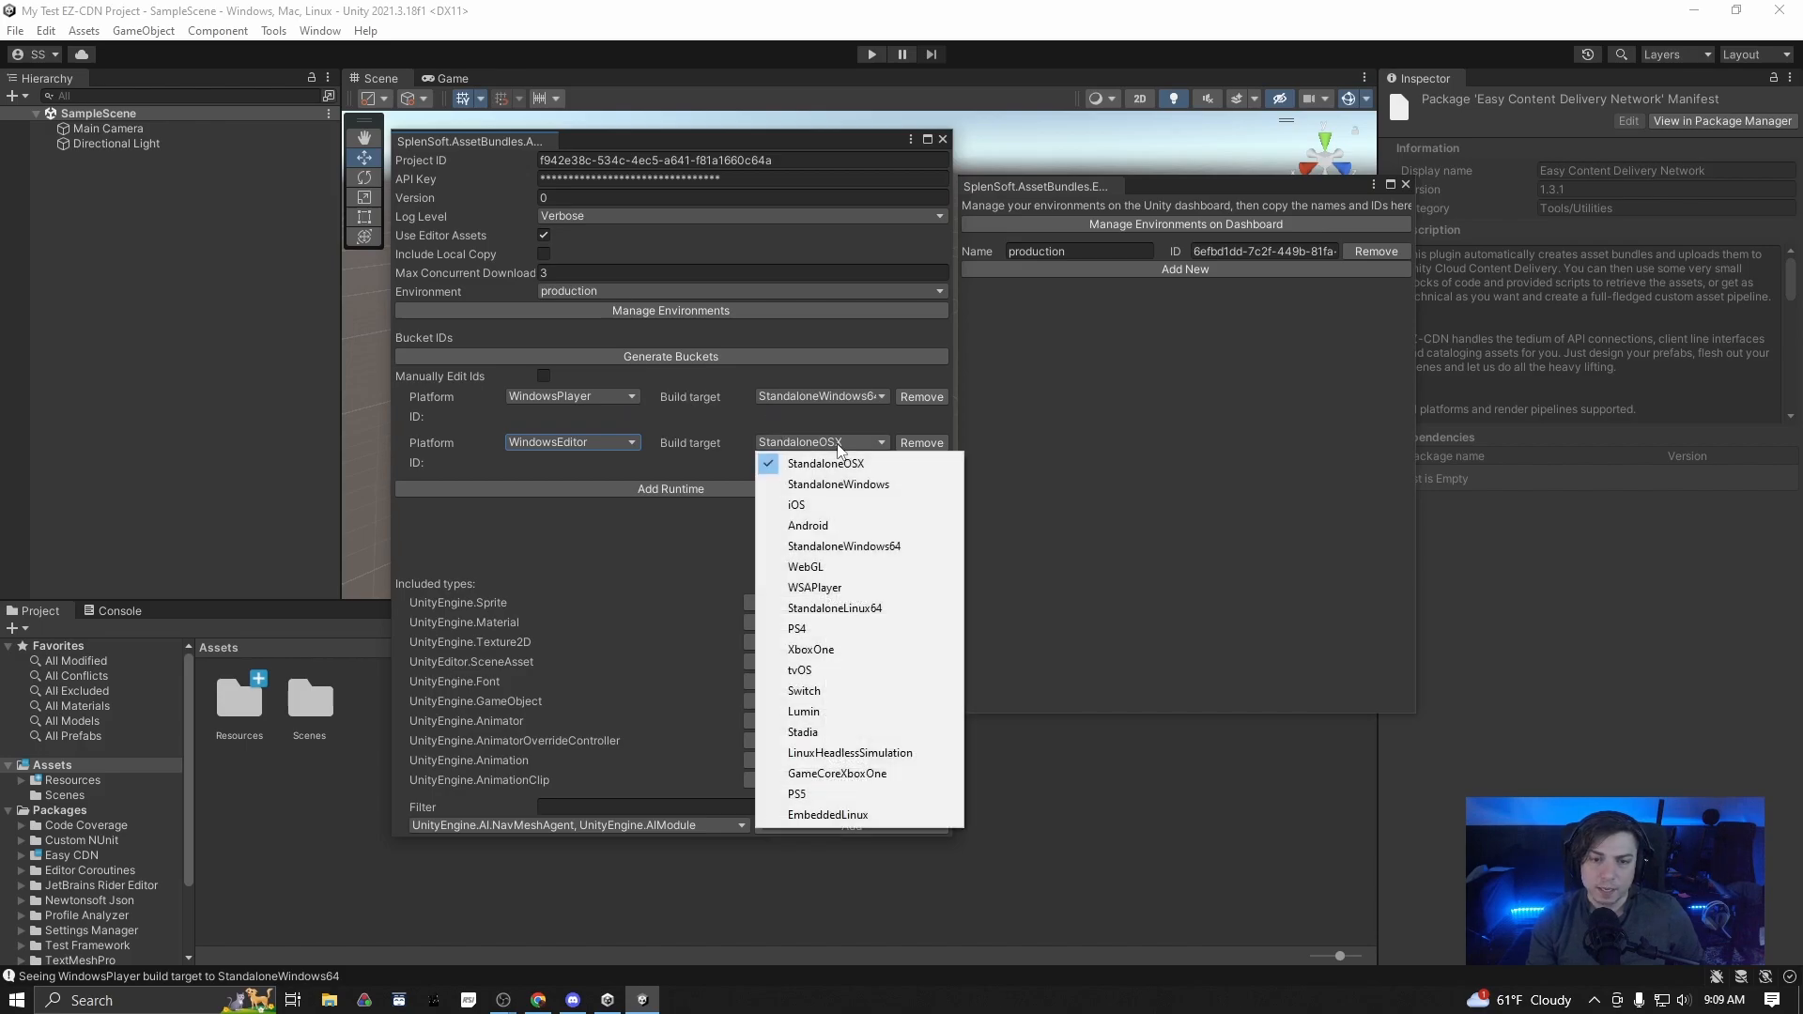
pyautogui.click(856, 549)
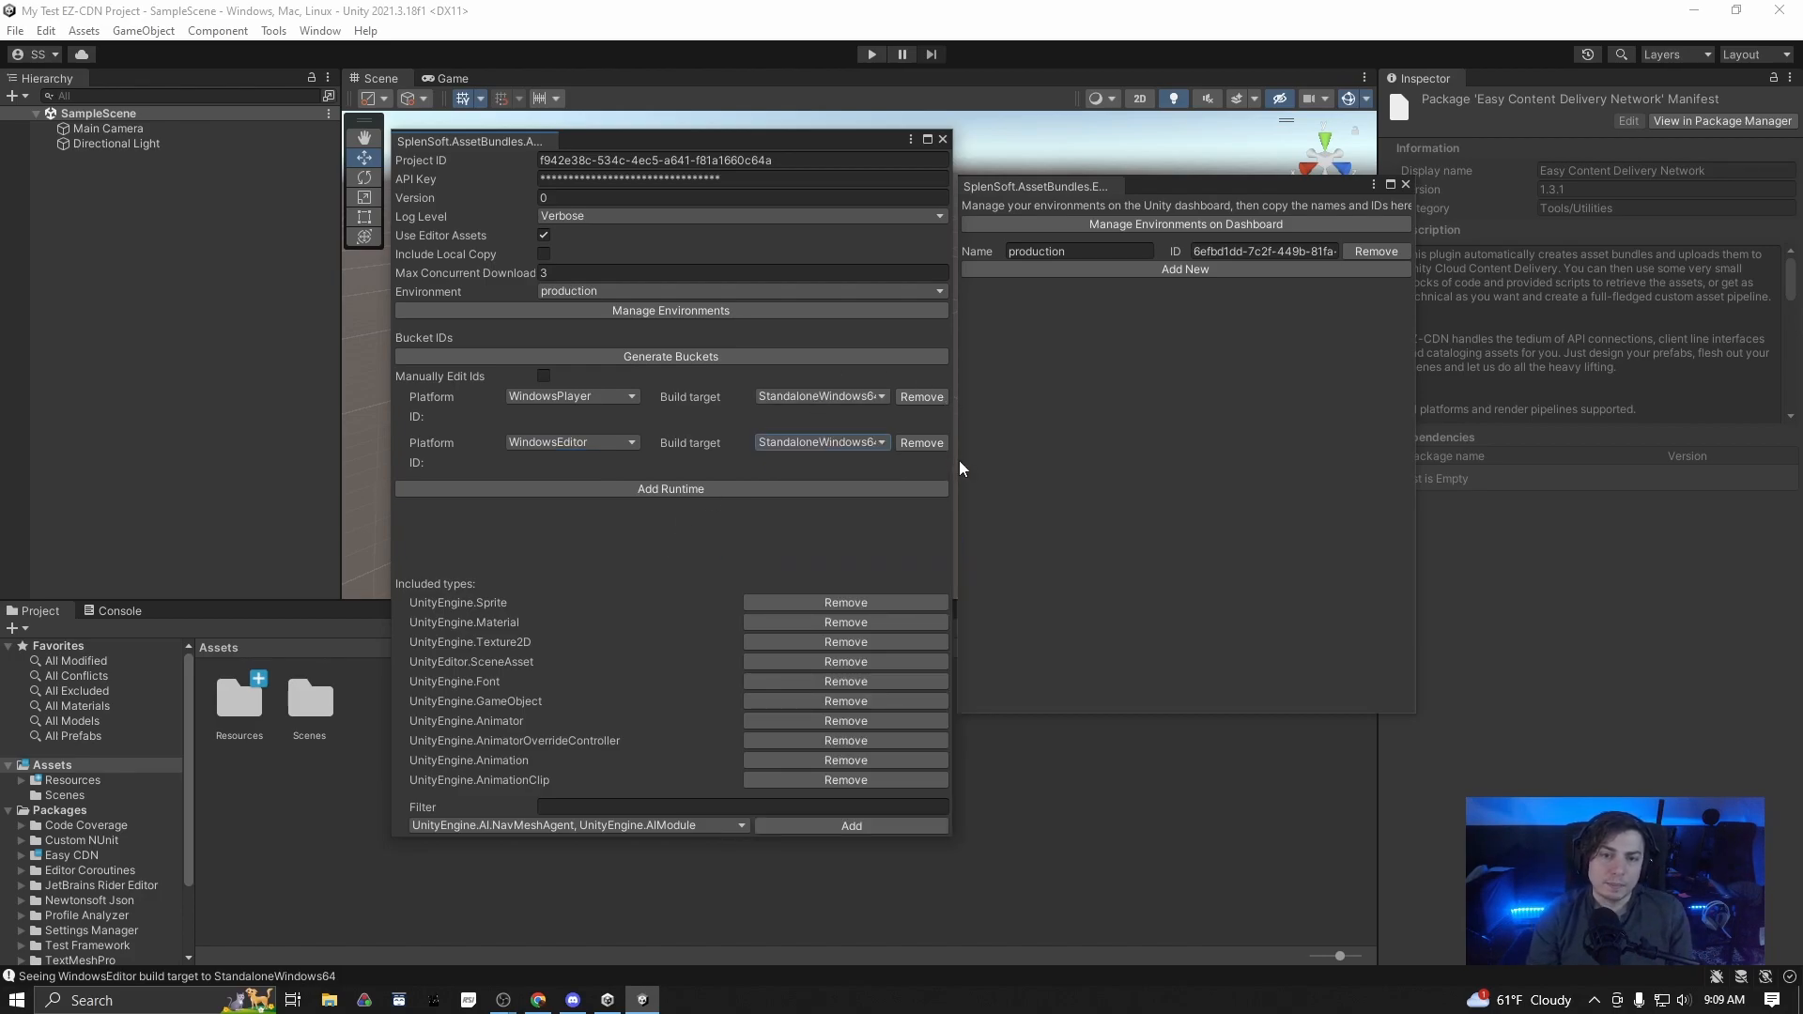
pyautogui.moveTo(952, 461); pyautogui.dragTo(998, 461)
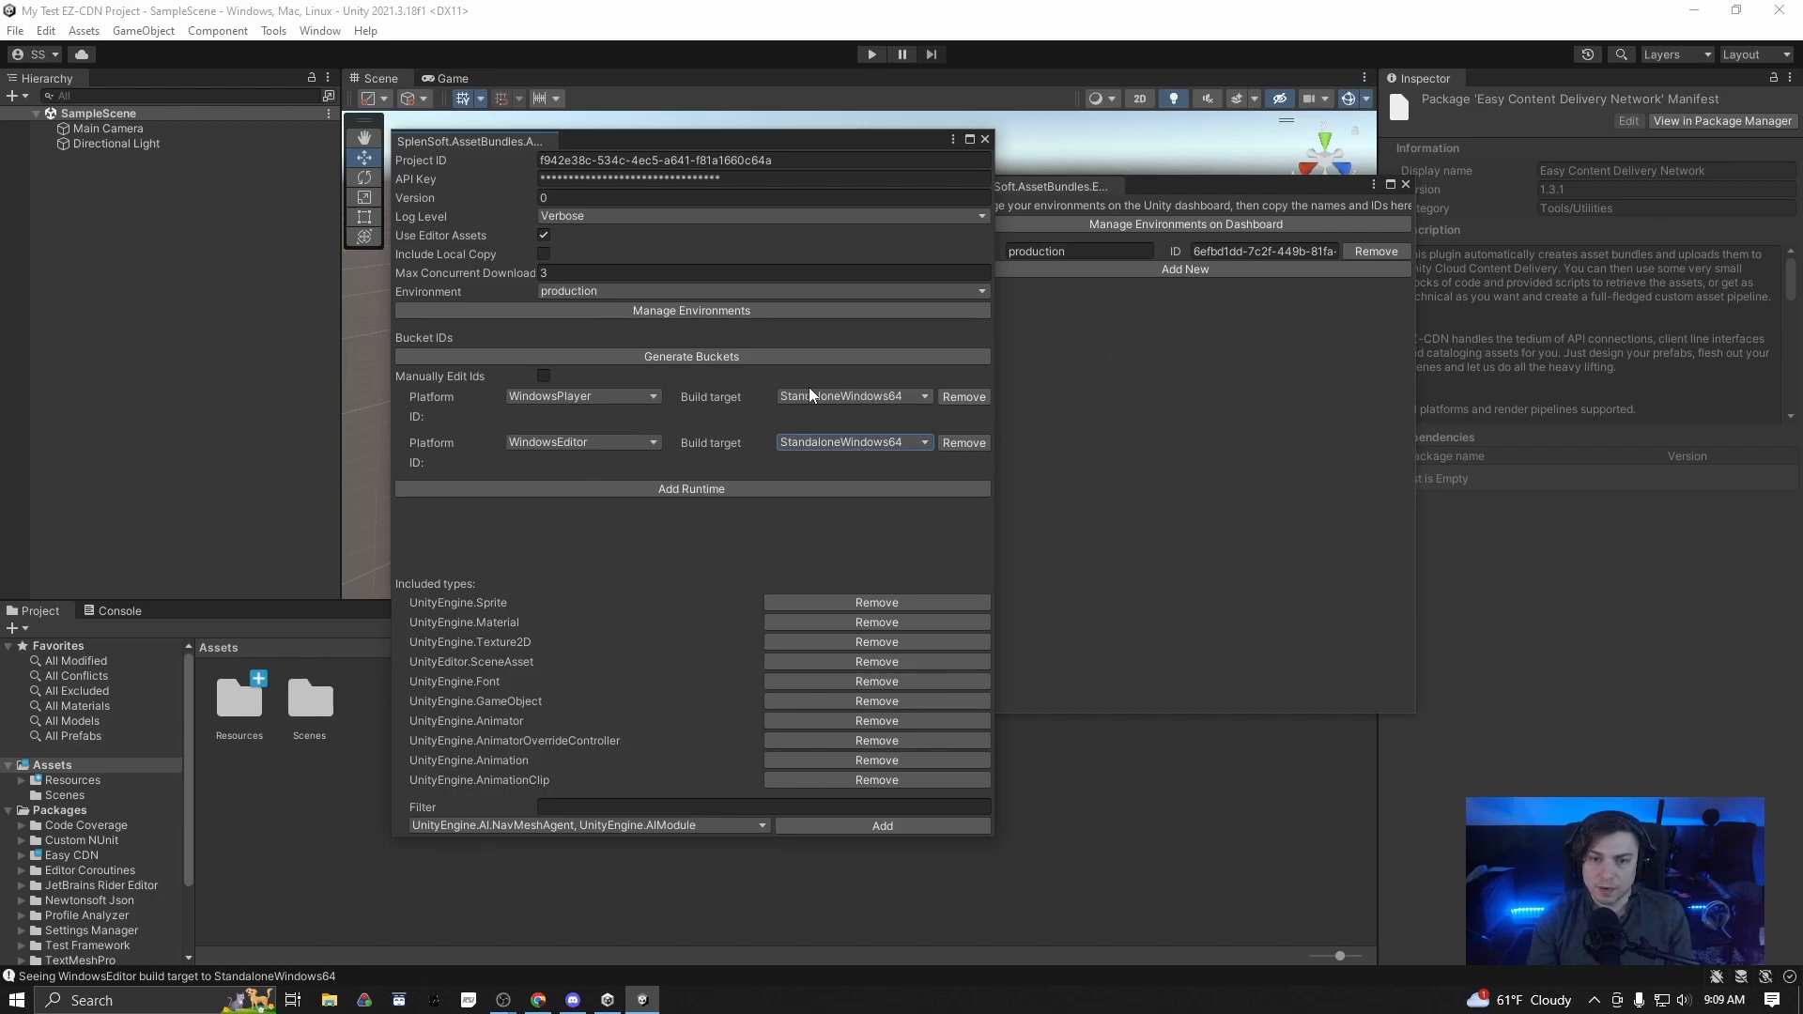
# Add two mobile runtimes: platform Android with build target Android, and platform IPhonePlayer with build target iOS
pyautogui.click(663, 487)
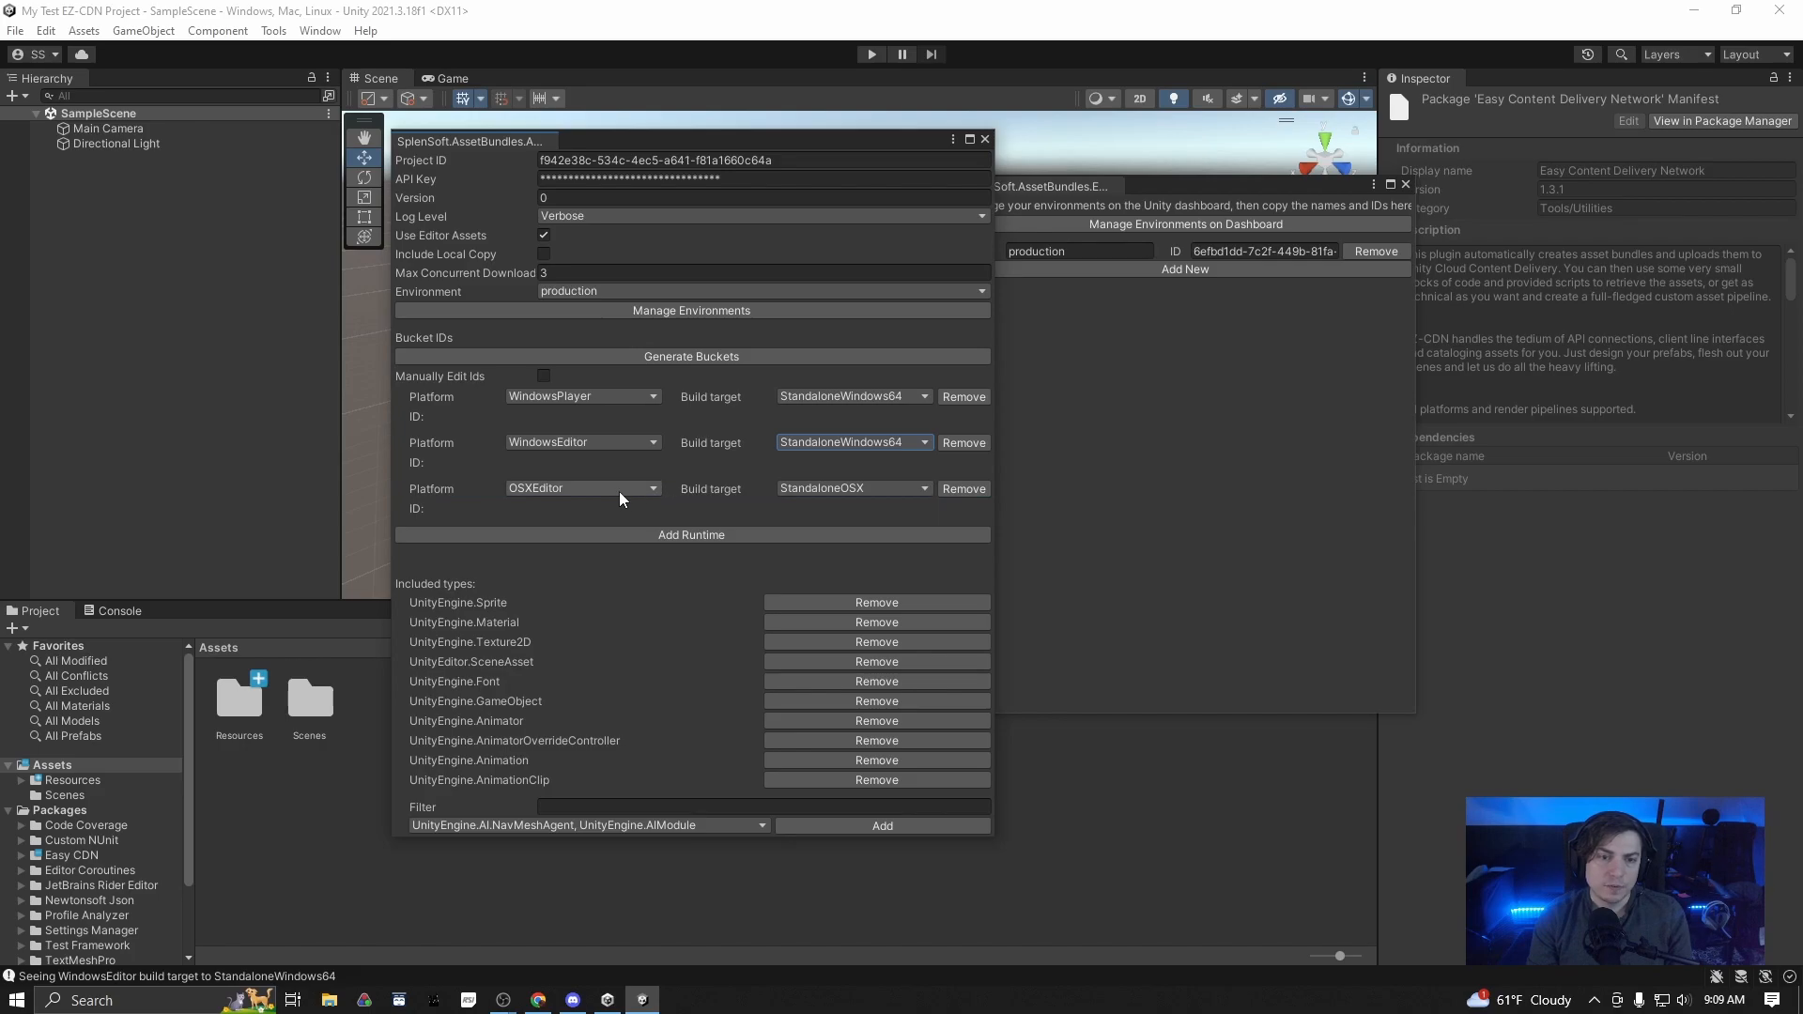
pyautogui.click(617, 489)
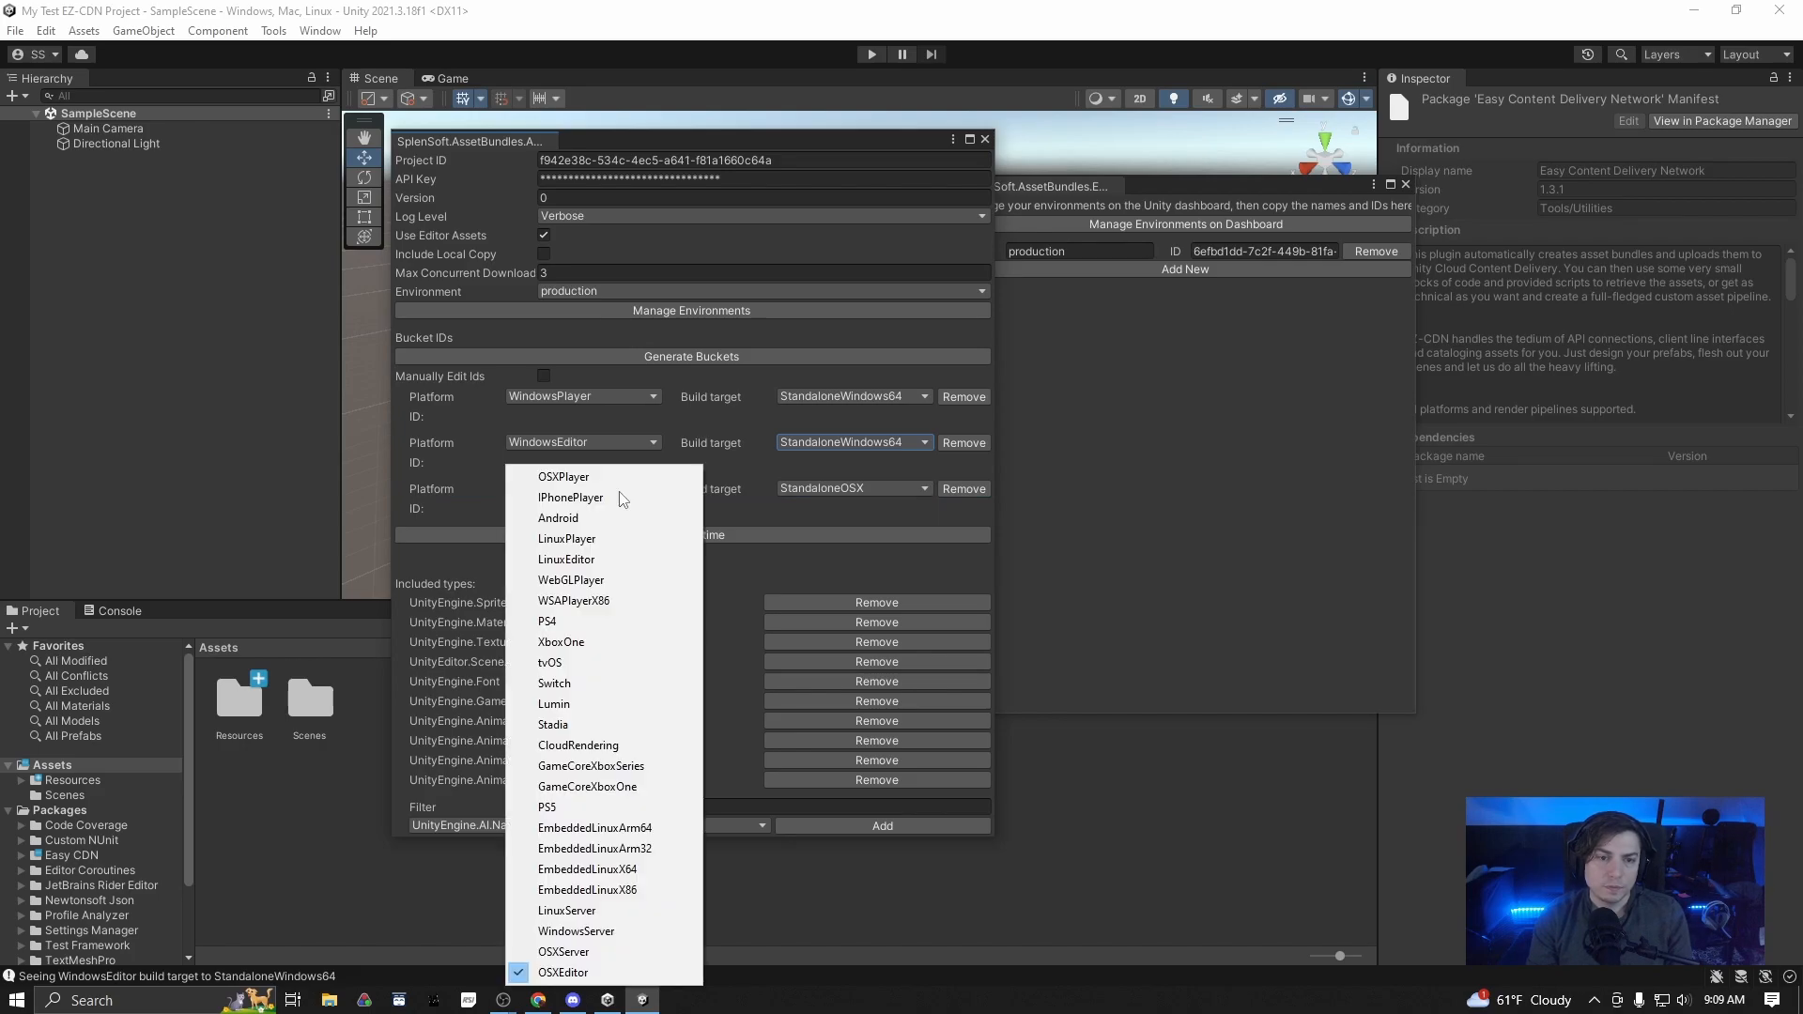
pyautogui.click(559, 520)
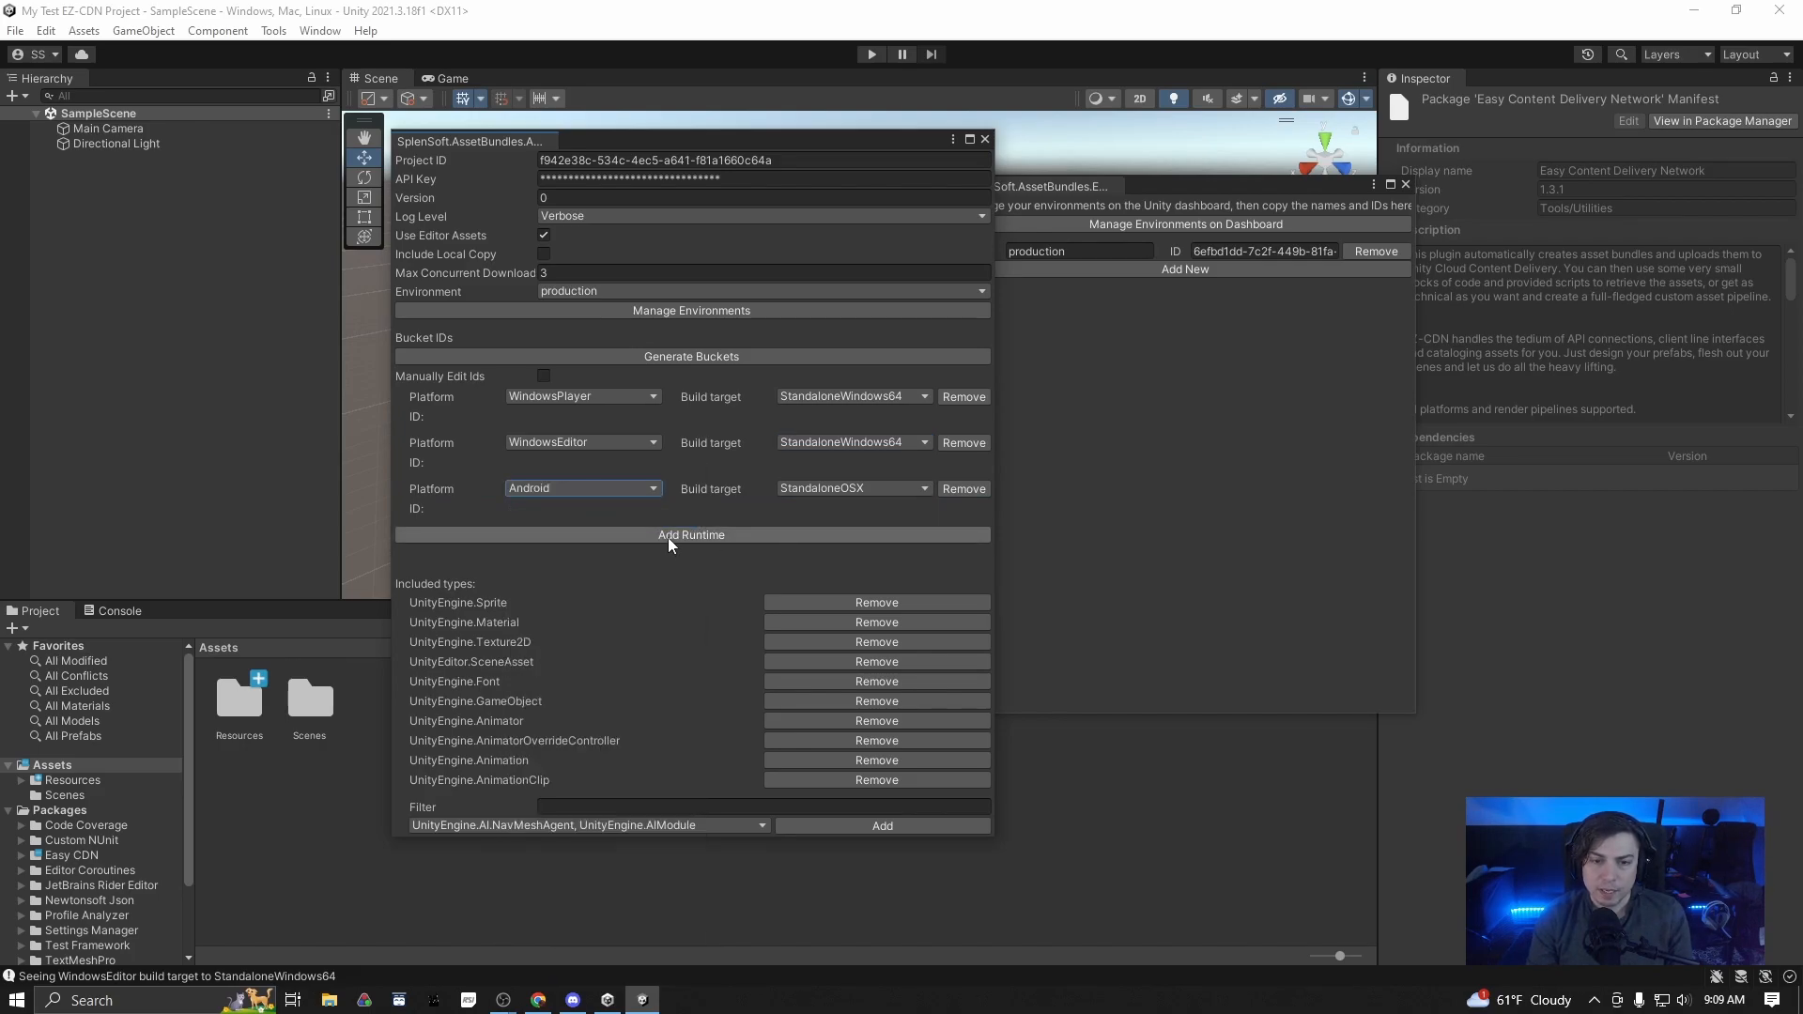
pyautogui.click(669, 535)
pyautogui.click(572, 541)
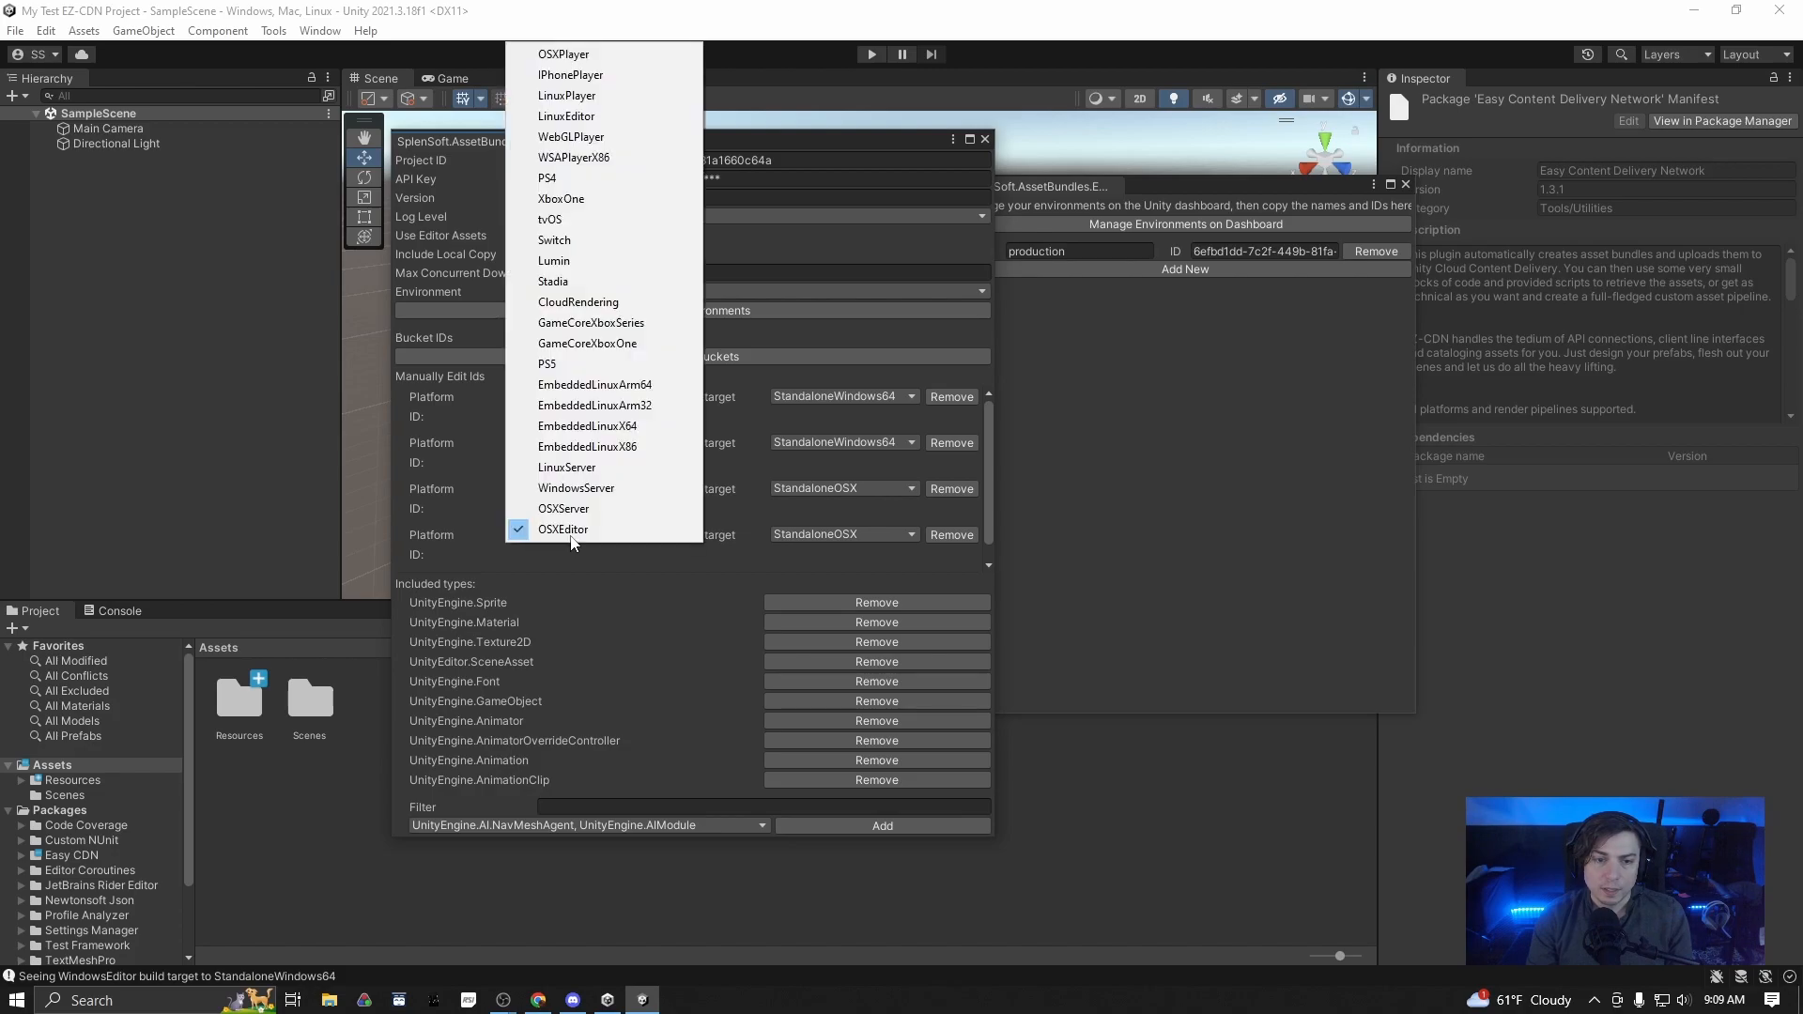
pyautogui.click(568, 77)
pyautogui.click(838, 489)
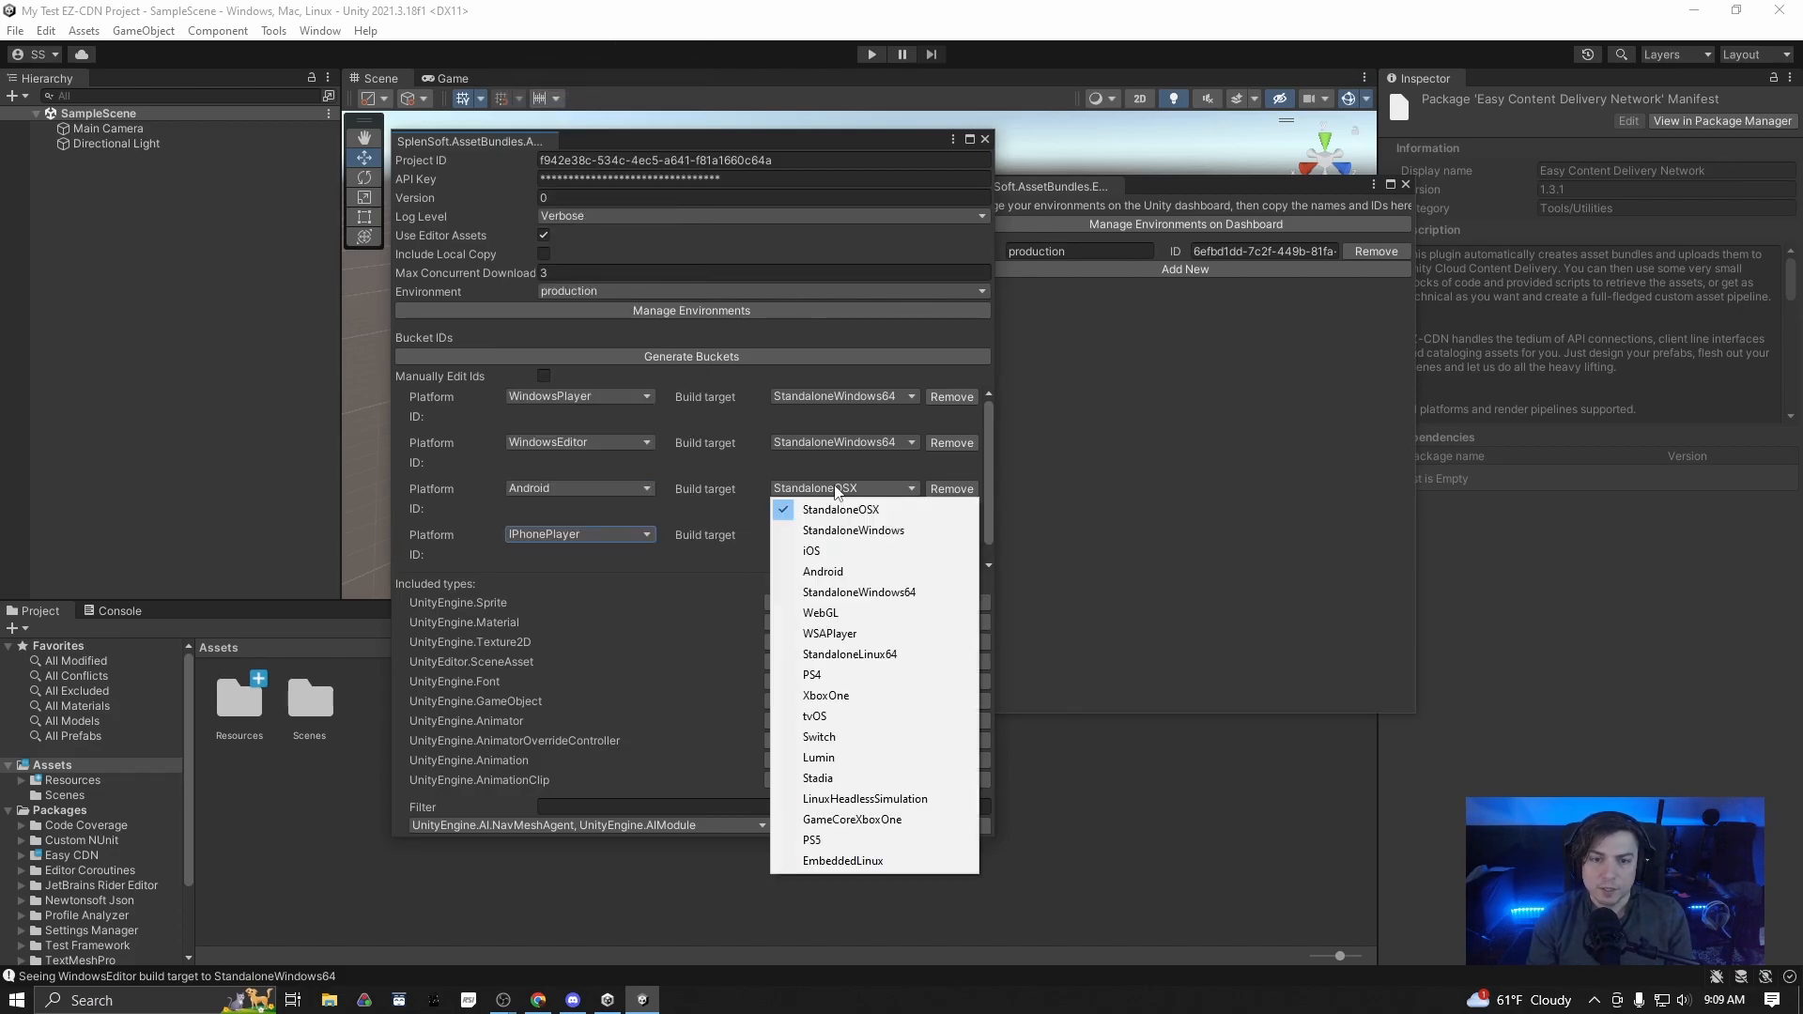
pyautogui.click(822, 571)
pyautogui.click(832, 535)
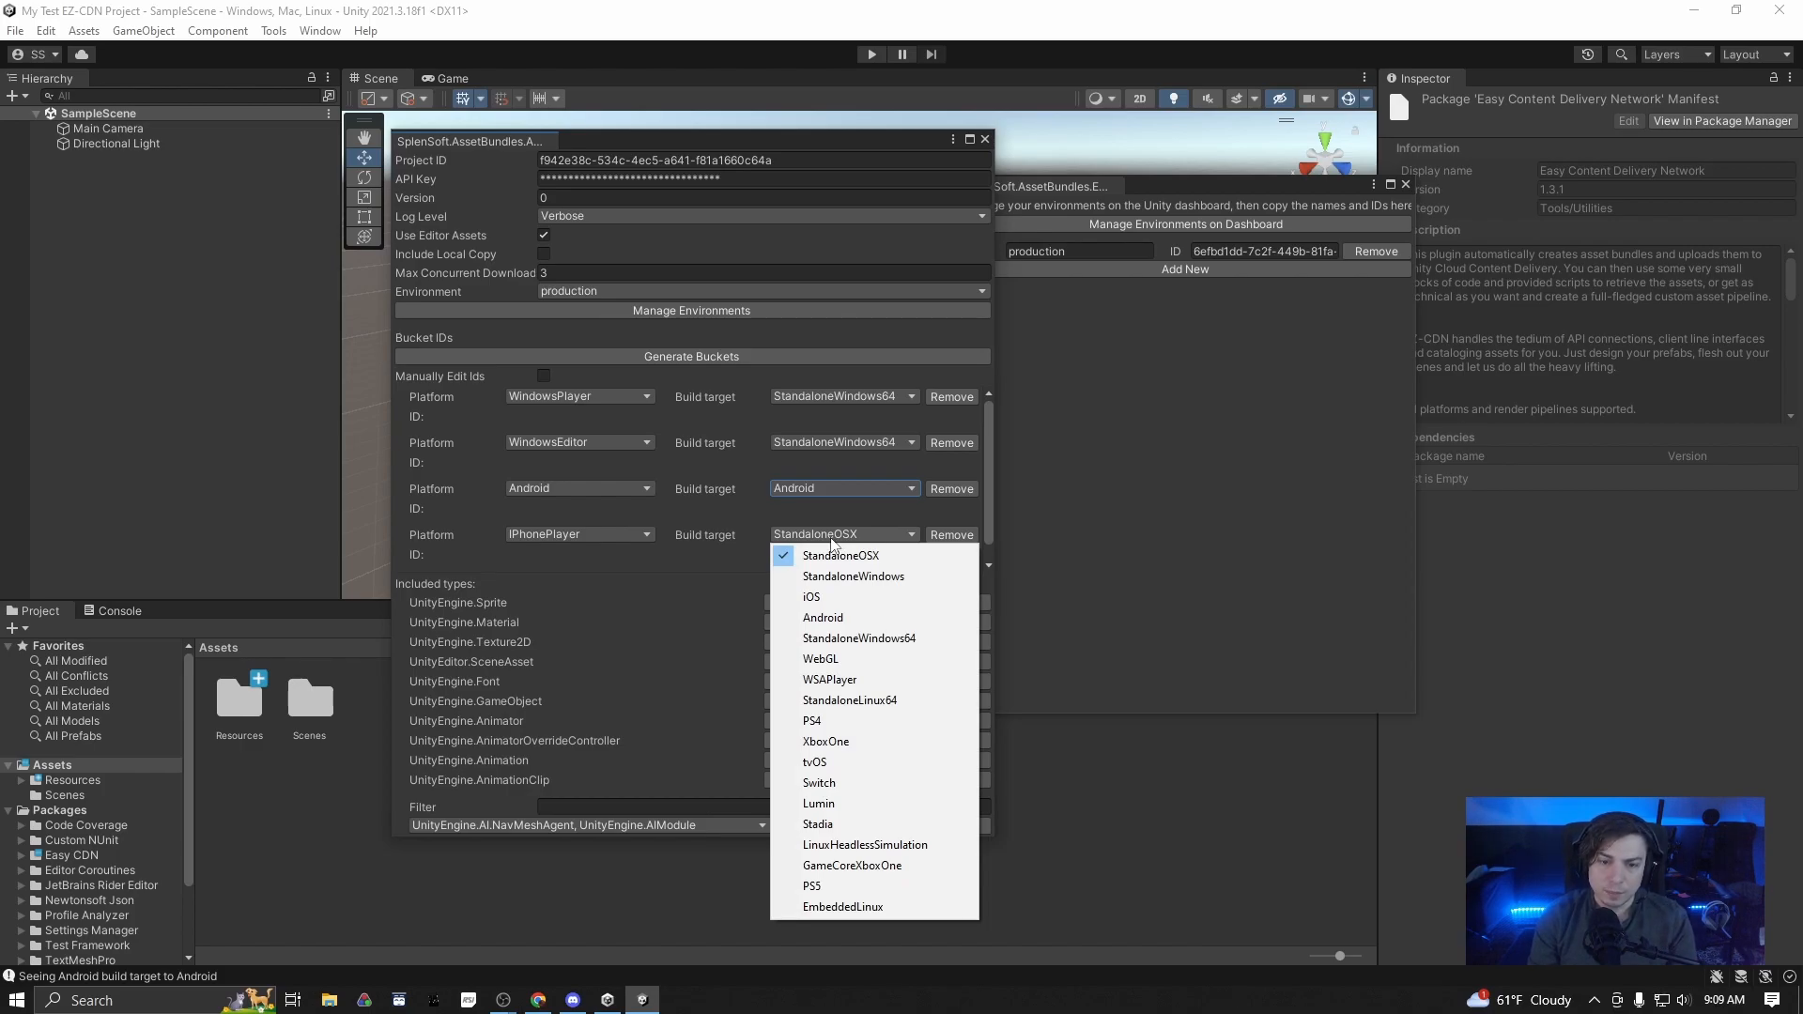
pyautogui.click(830, 599)
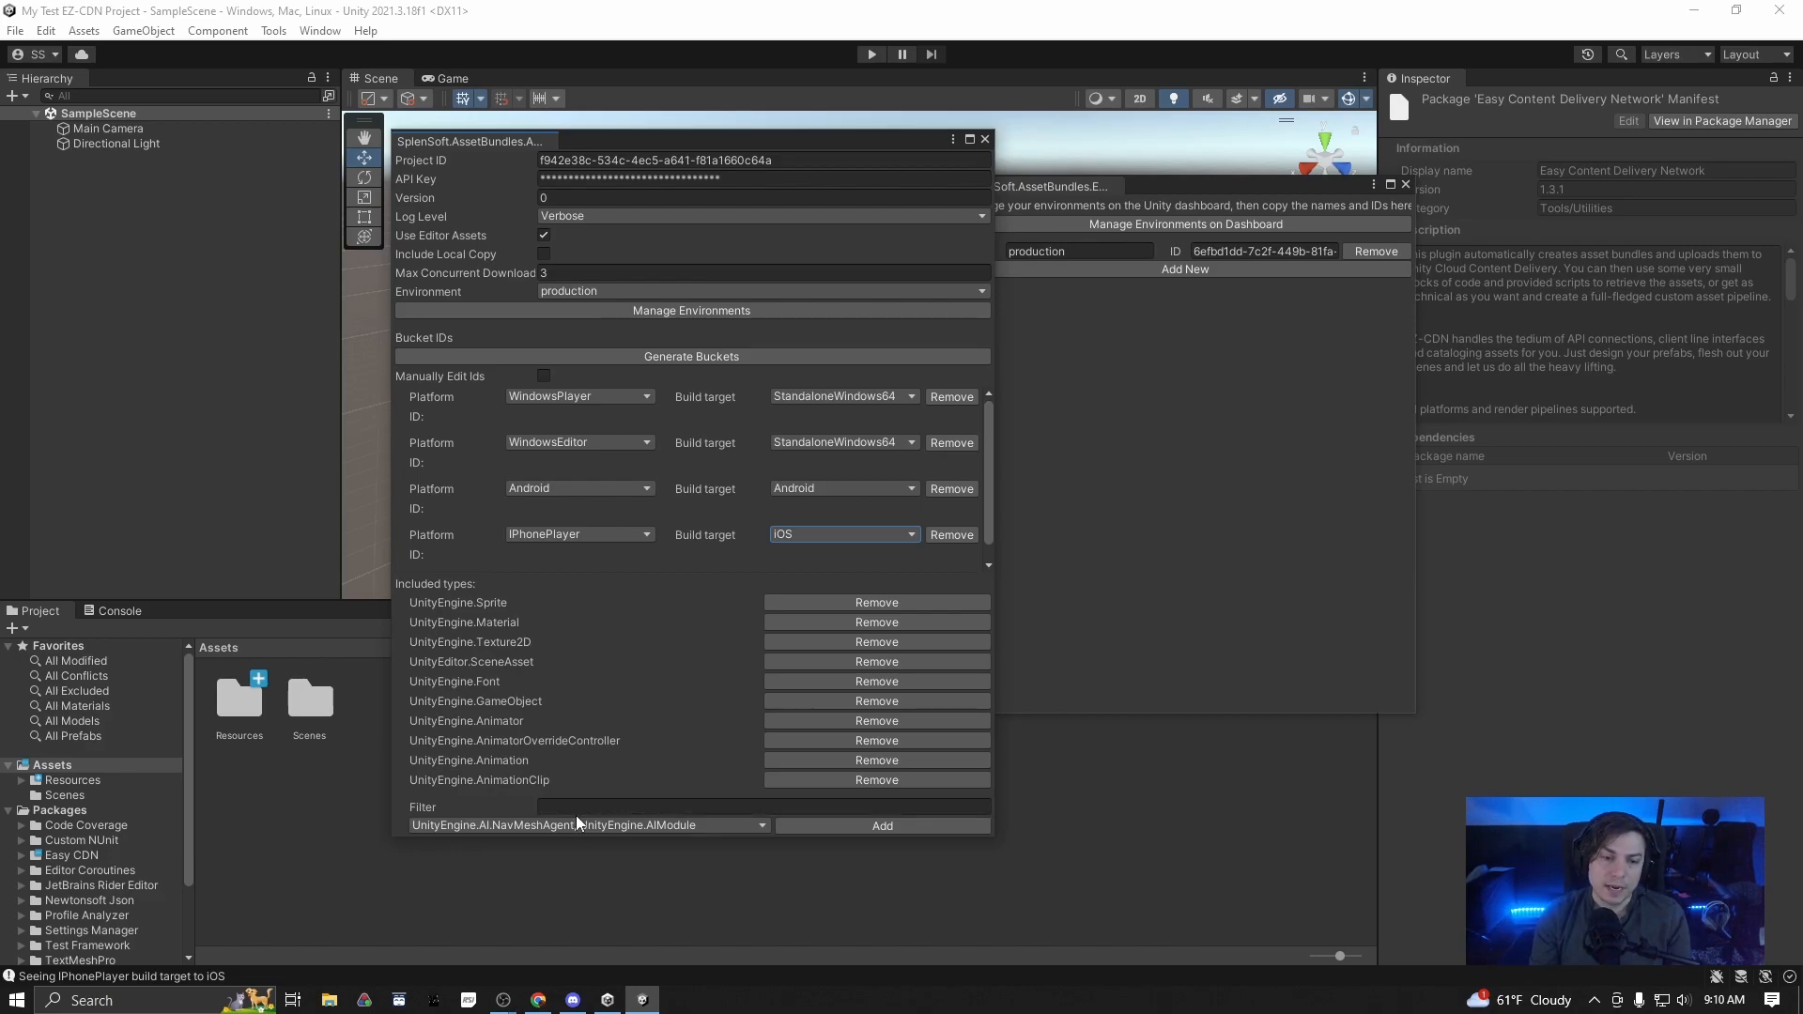
# Check the list of asset types available for inclusion, and close the EZ-CDN settings and environment windows
pyautogui.click(686, 829)
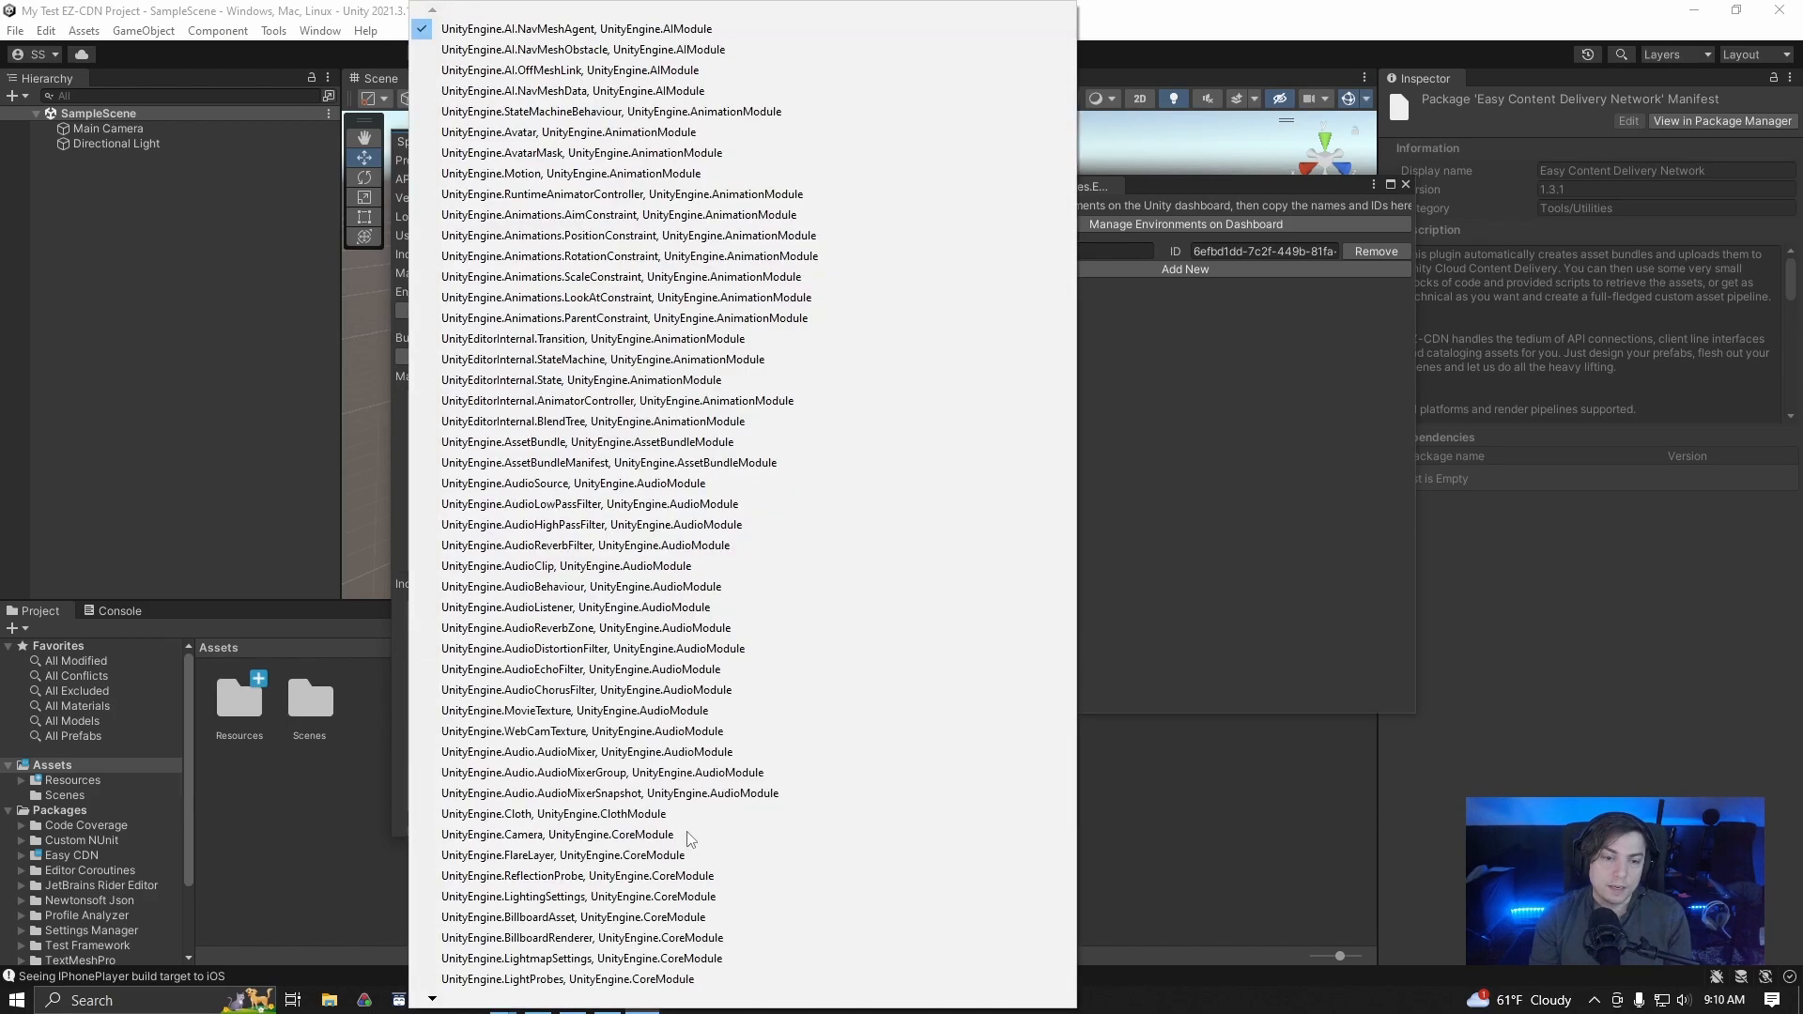
pyautogui.click(1300, 533)
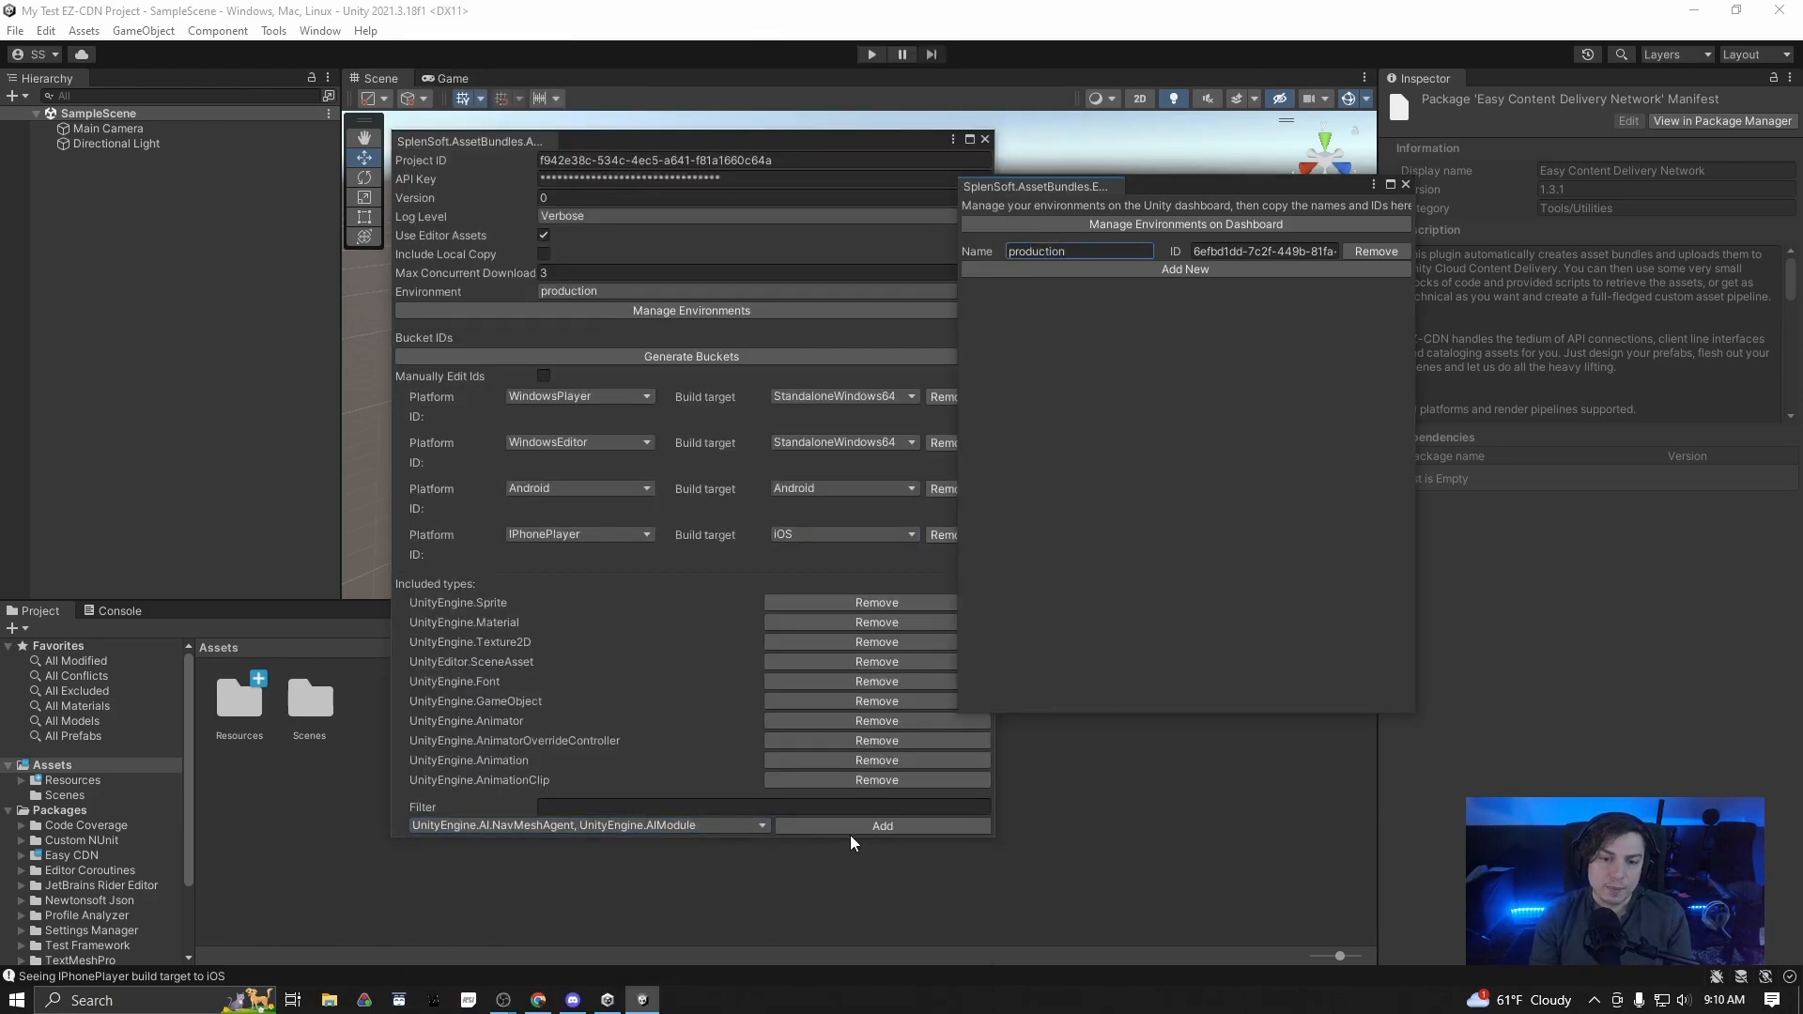
pyautogui.click(466, 564)
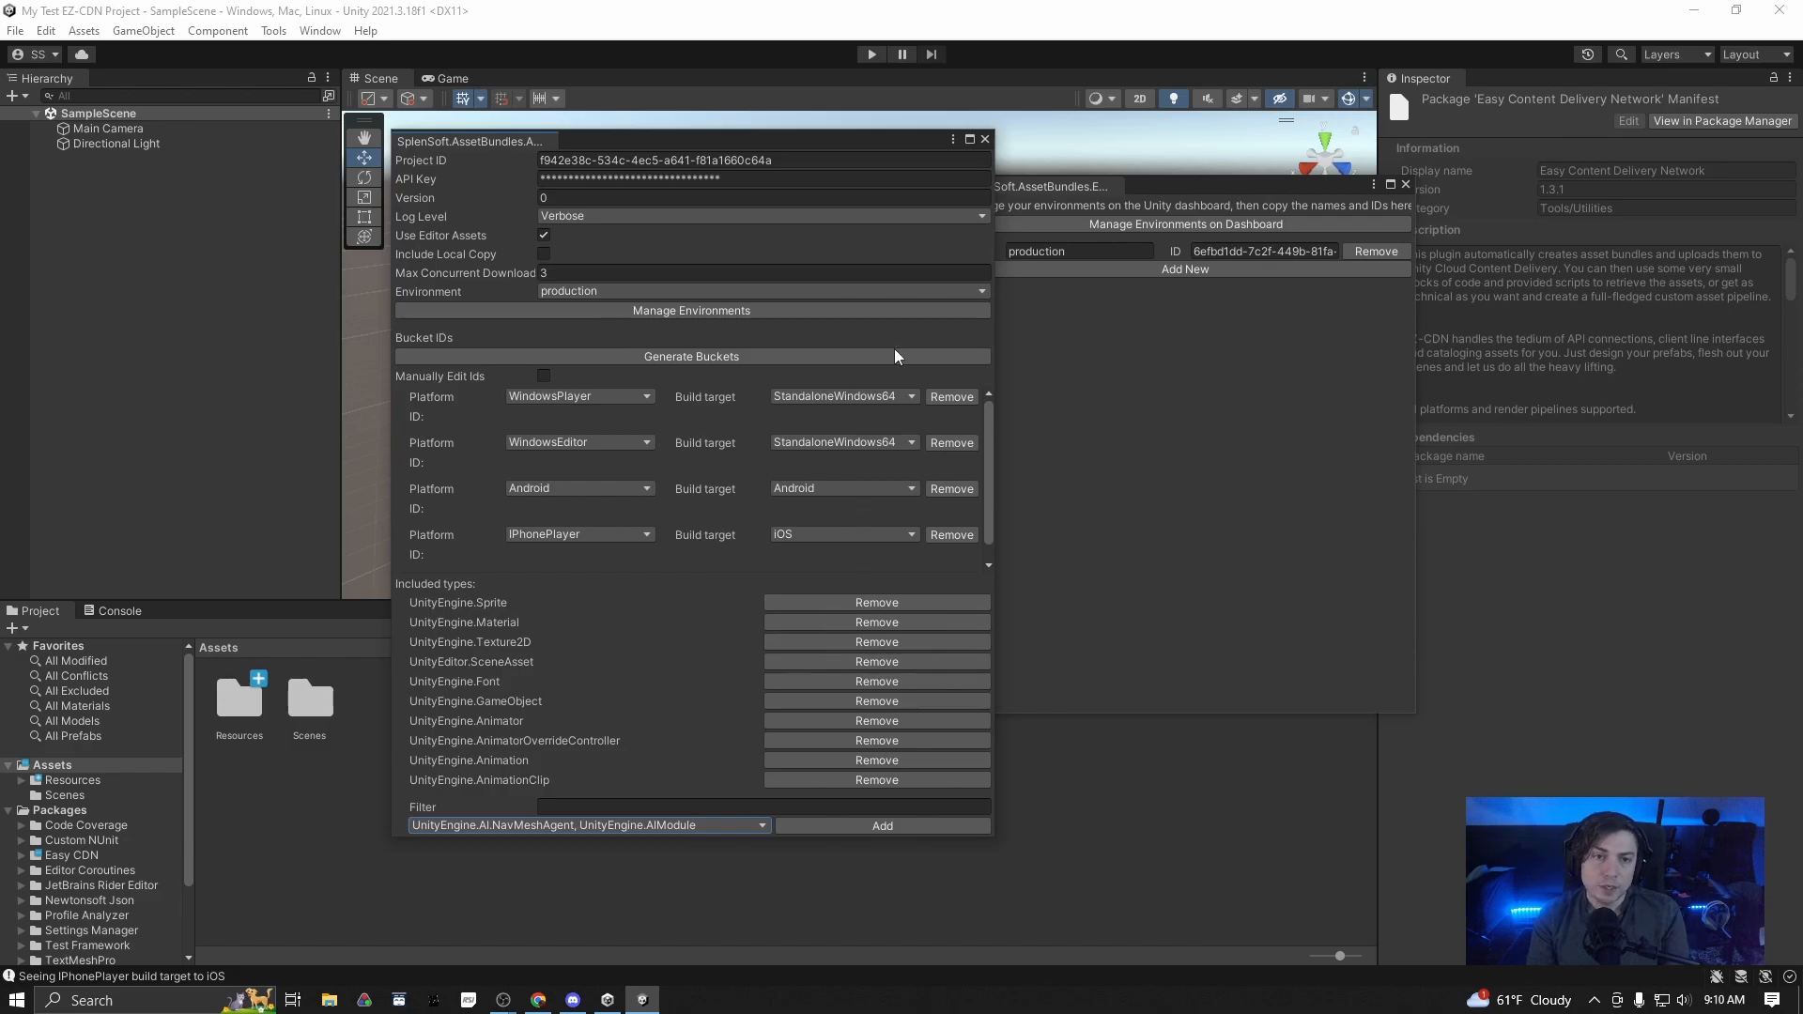
pyautogui.click(986, 139)
pyautogui.click(1405, 184)
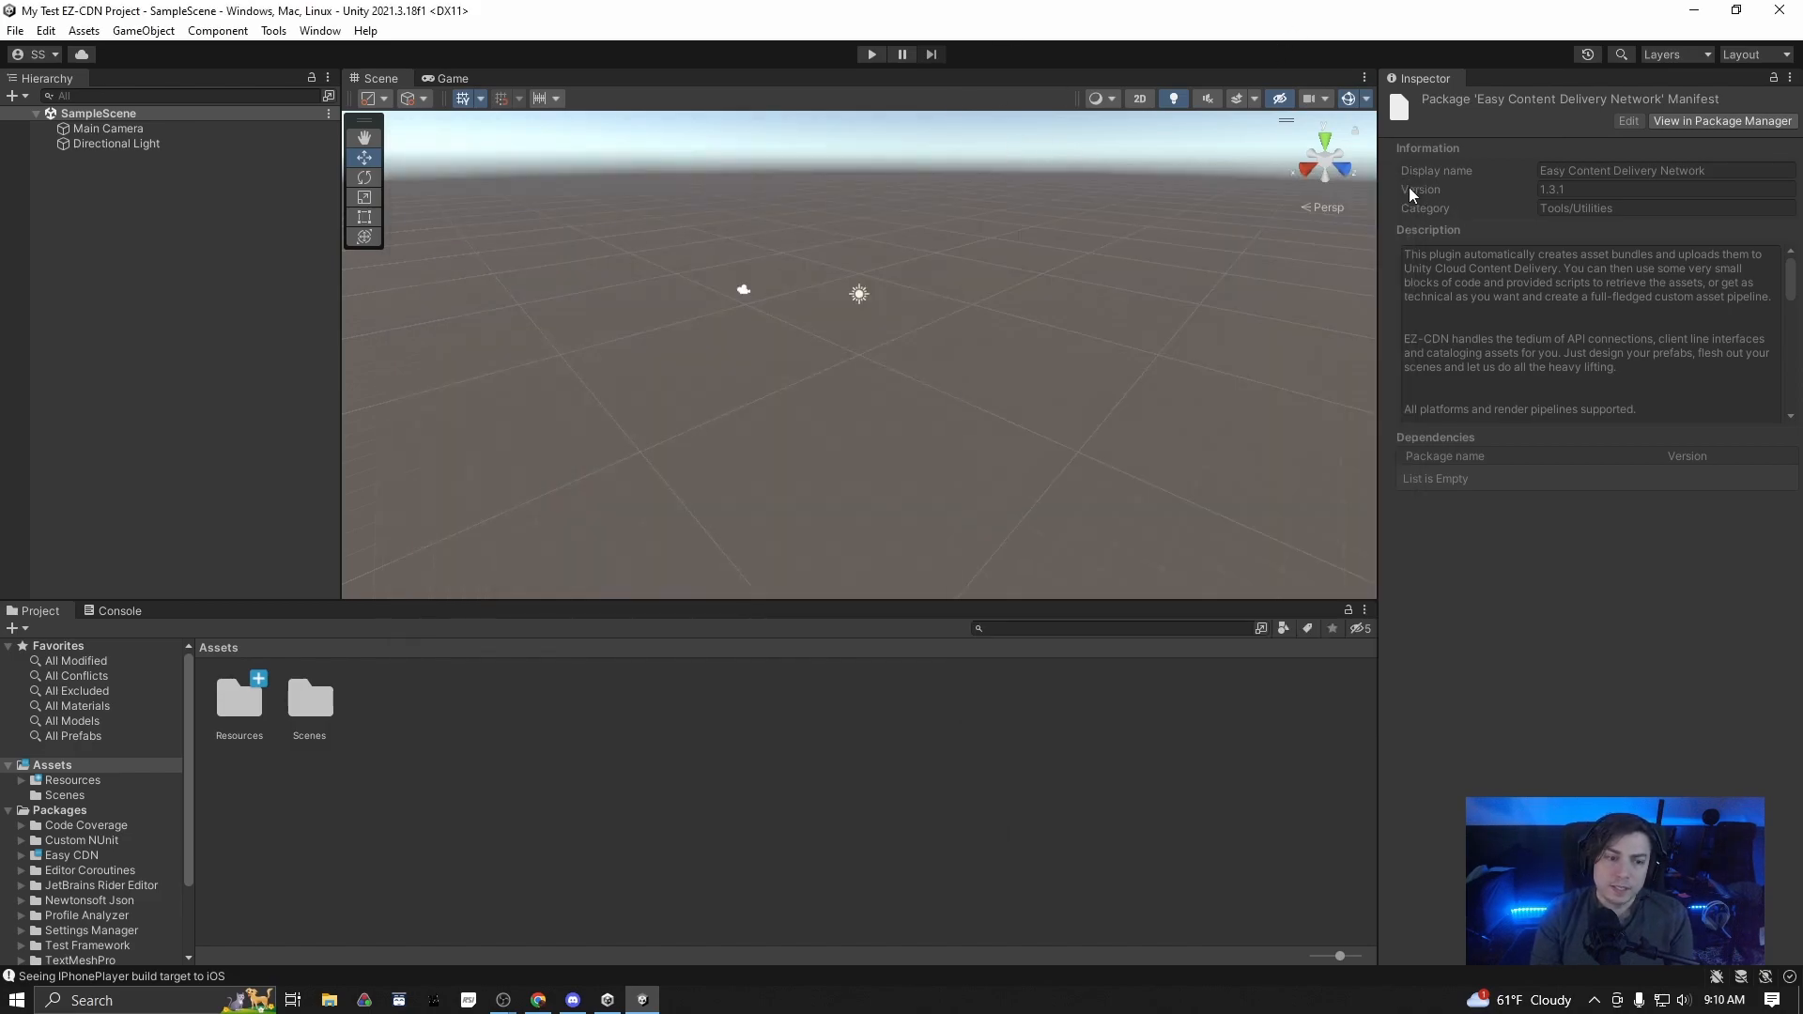
# Reveal the Easy CDN package in File Explorer and open its com.splensoft.ezcdn folder
pyautogui.scroll(-3, 103, 916)
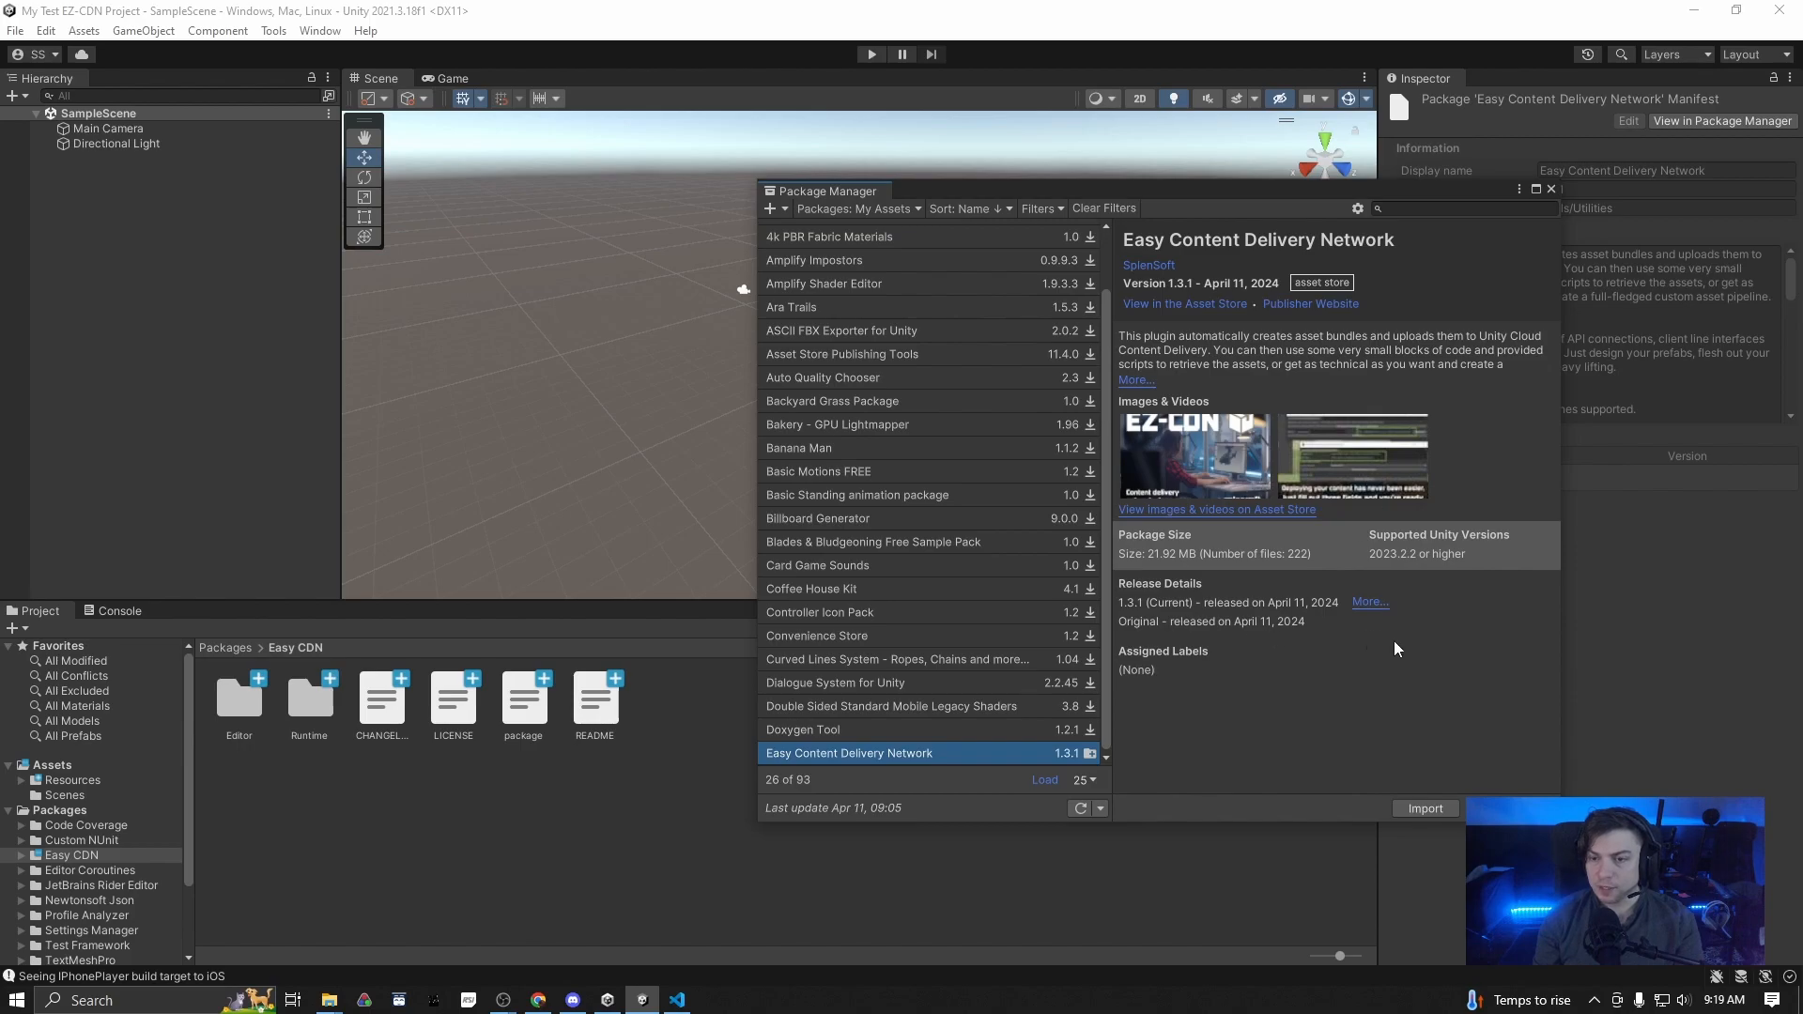
pyautogui.moveTo(1125, 188); pyautogui.dragTo(1254, 177)
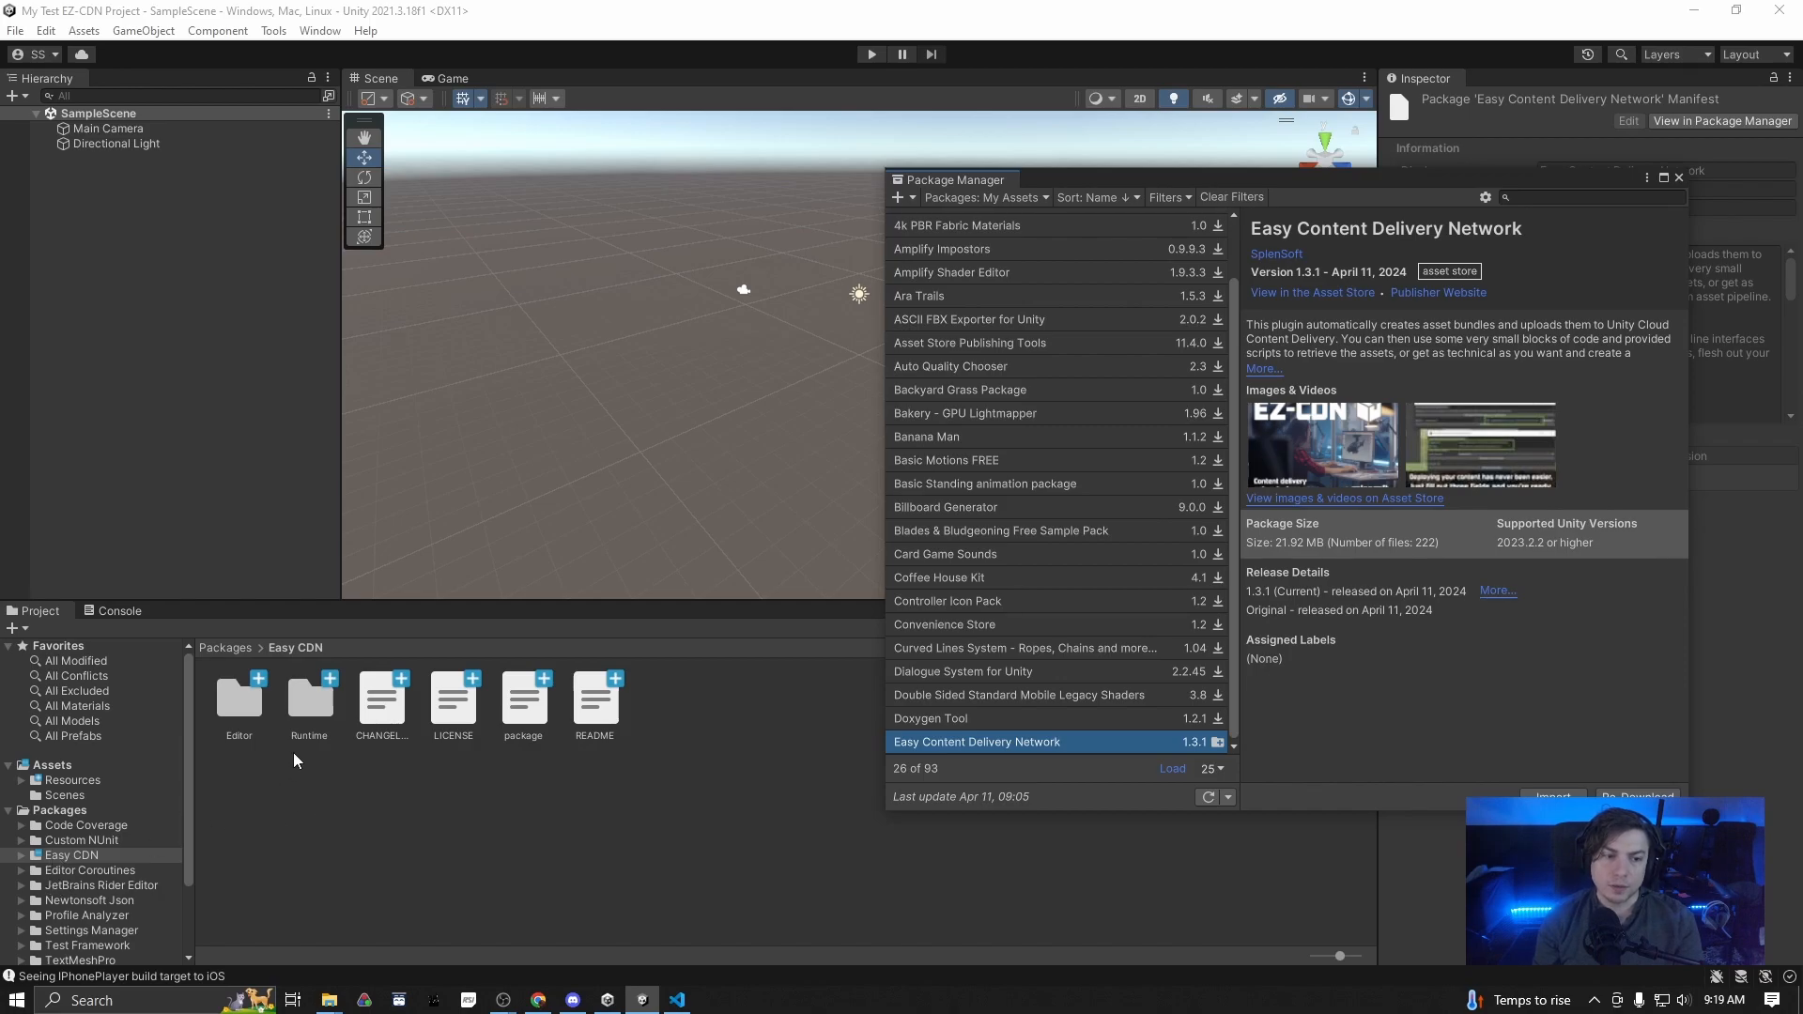
pyautogui.click(40, 855)
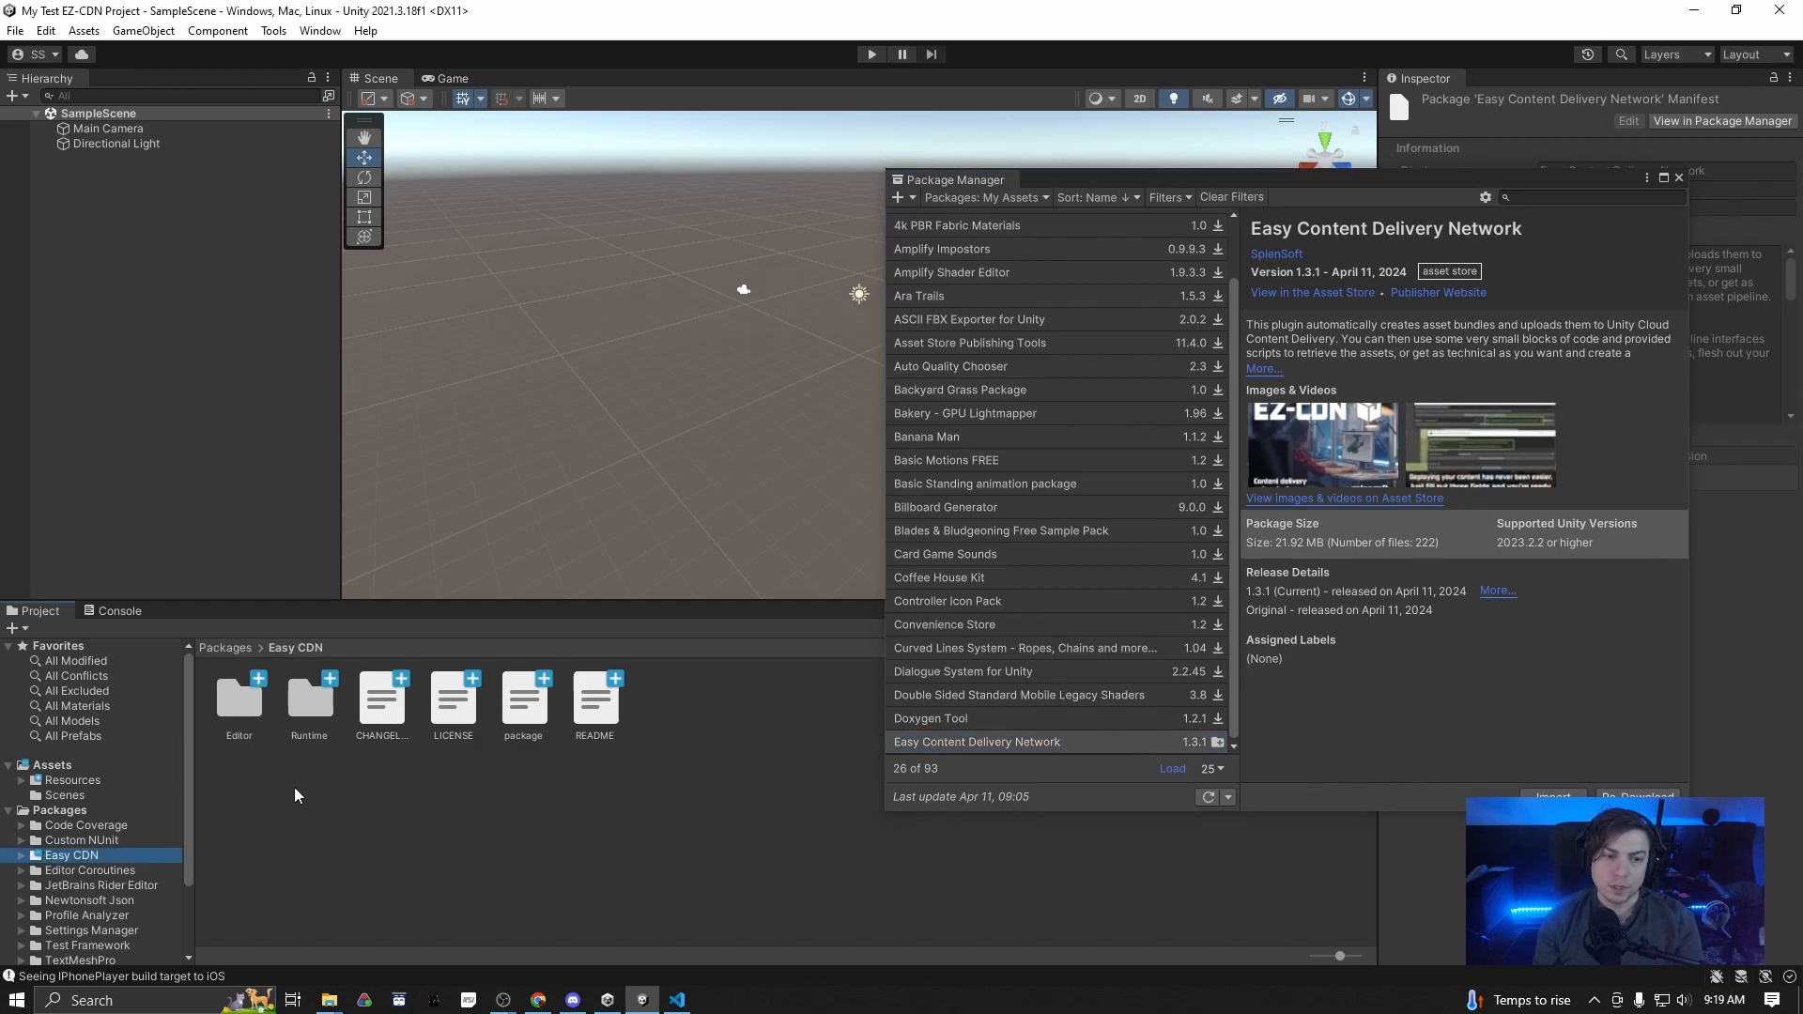
pyautogui.rightClick(327, 780)
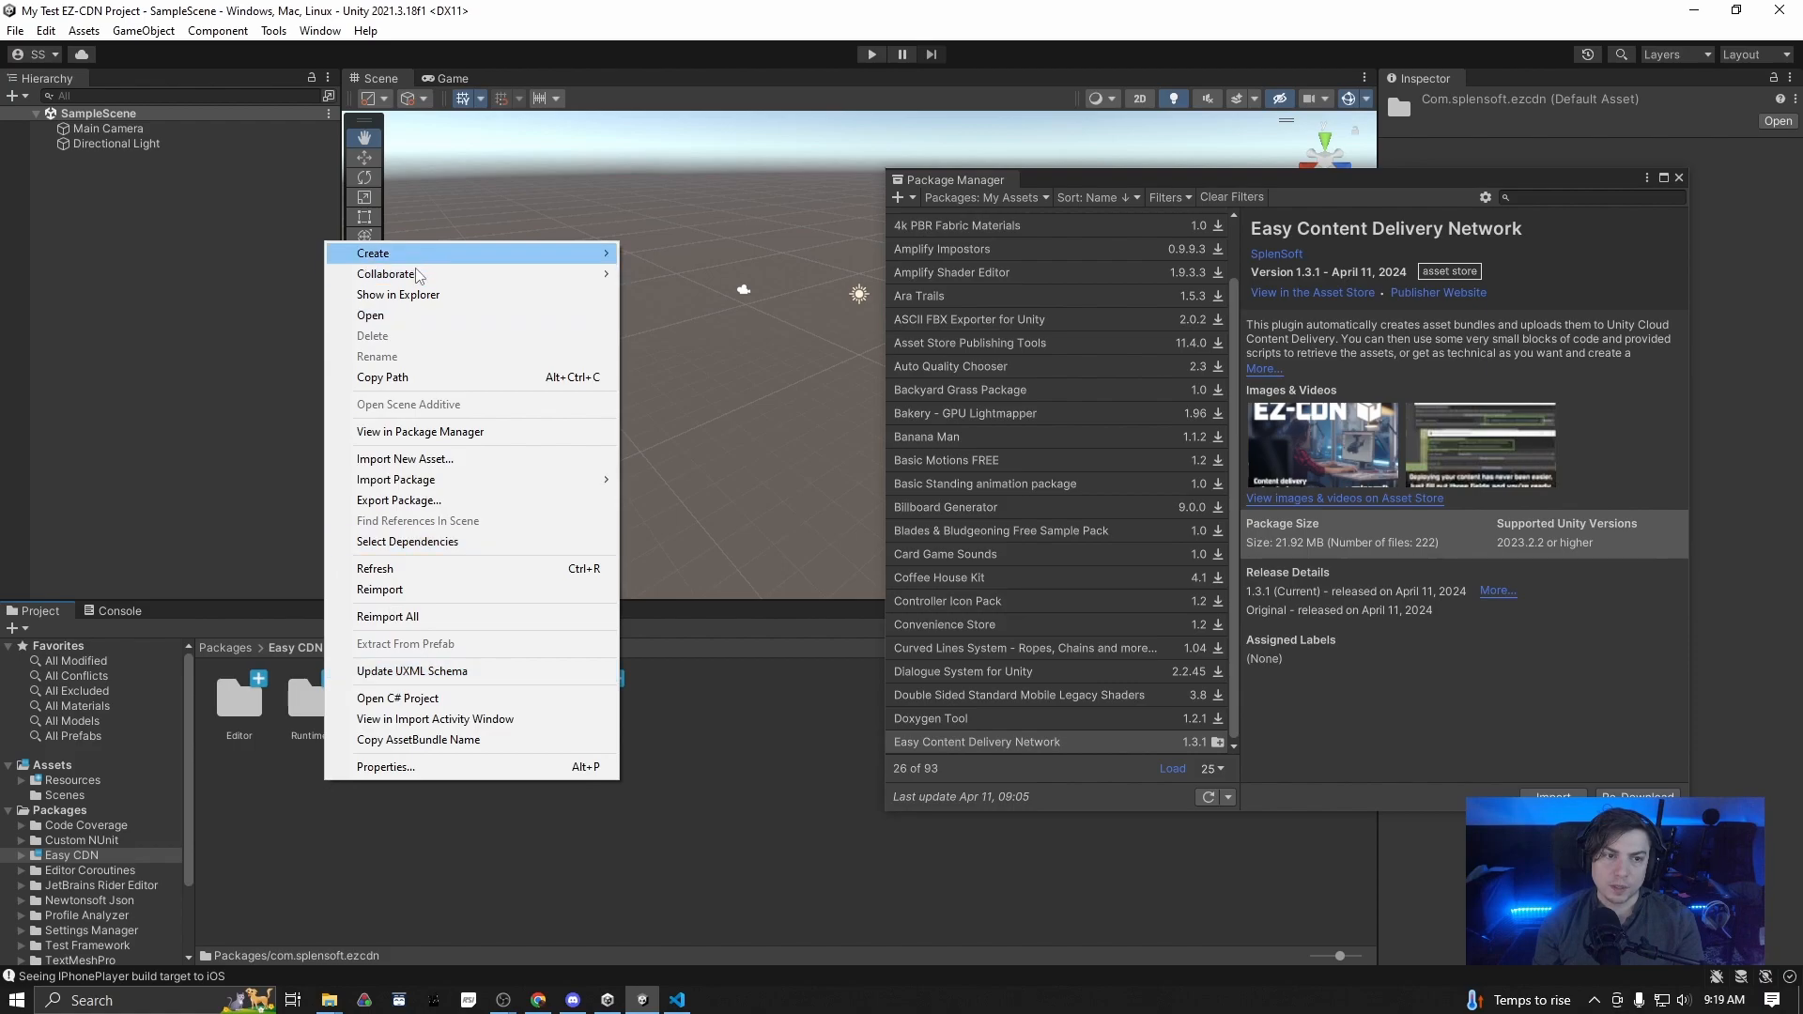
pyautogui.click(398, 294)
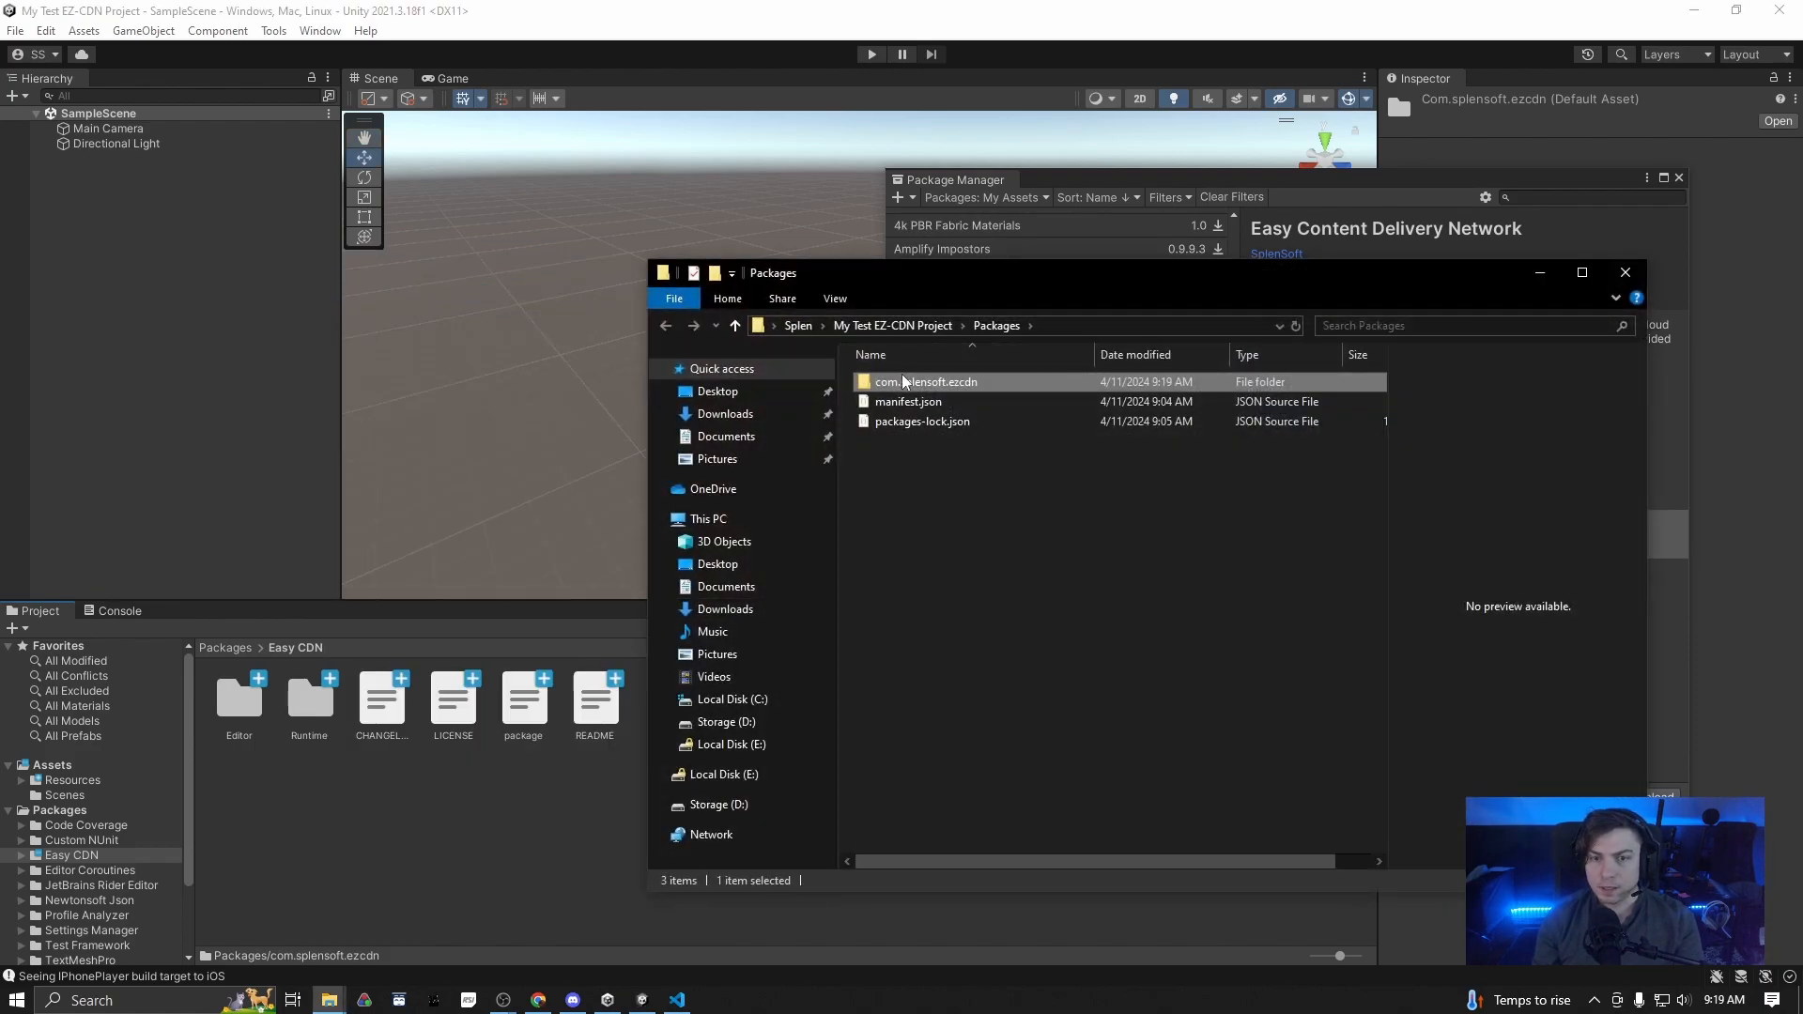
pyautogui.doubleClick(901, 376)
# Copy the Samples~ folder from the com.splensoft.ezcdn package folder
pyautogui.click(903, 441)
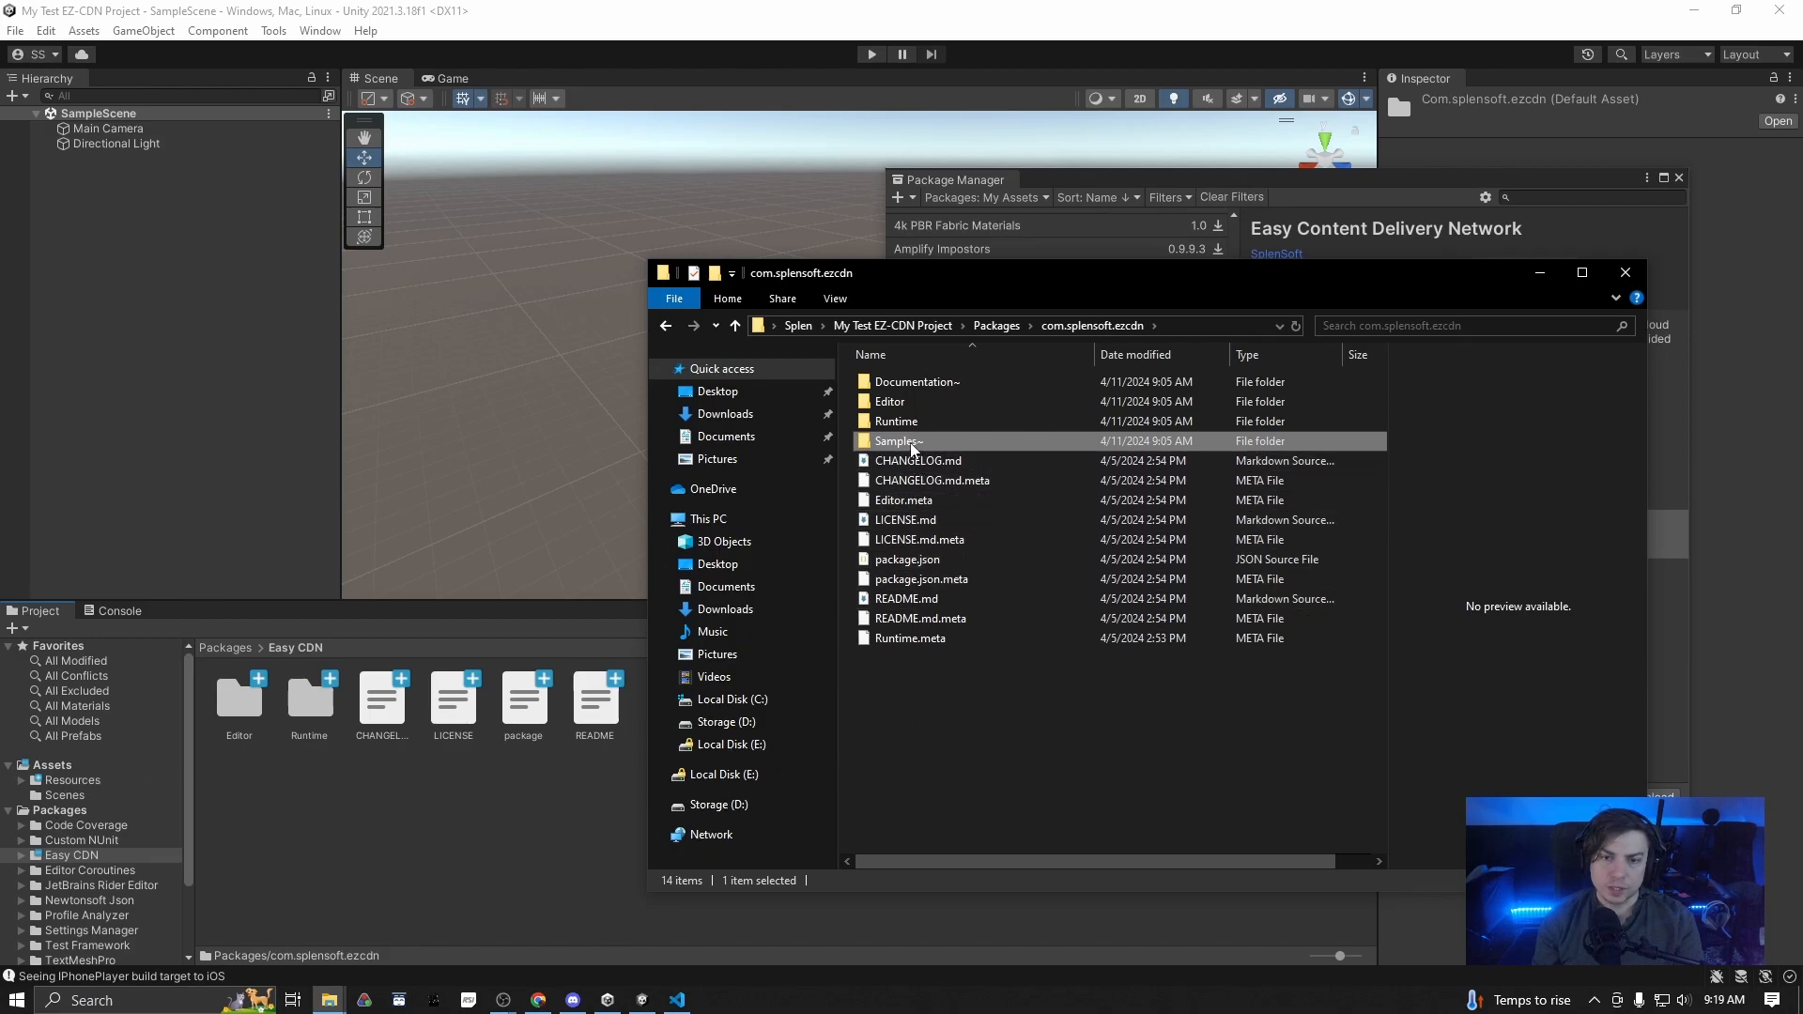
pyautogui.rightClick(913, 447)
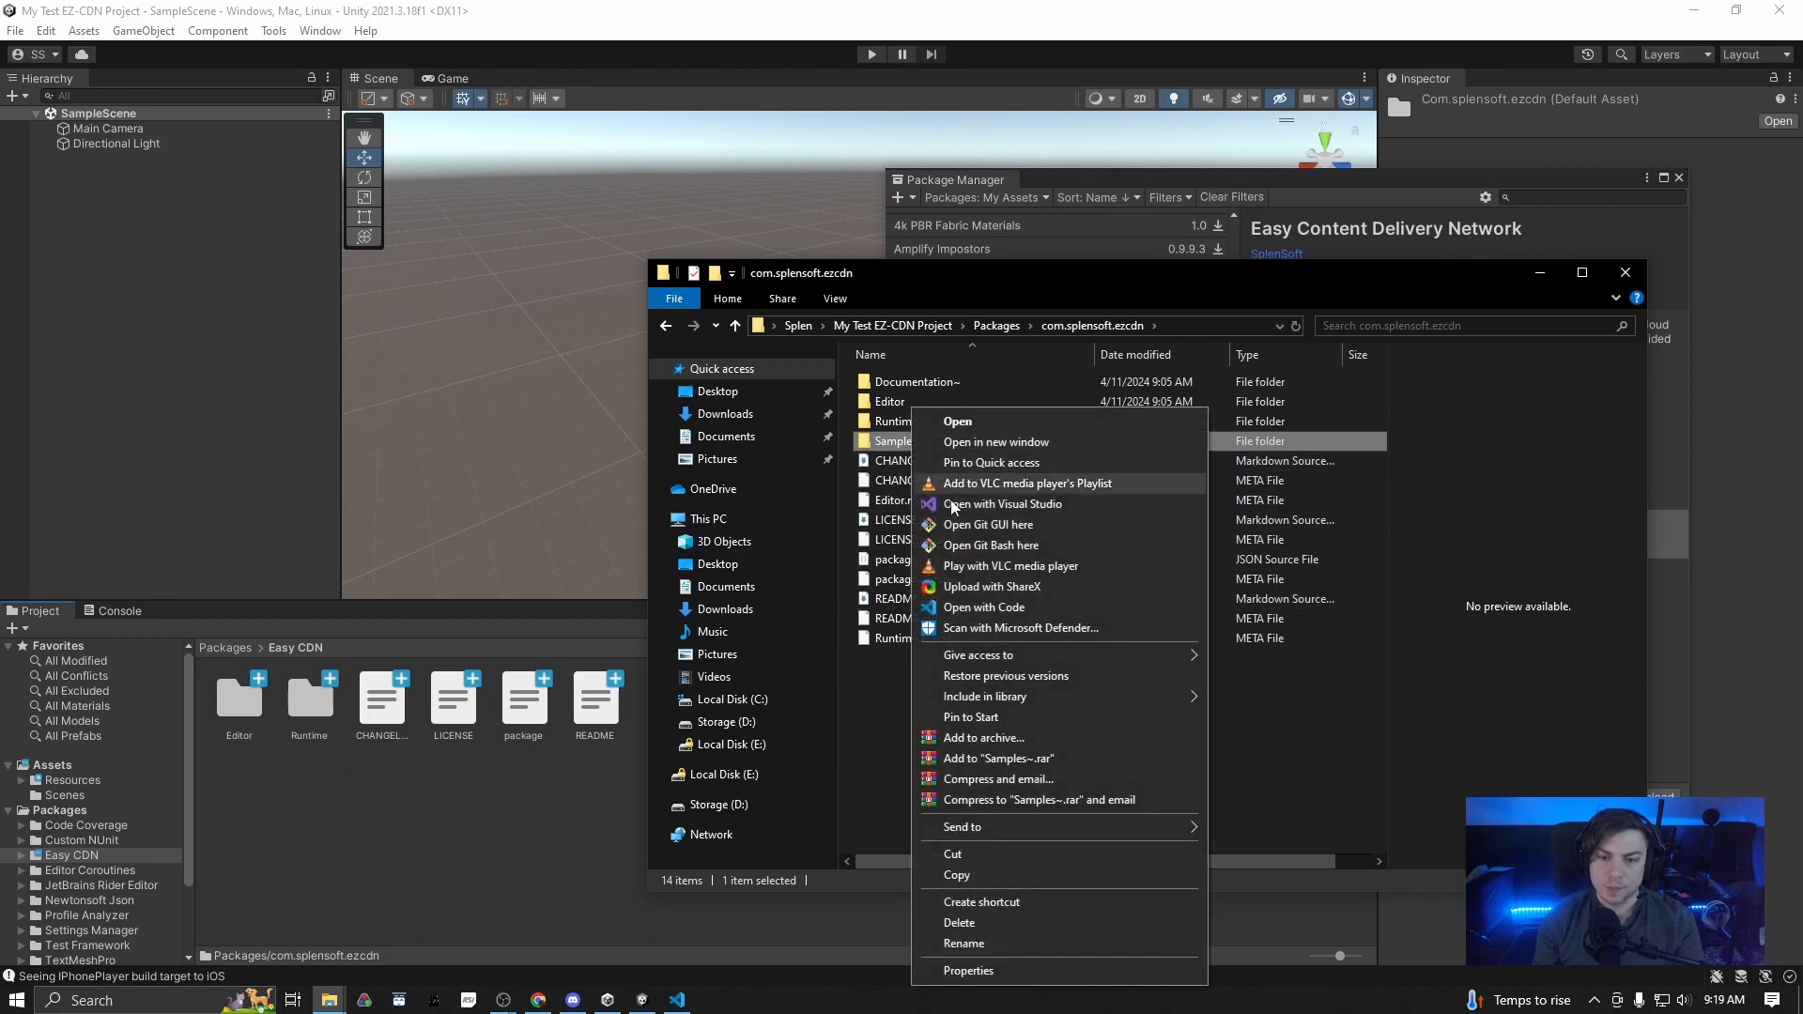
pyautogui.click(971, 875)
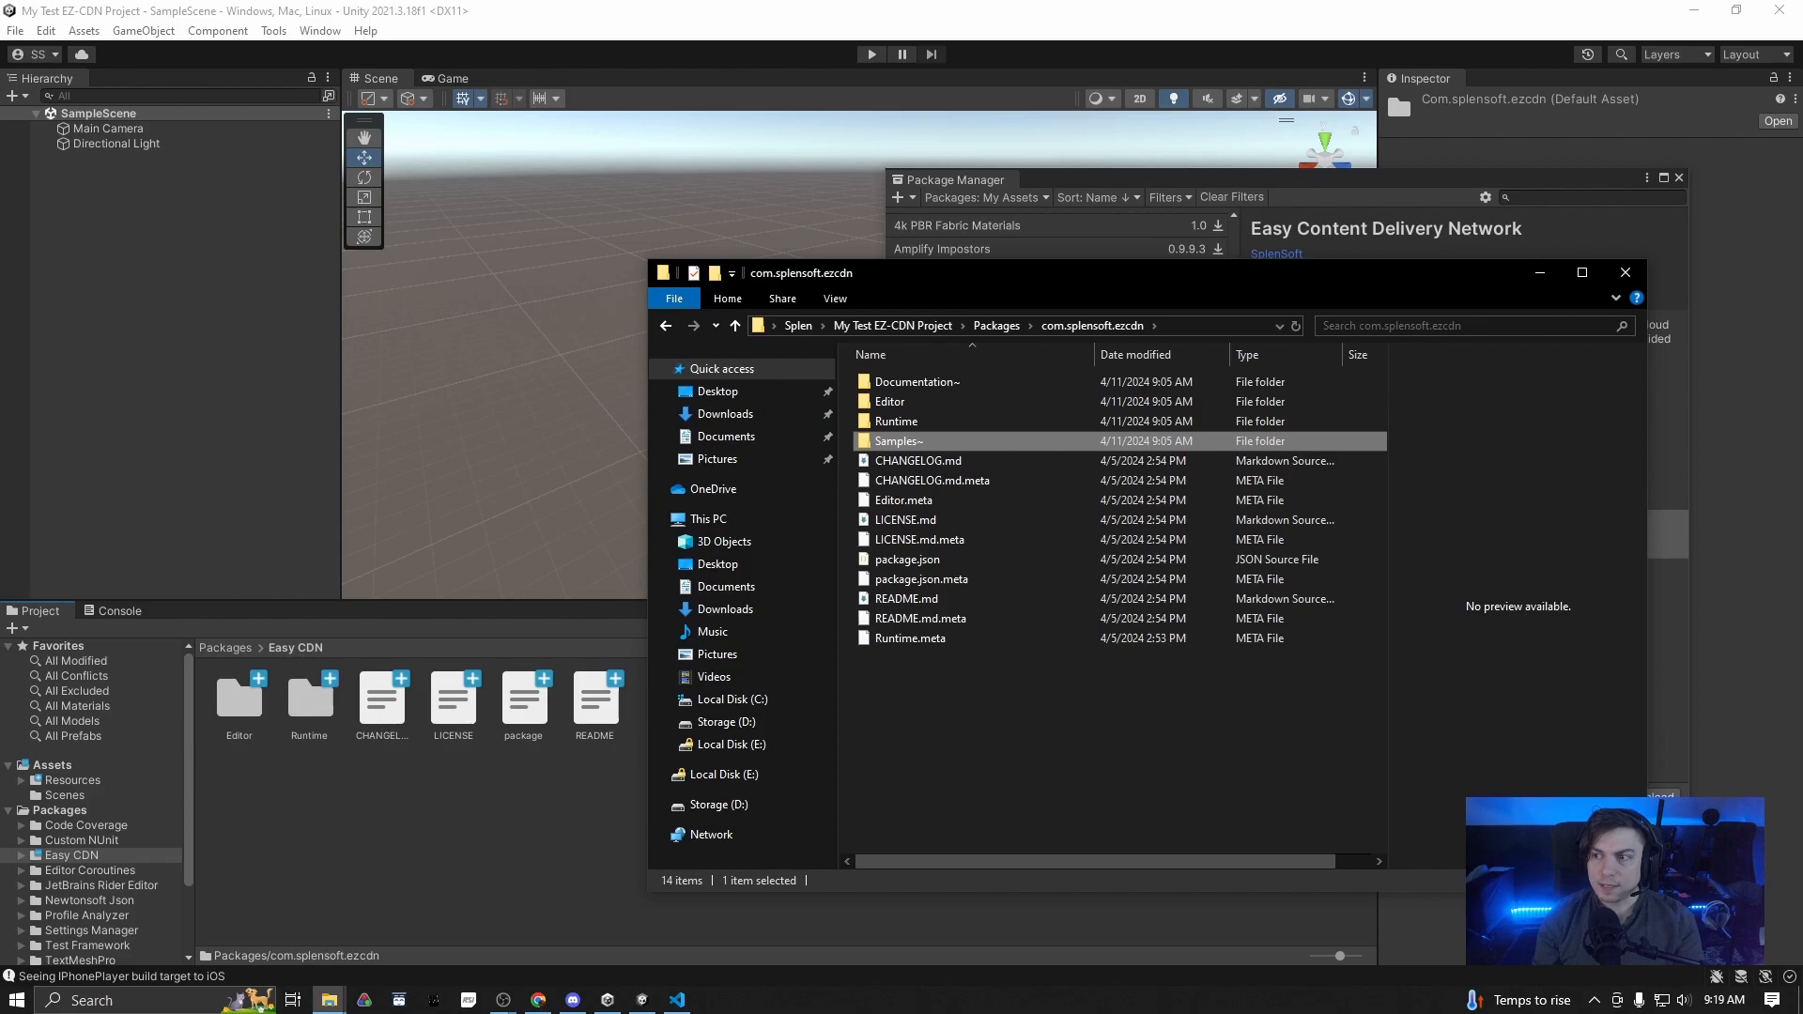
# Paste the copied Samples~ folder into the My Test EZ-CDN Project's Assets folder in File Explorer
pyautogui.moveTo(1802, 287); pyautogui.dragTo(624, 291)
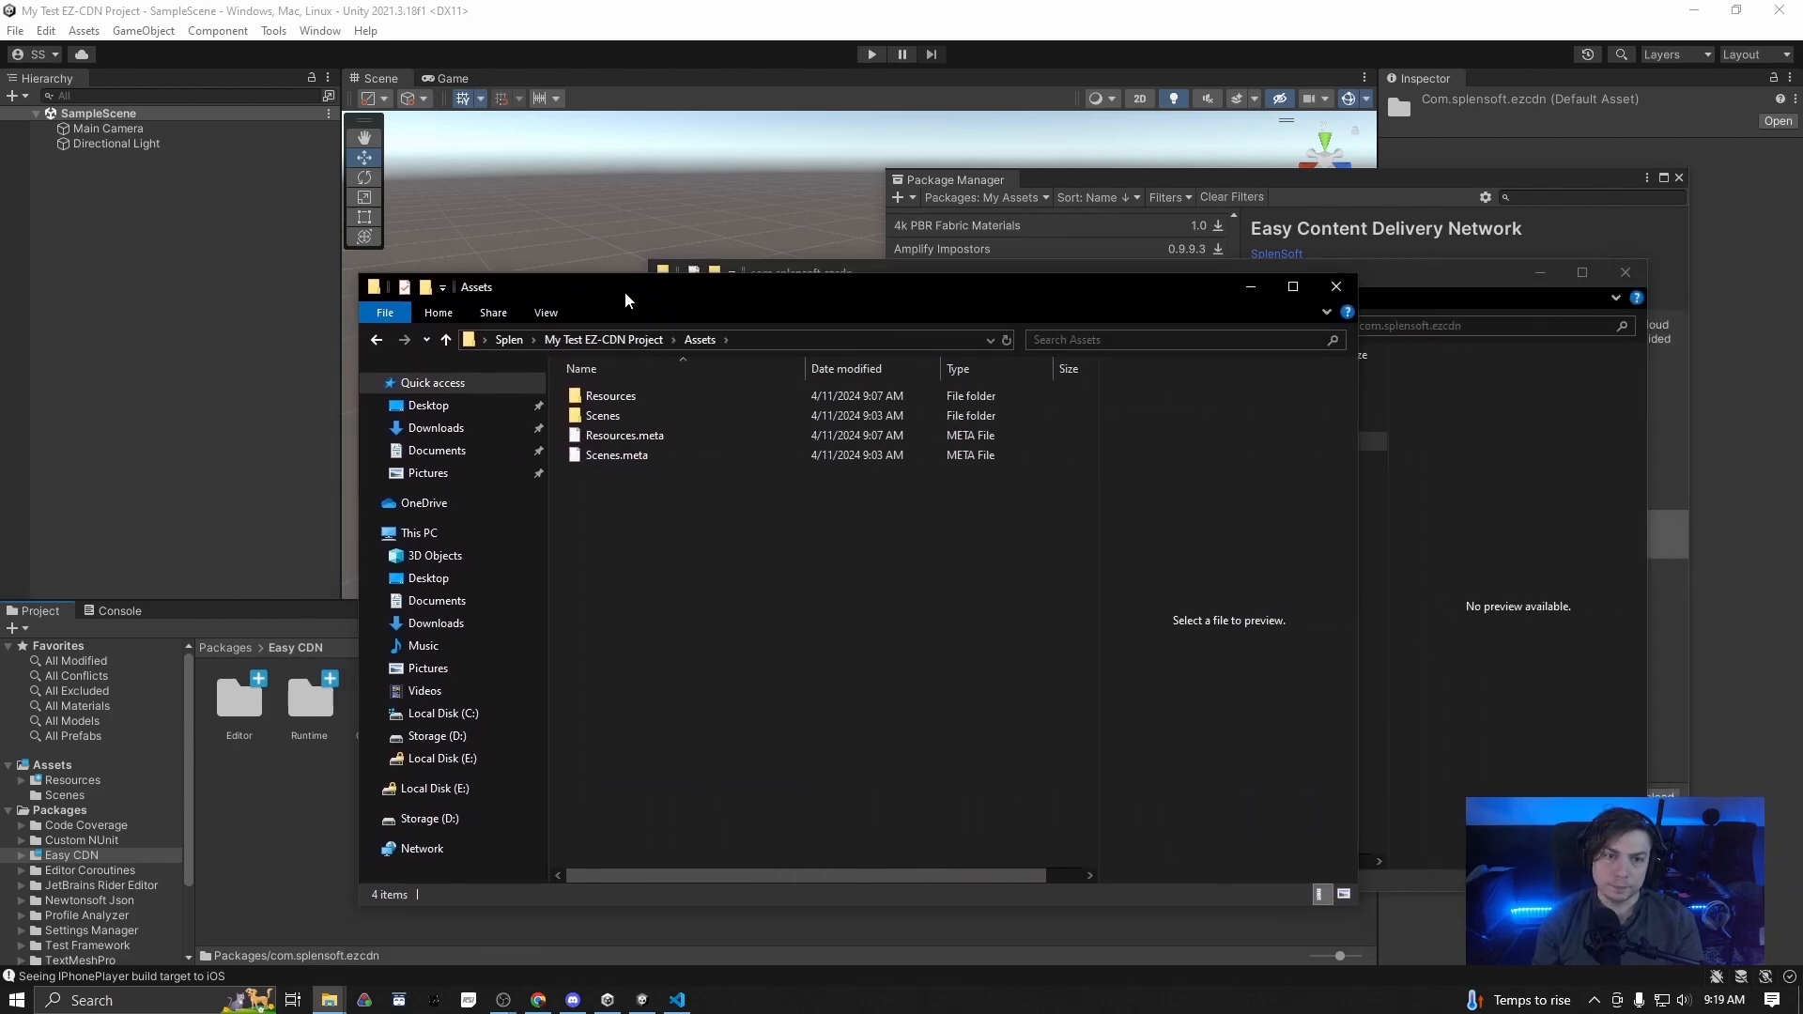
pyautogui.rightClick(613, 515)
pyautogui.click(659, 644)
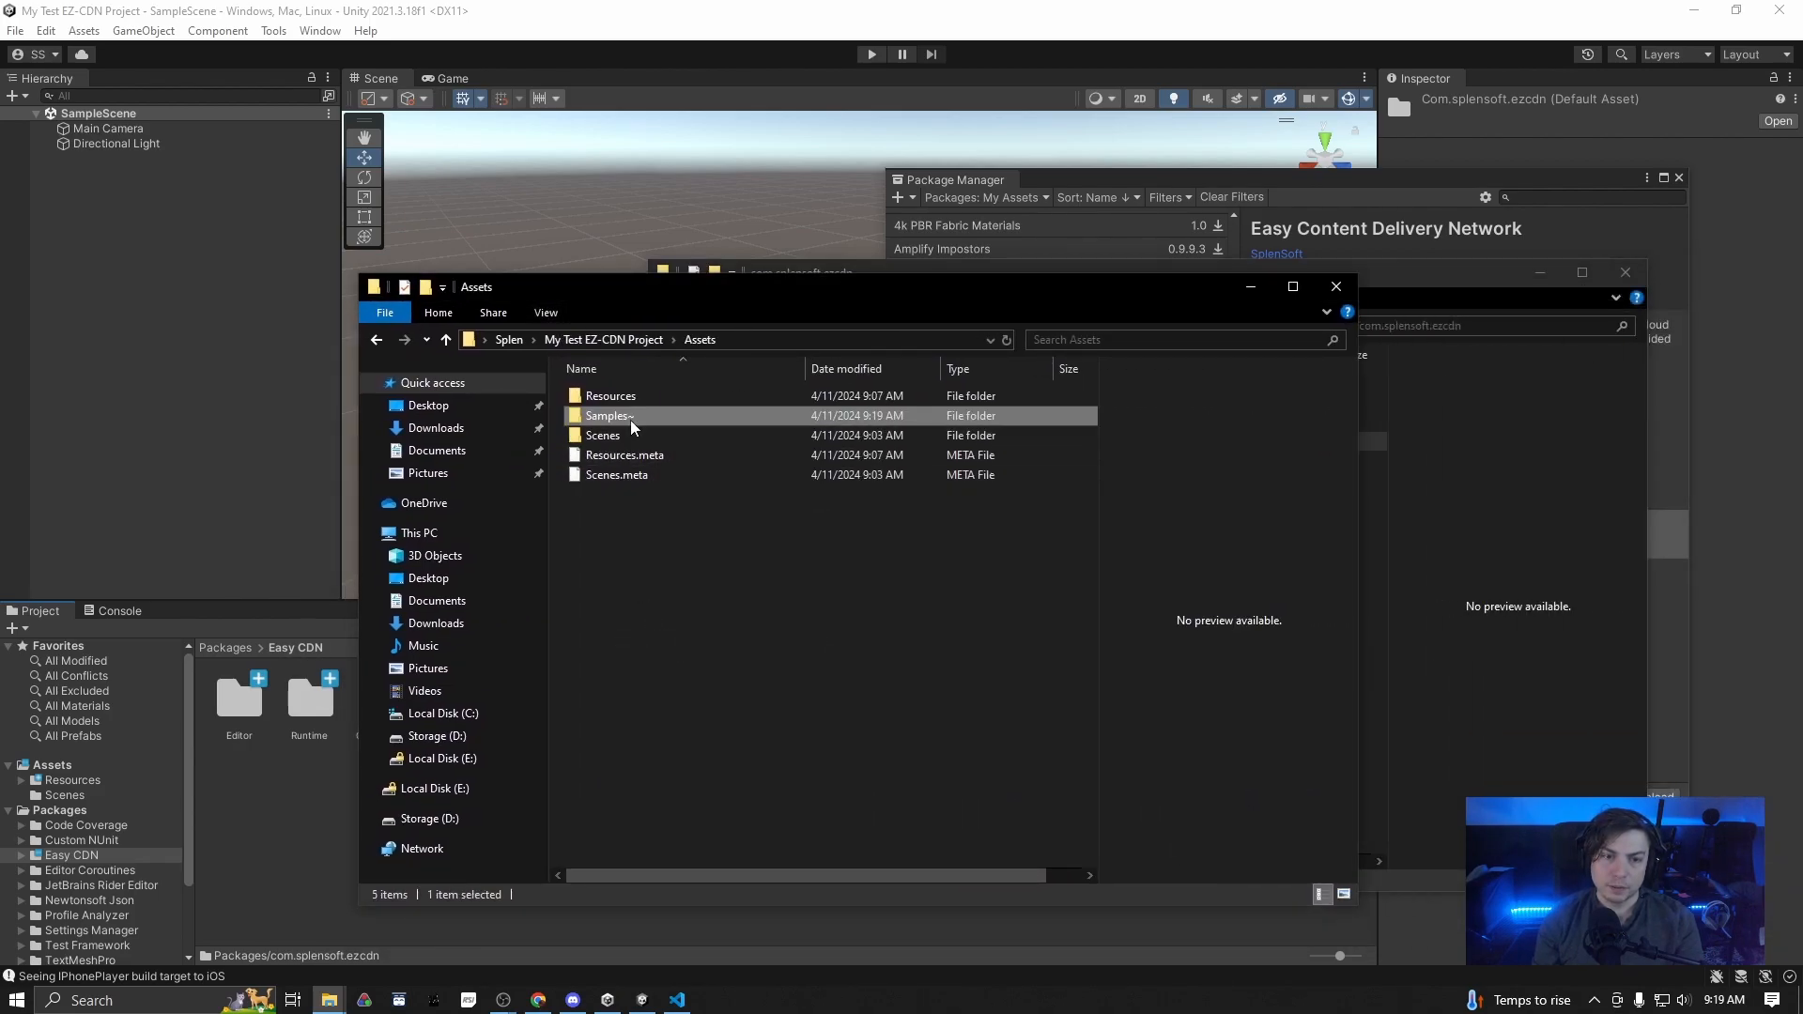
# Rename the pasted Samples~ folder in Assets to Samples so that Unity imports it
pyautogui.rightClick(629, 415)
pyautogui.click(682, 943)
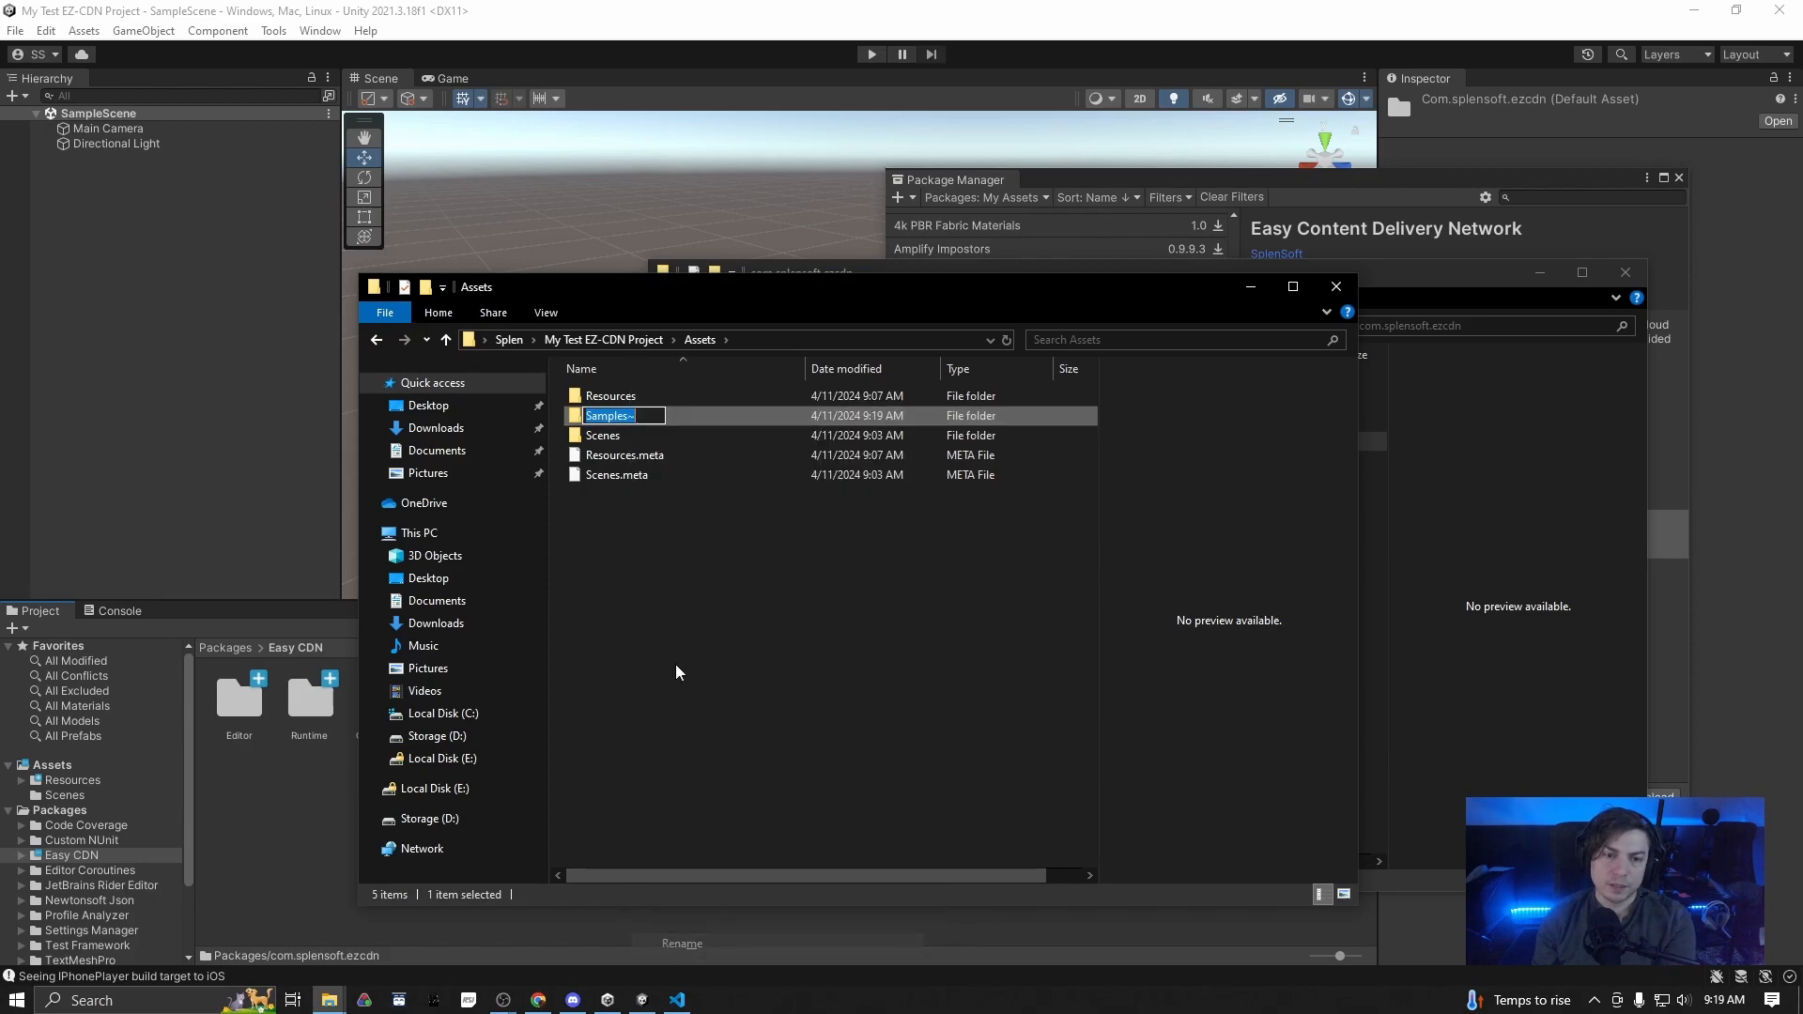
pyautogui.click(656, 416)
pyautogui.press('BackSpace')
pyautogui.press('Return')
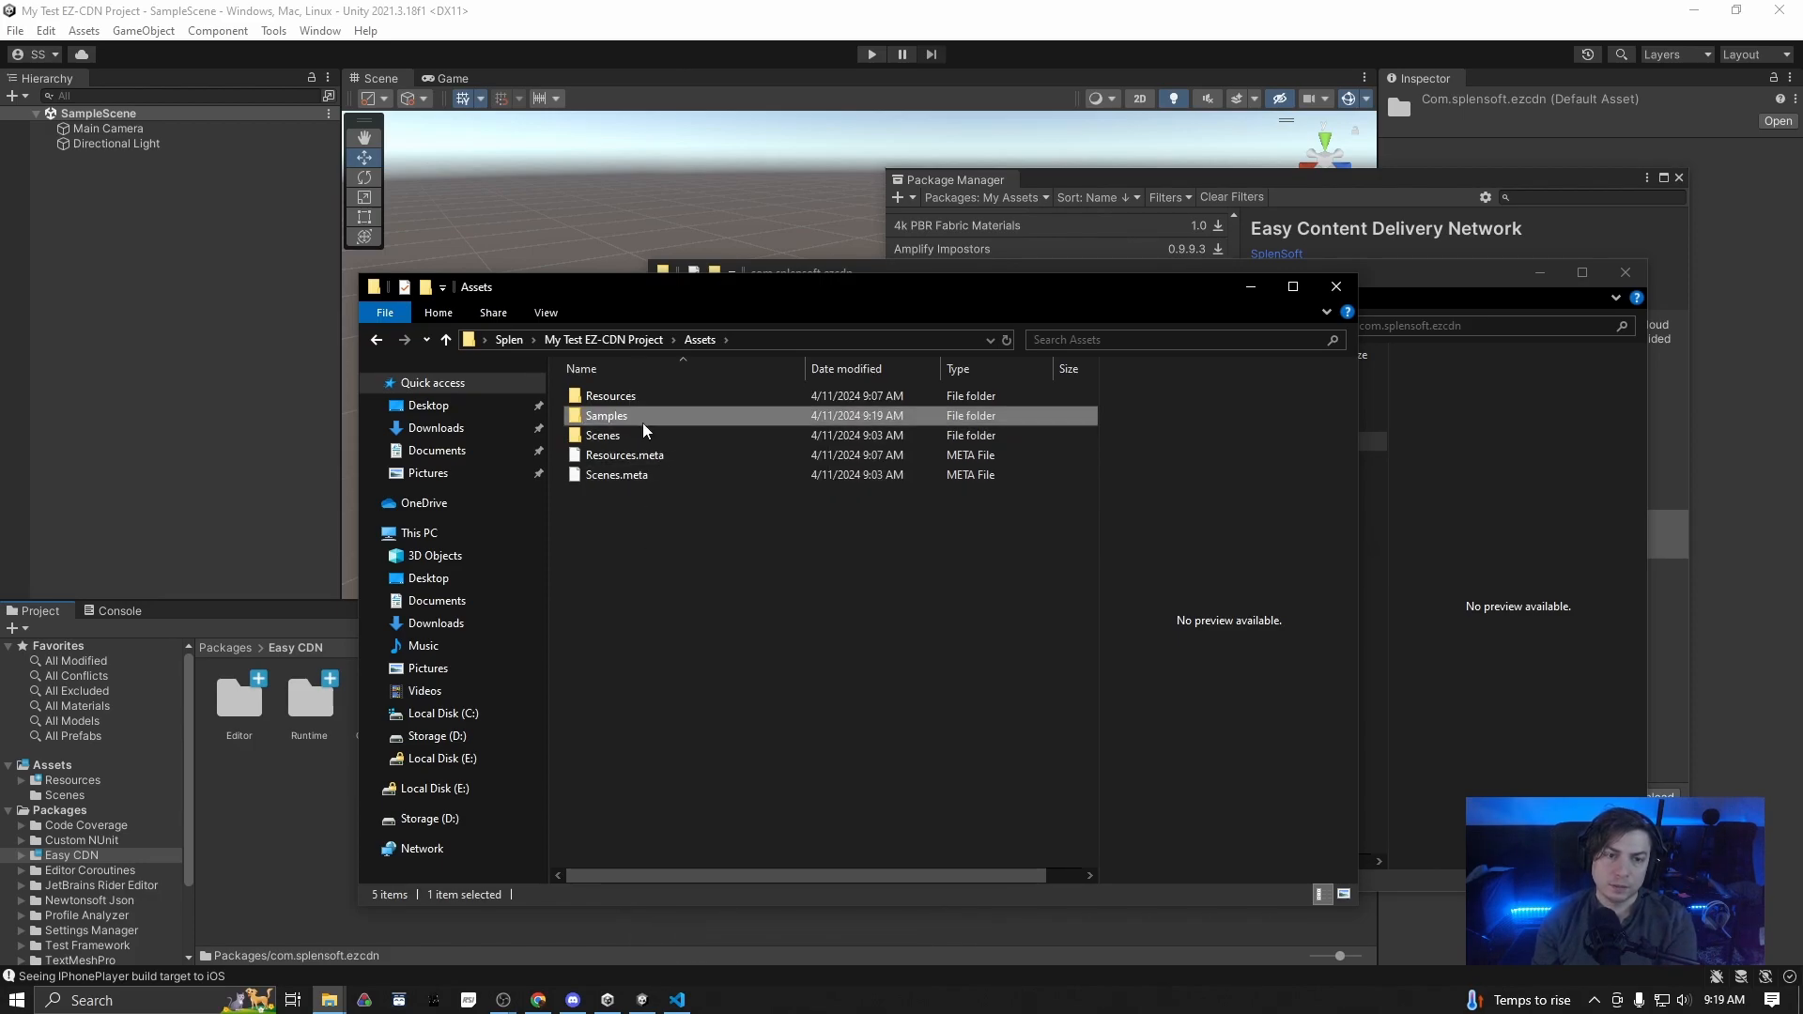
# Switch back to Unity, open EZ-CDN Sample Scene from Assets/Samples/SampleScene, and close the Package Manager window
pyautogui.click(576, 927)
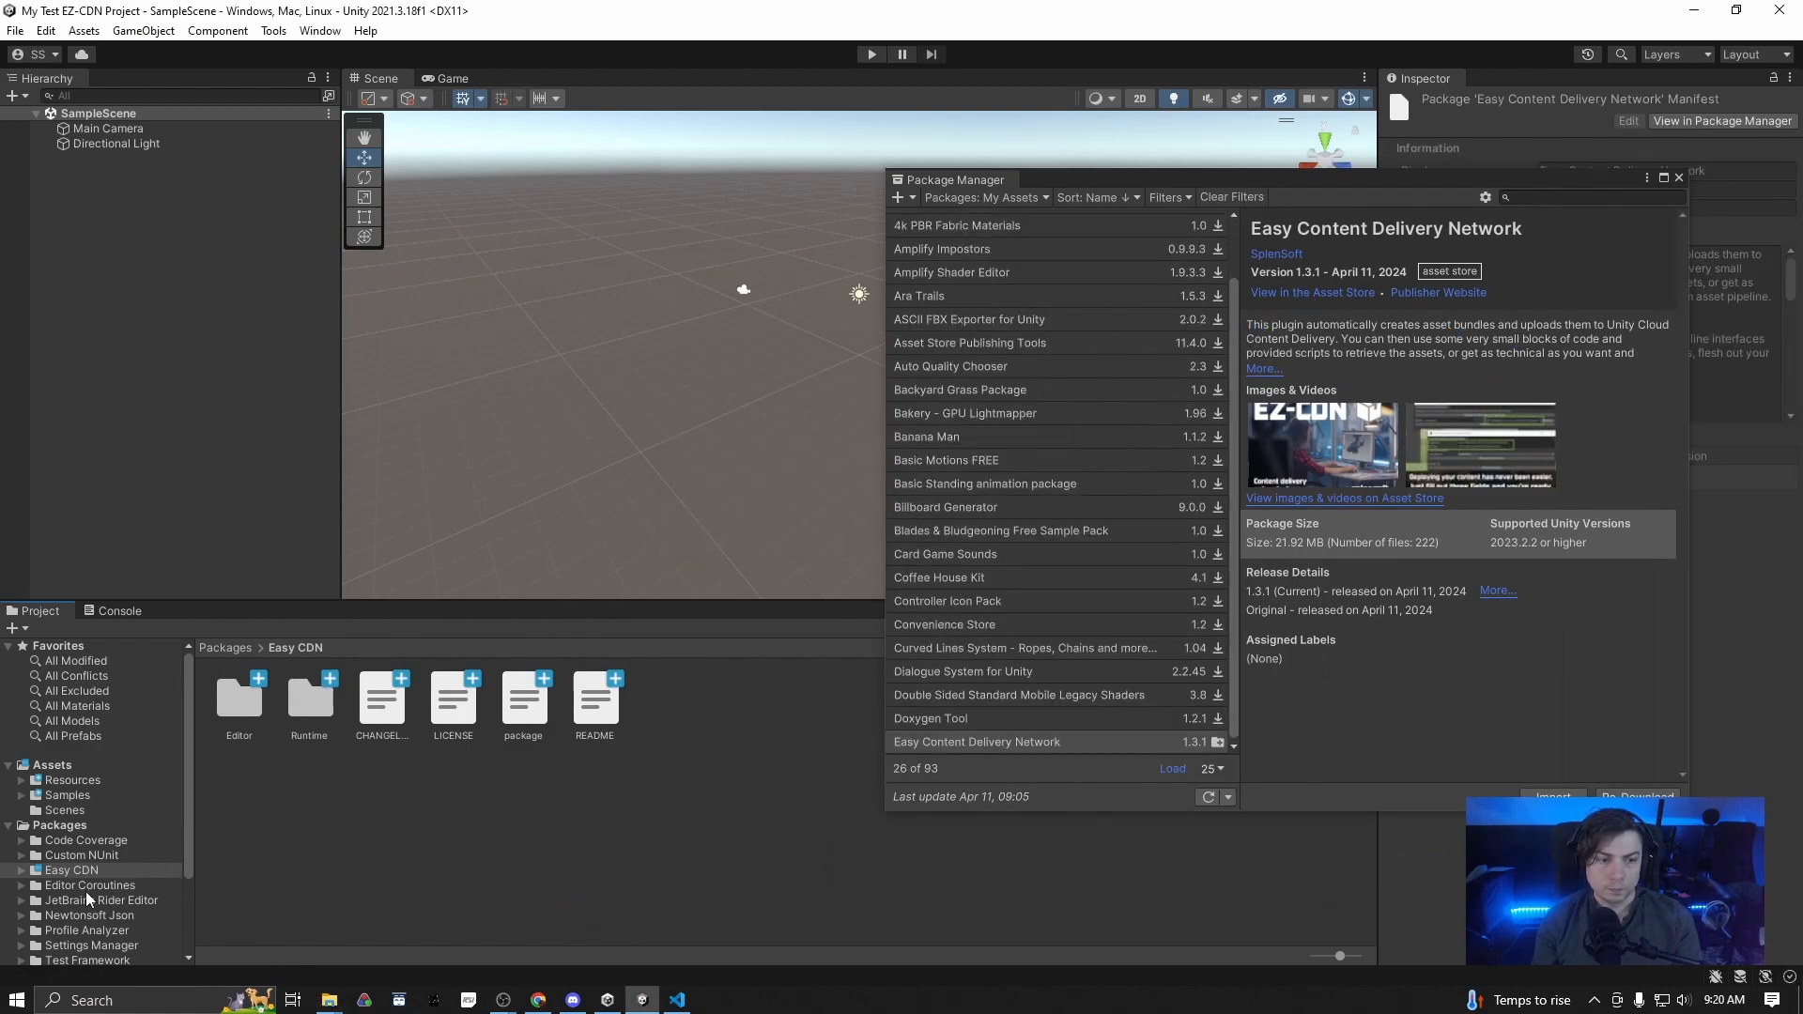
pyautogui.click(70, 795)
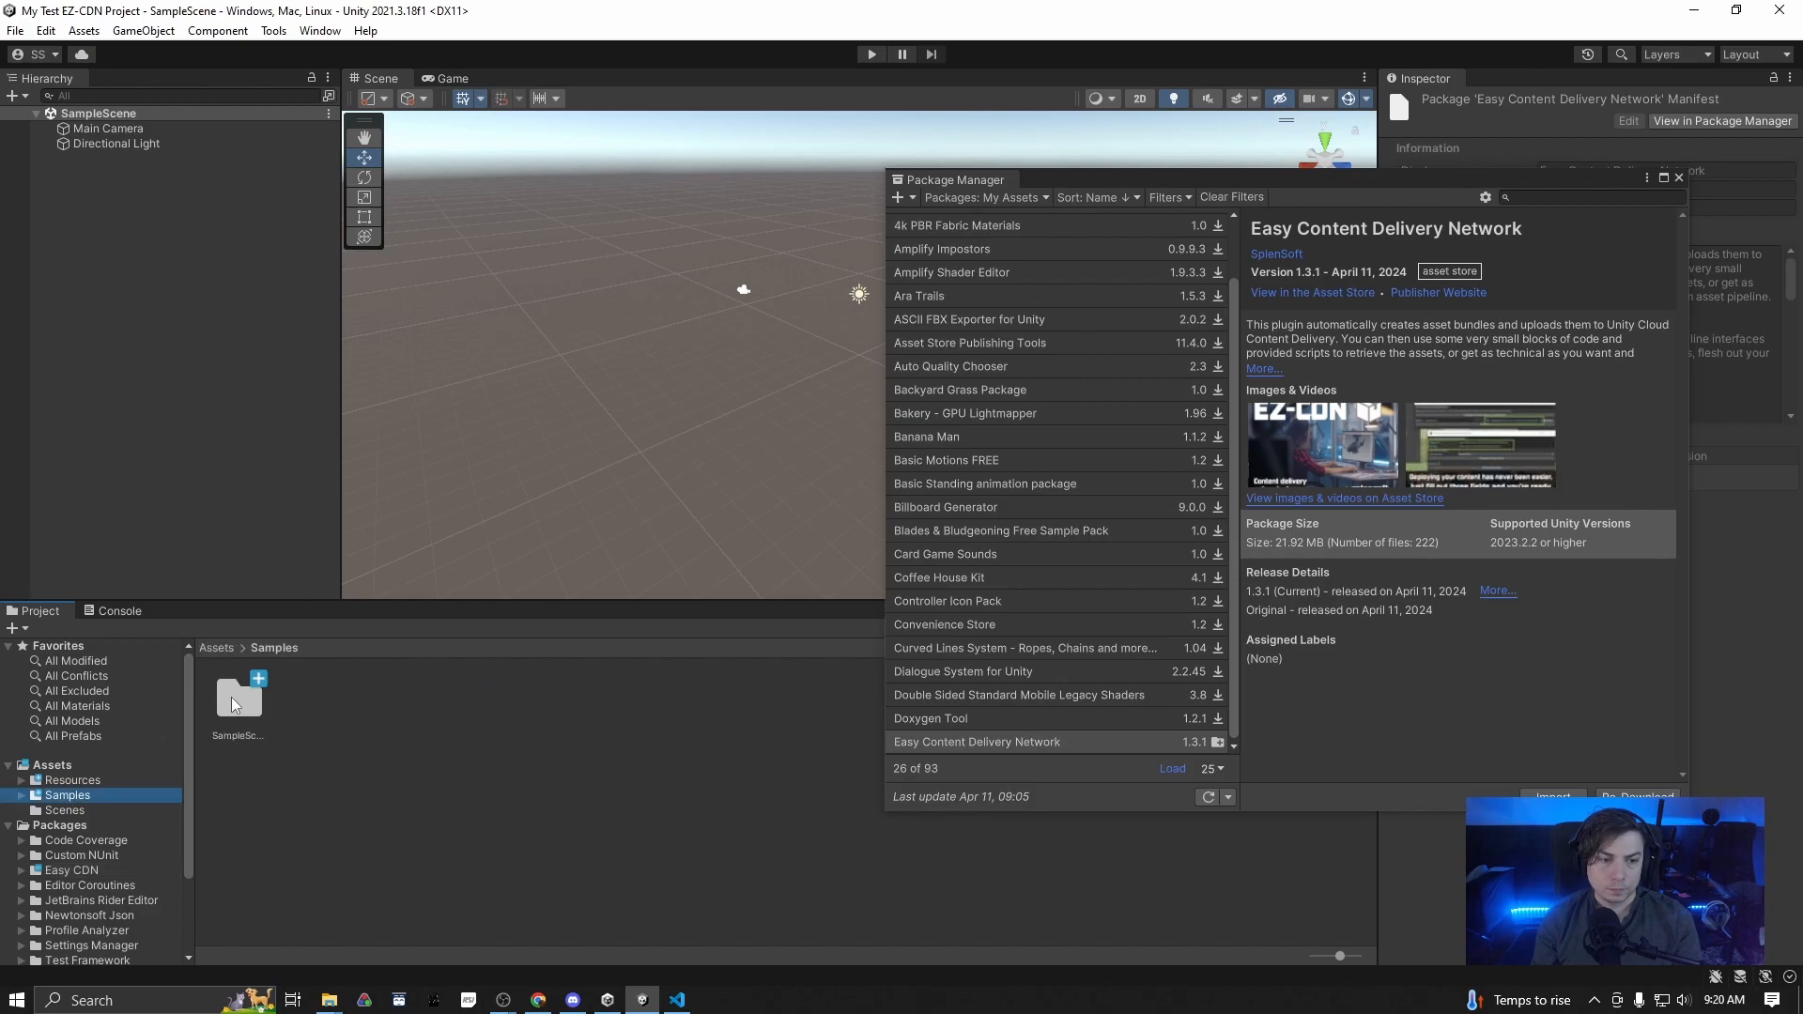
pyautogui.doubleClick(239, 697)
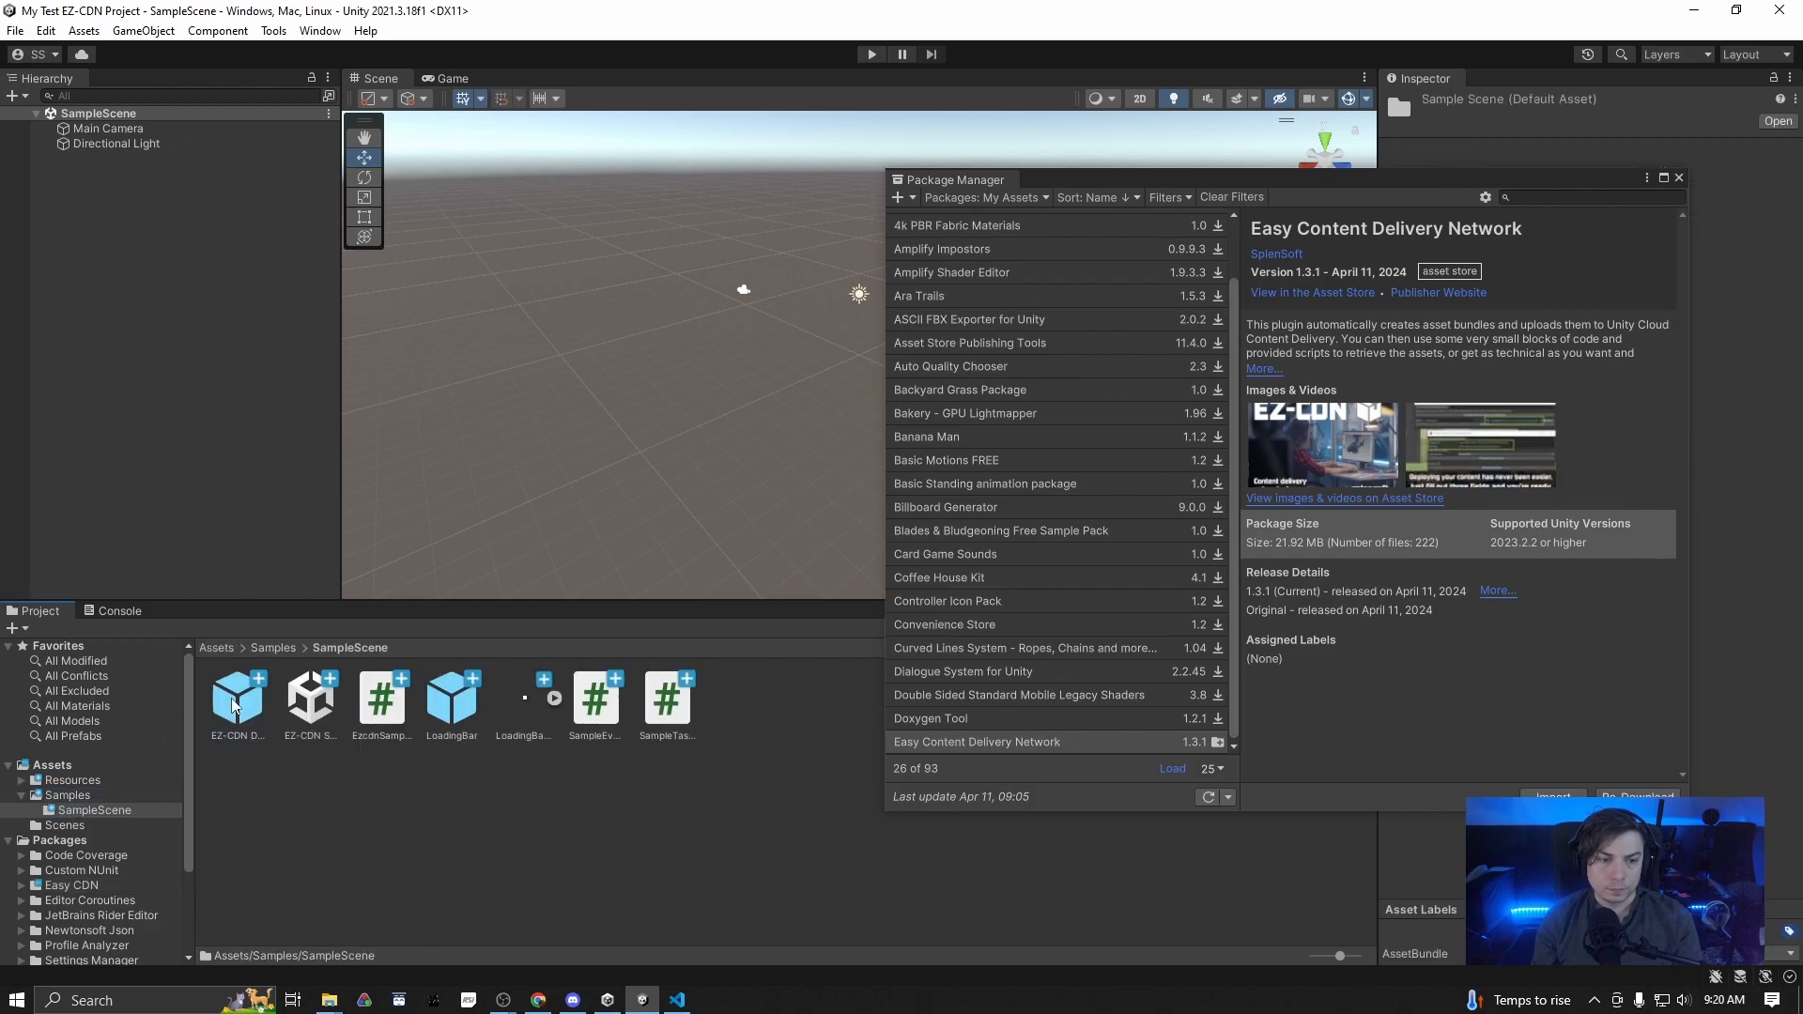
pyautogui.doubleClick(301, 710)
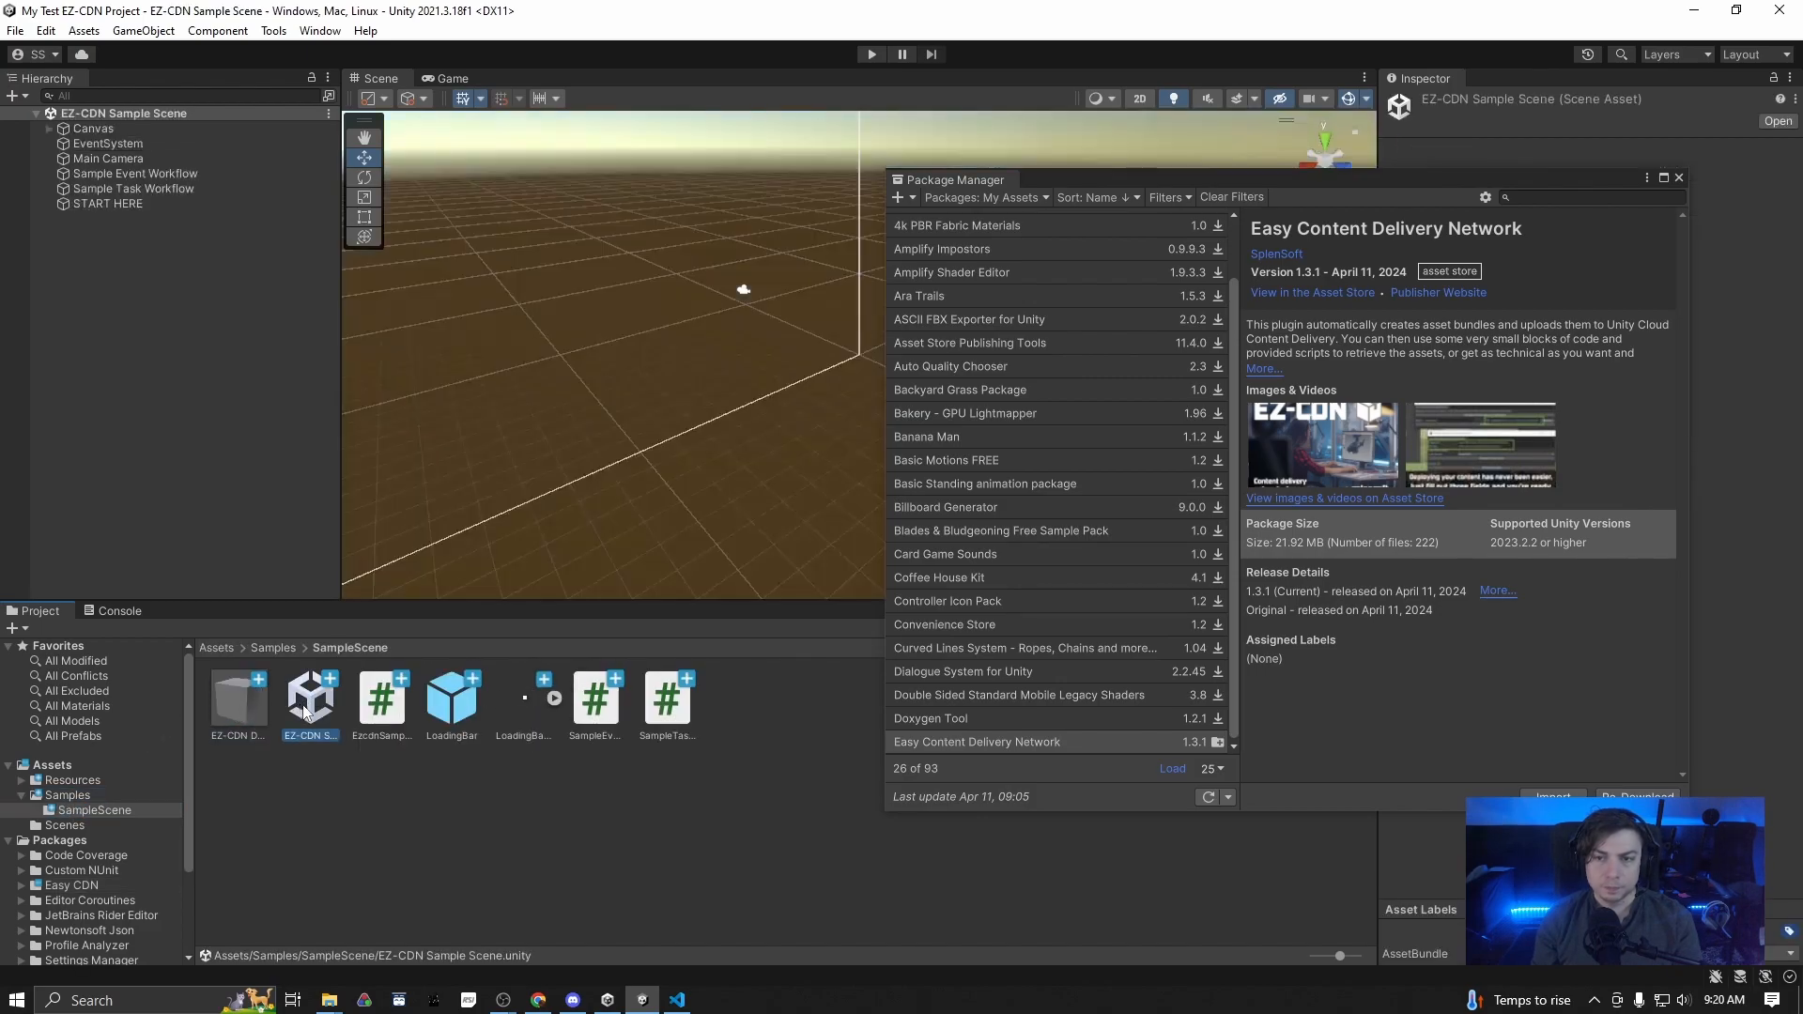
pyautogui.click(1678, 179)
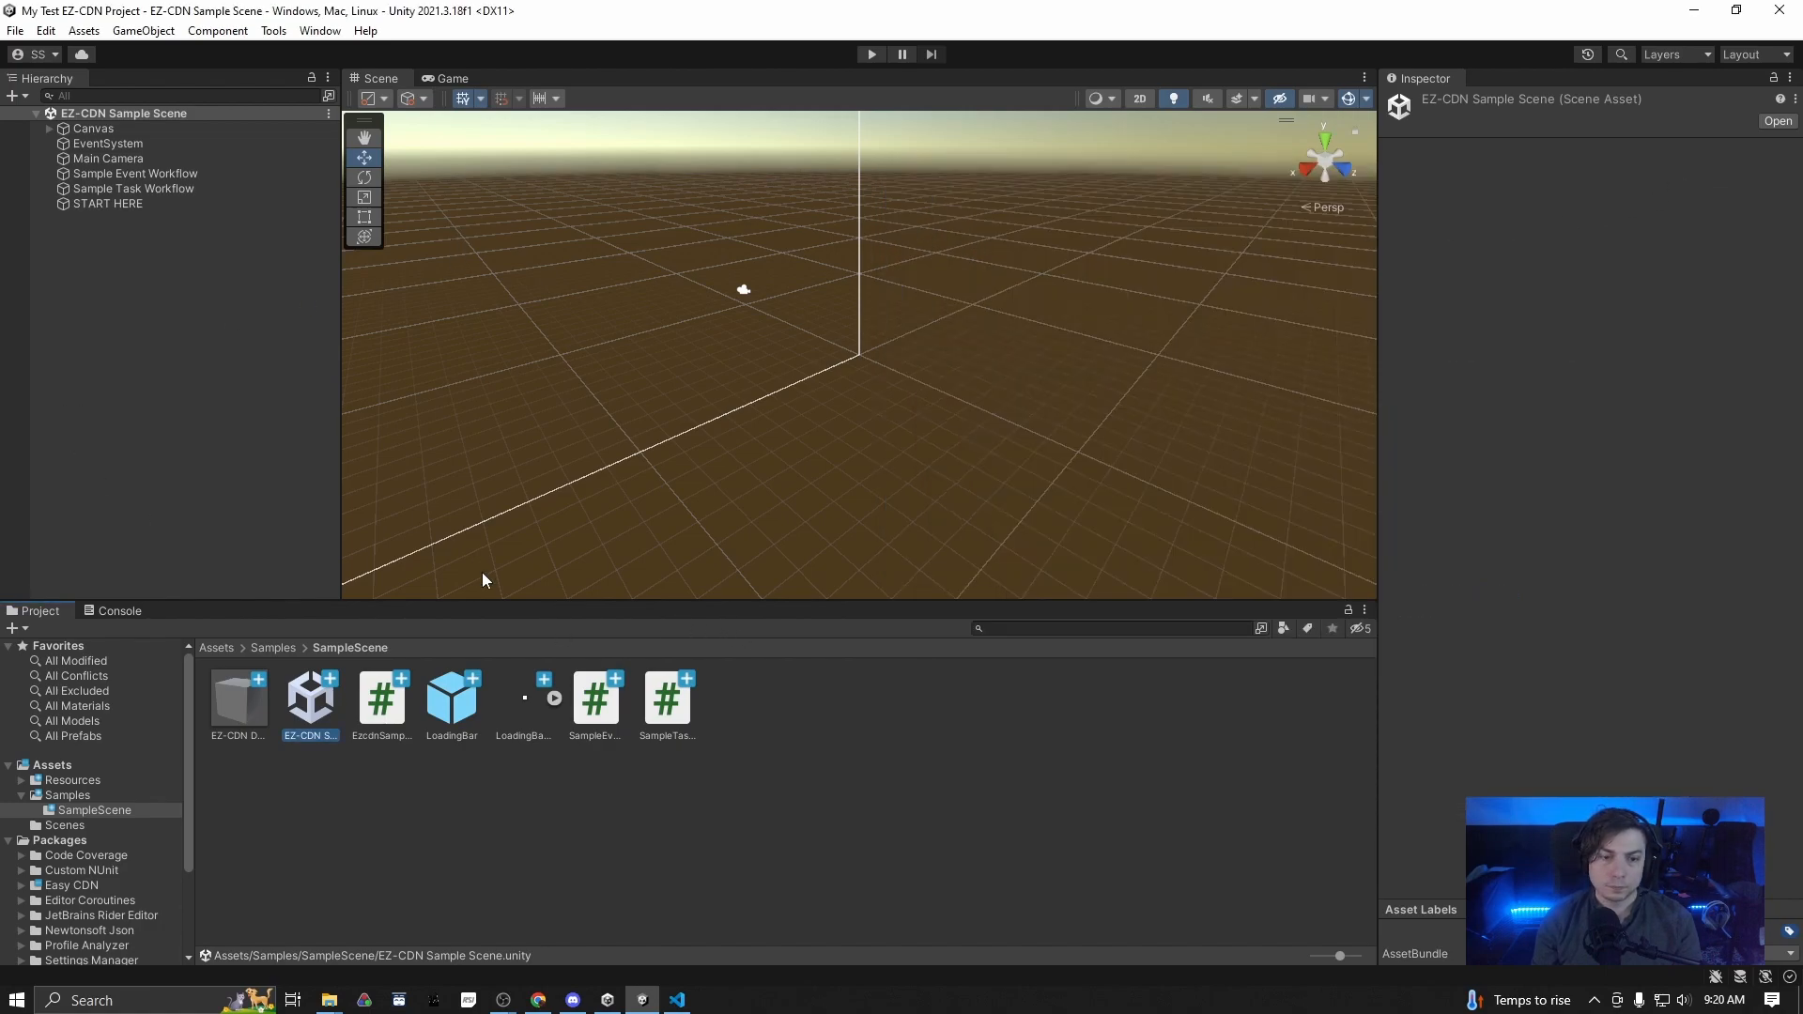
# Run the sample scene using editor assets and spawn one cube with the Tasks workflow and one with the Events workflow
pyautogui.click(873, 56)
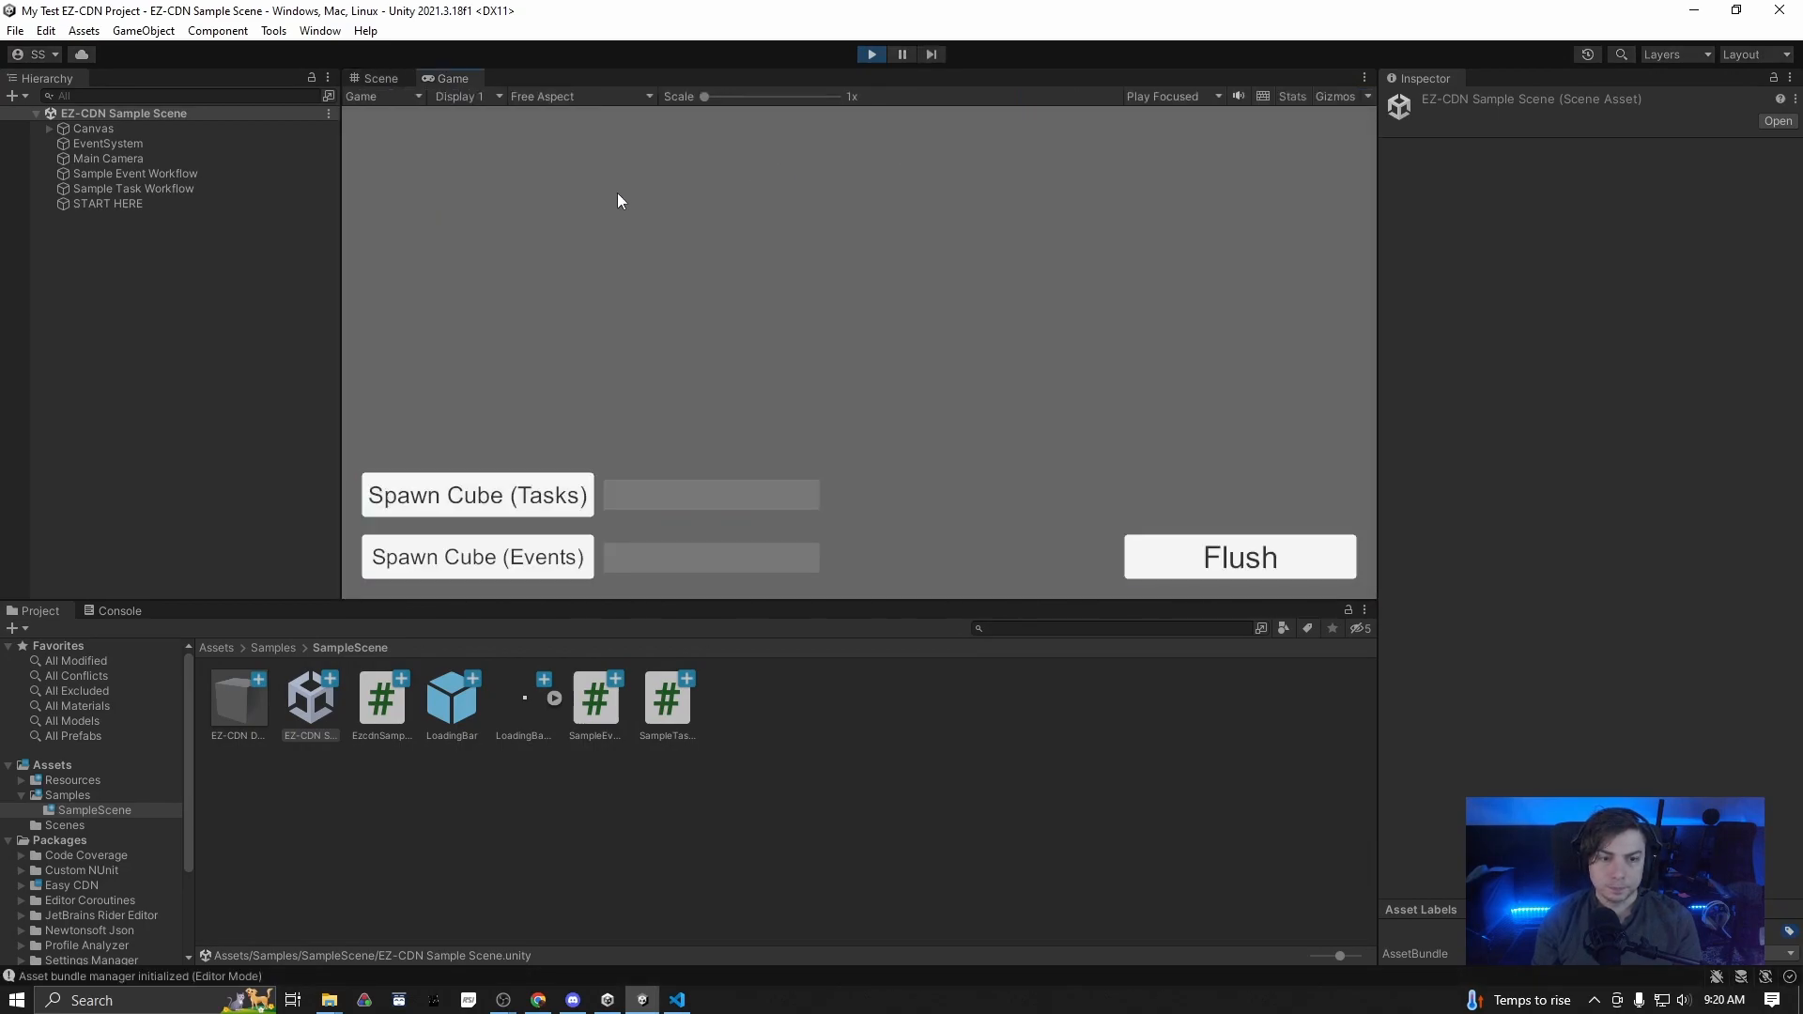
pyautogui.click(535, 502)
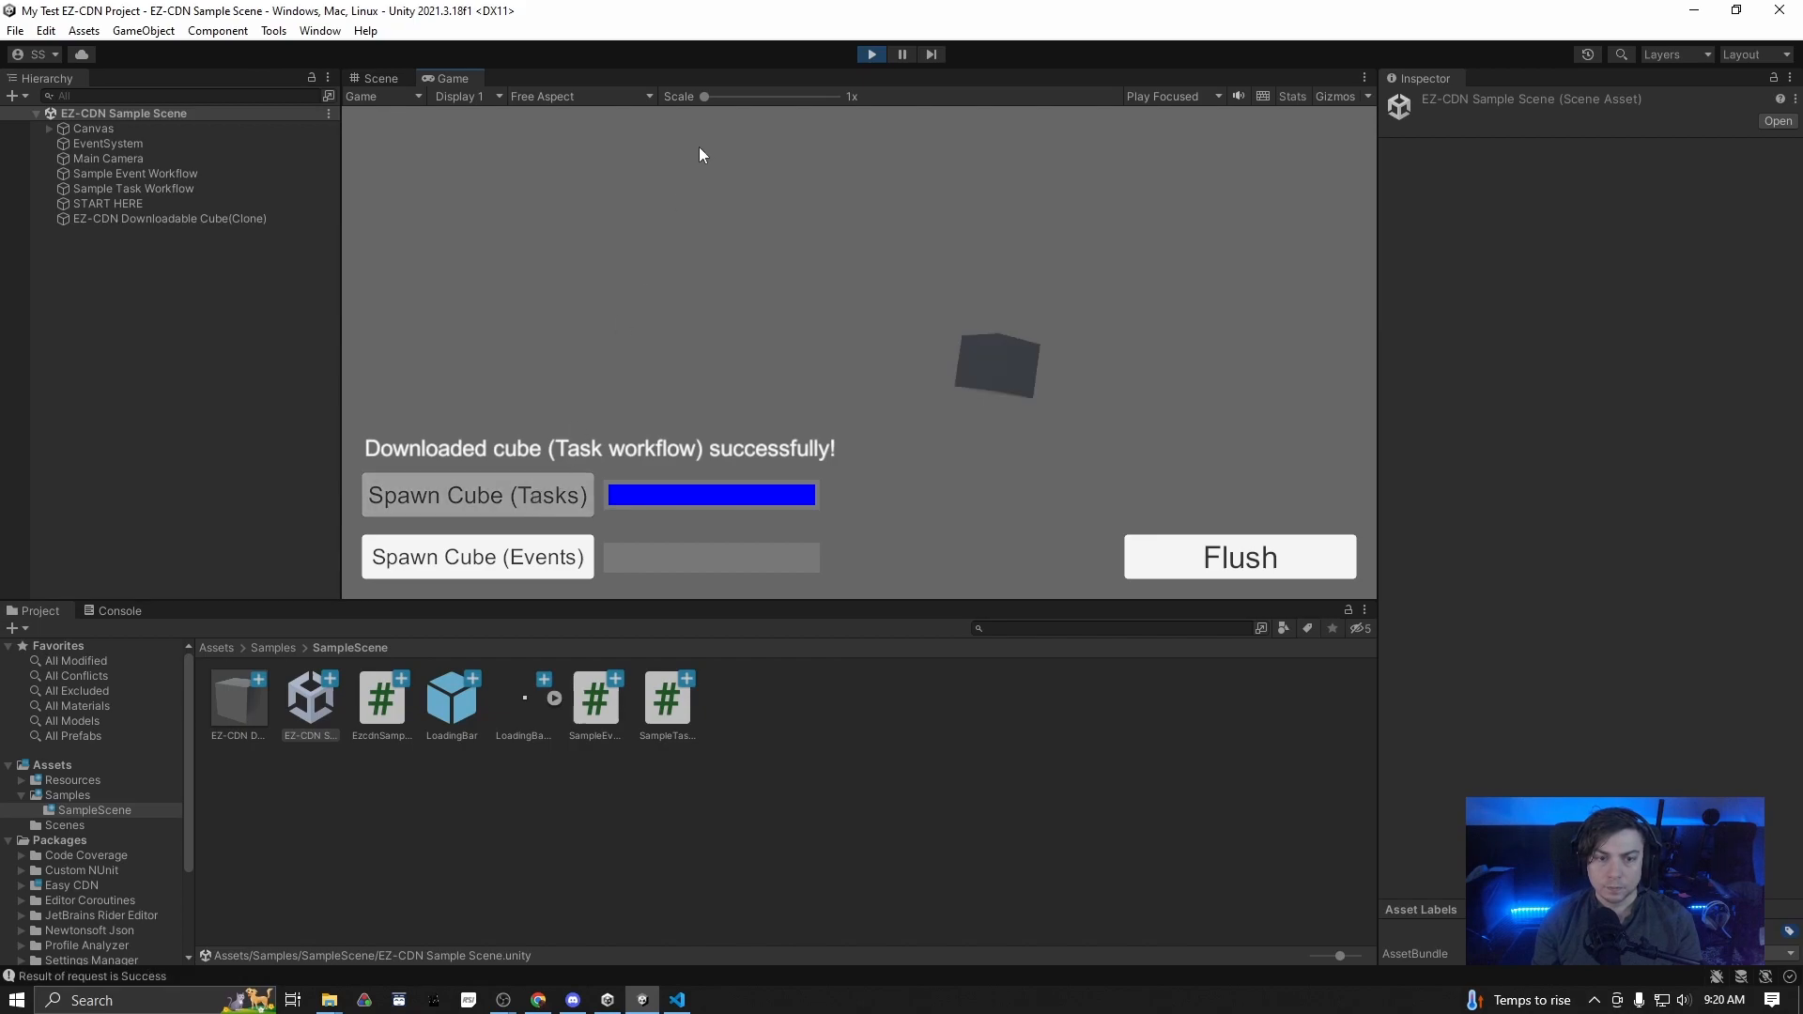
pyautogui.click(474, 566)
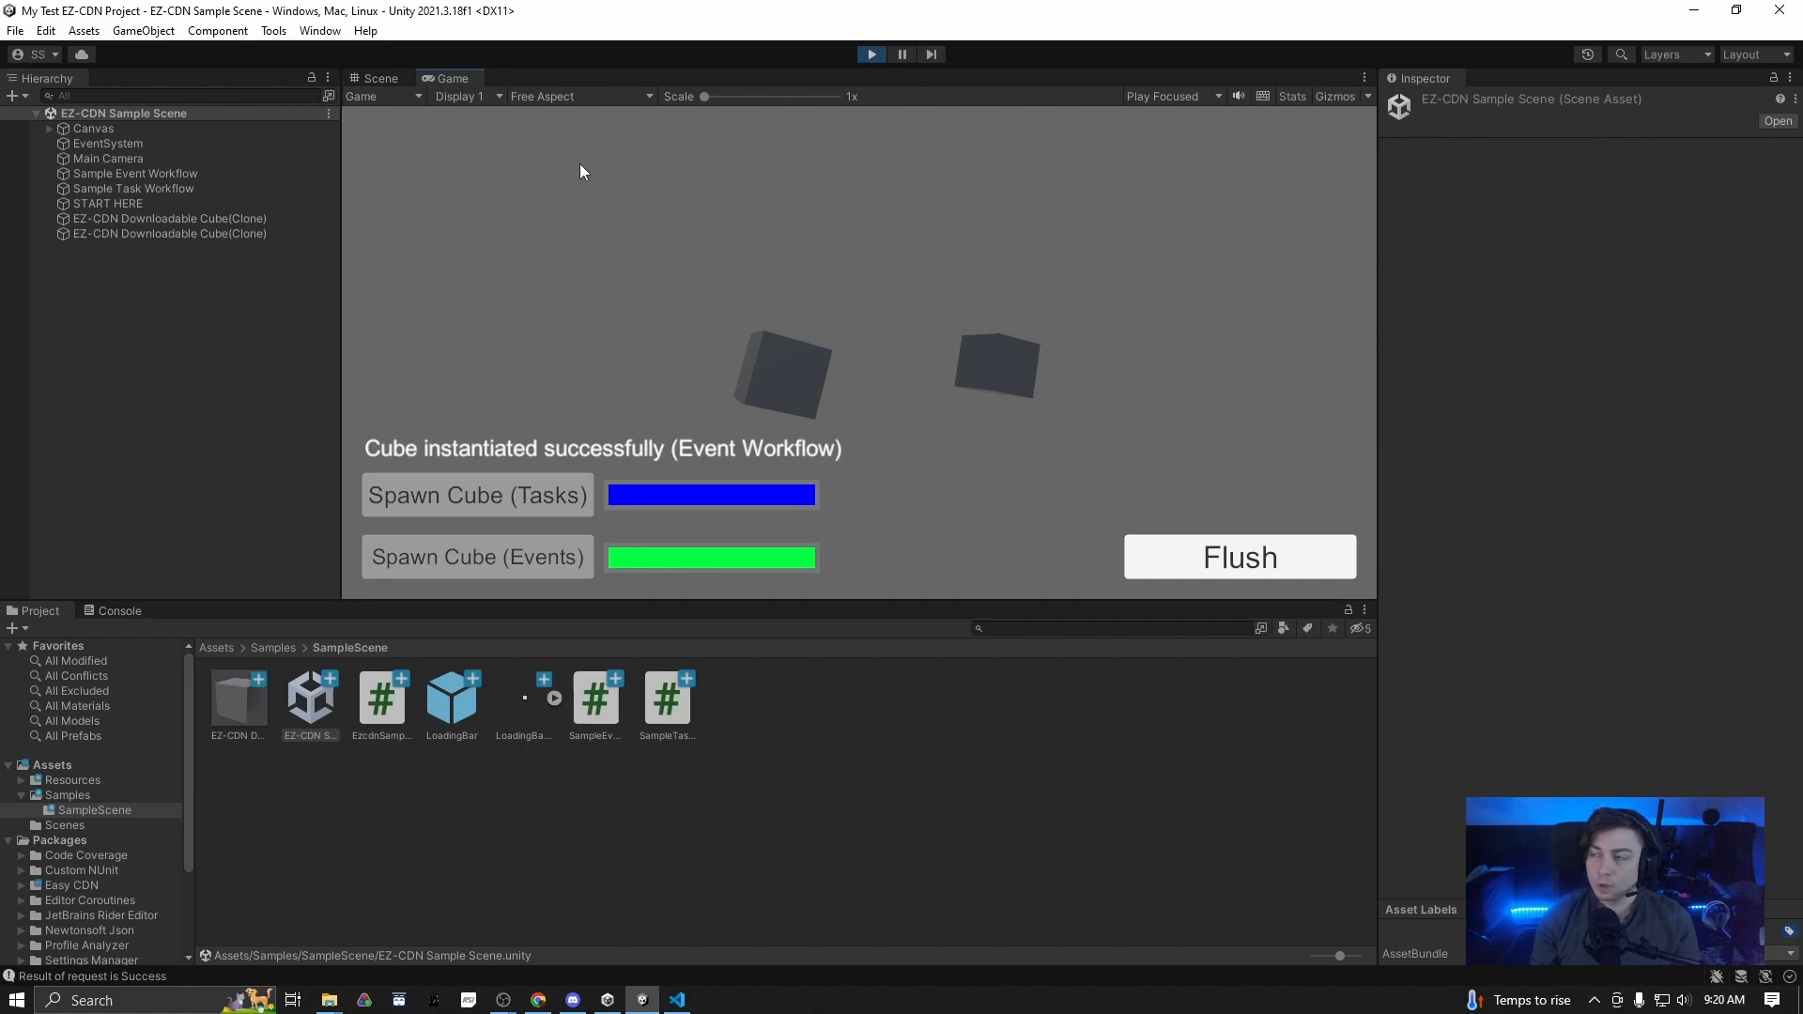
# Stop play mode, open the Easy CDN settings, and turn off Use Editor Assets
pyautogui.click(318, 32)
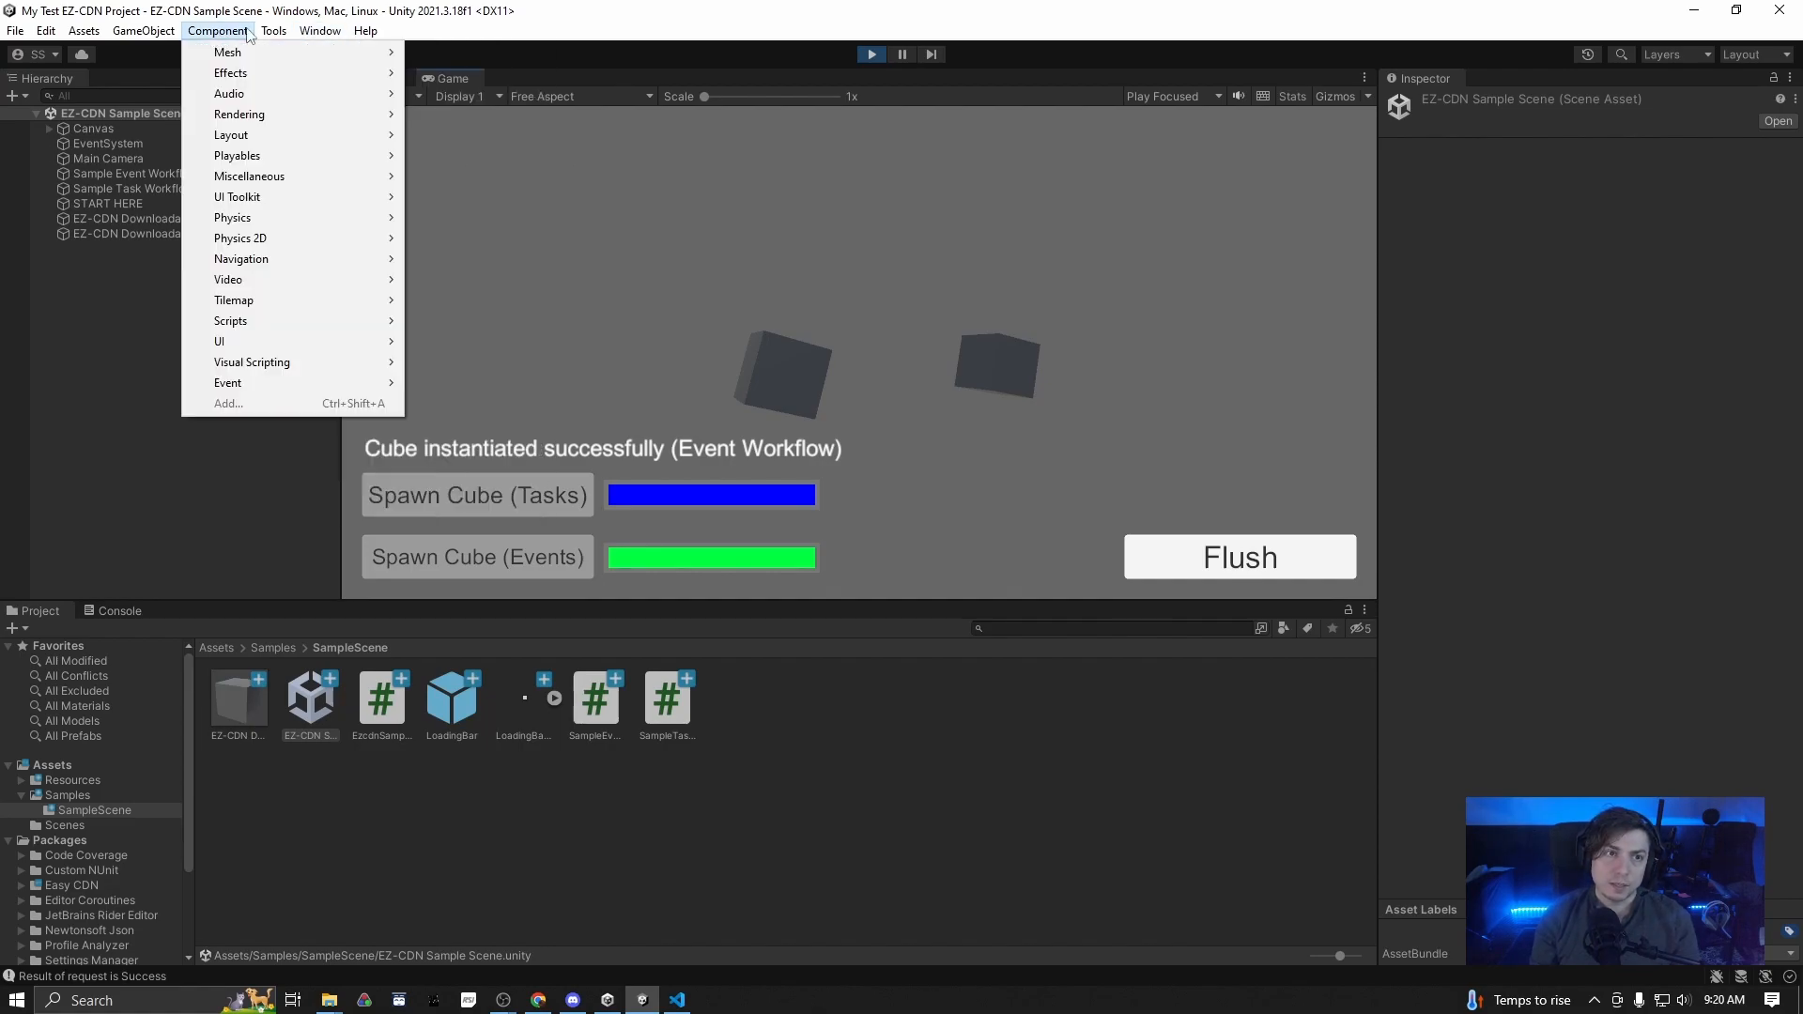
pyautogui.moveTo(310, 53)
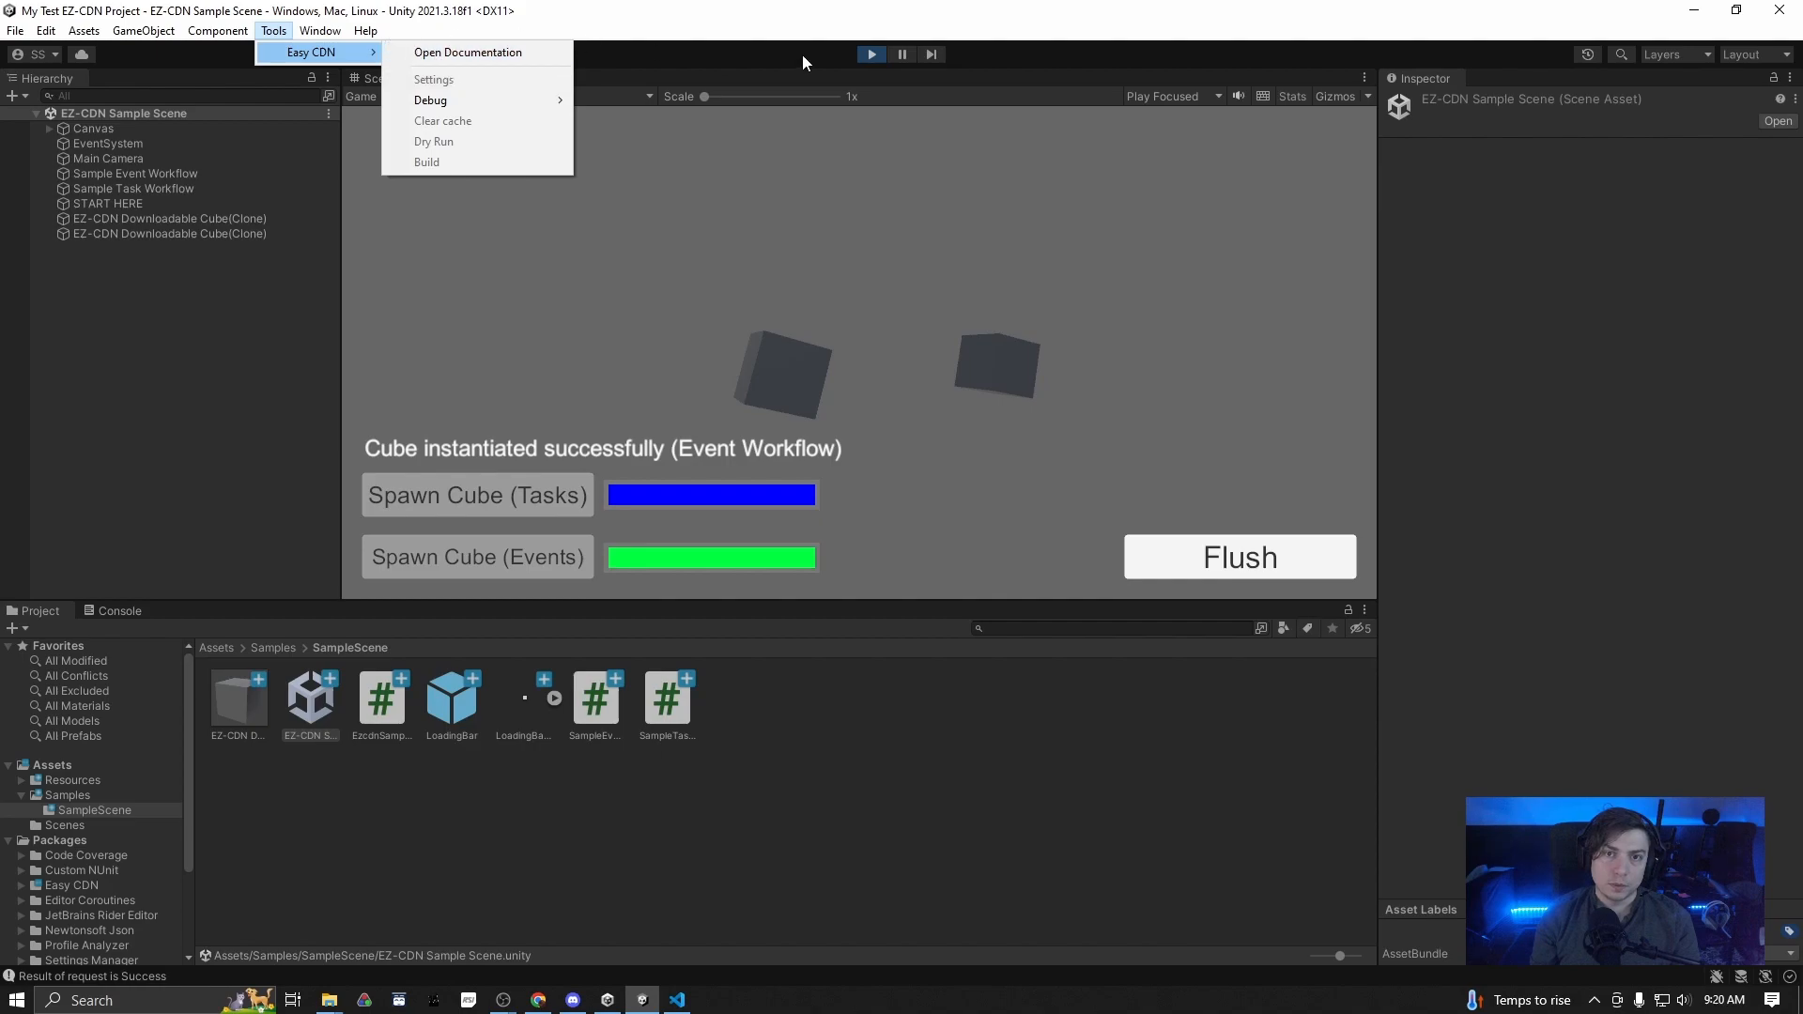
pyautogui.click(872, 57)
pyautogui.click(273, 31)
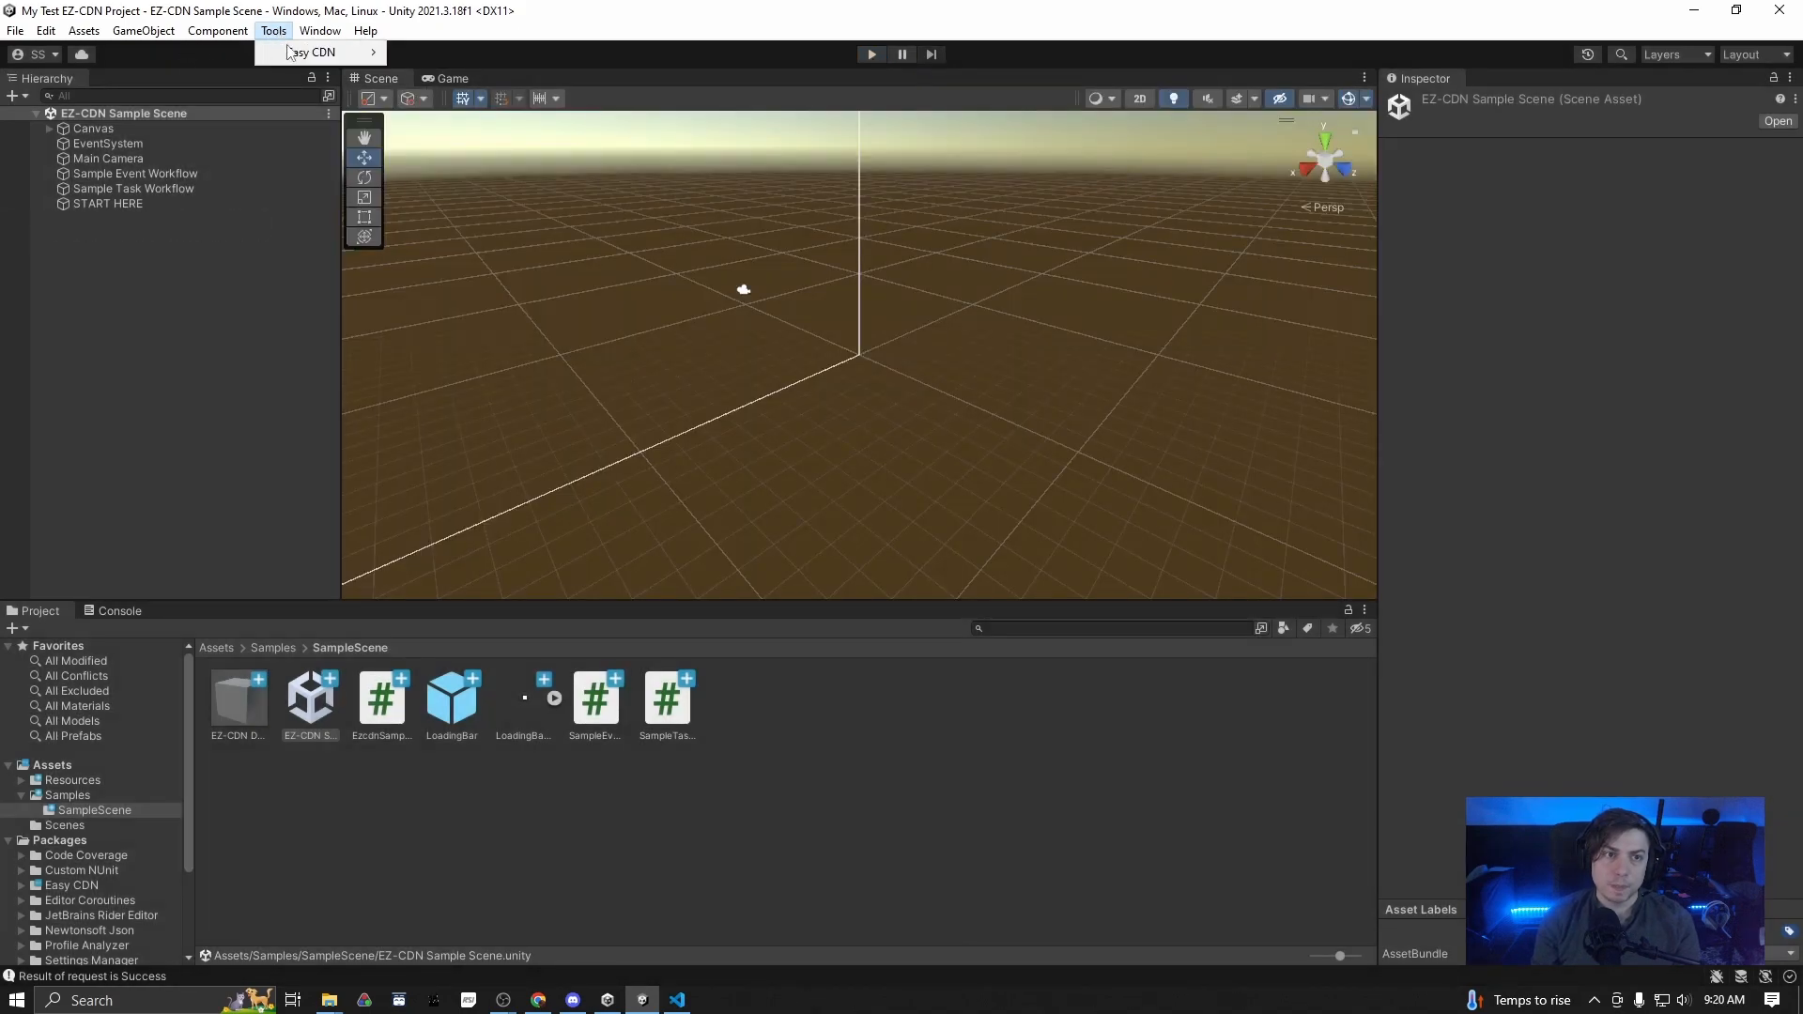
pyautogui.moveTo(343, 53)
pyautogui.click(441, 80)
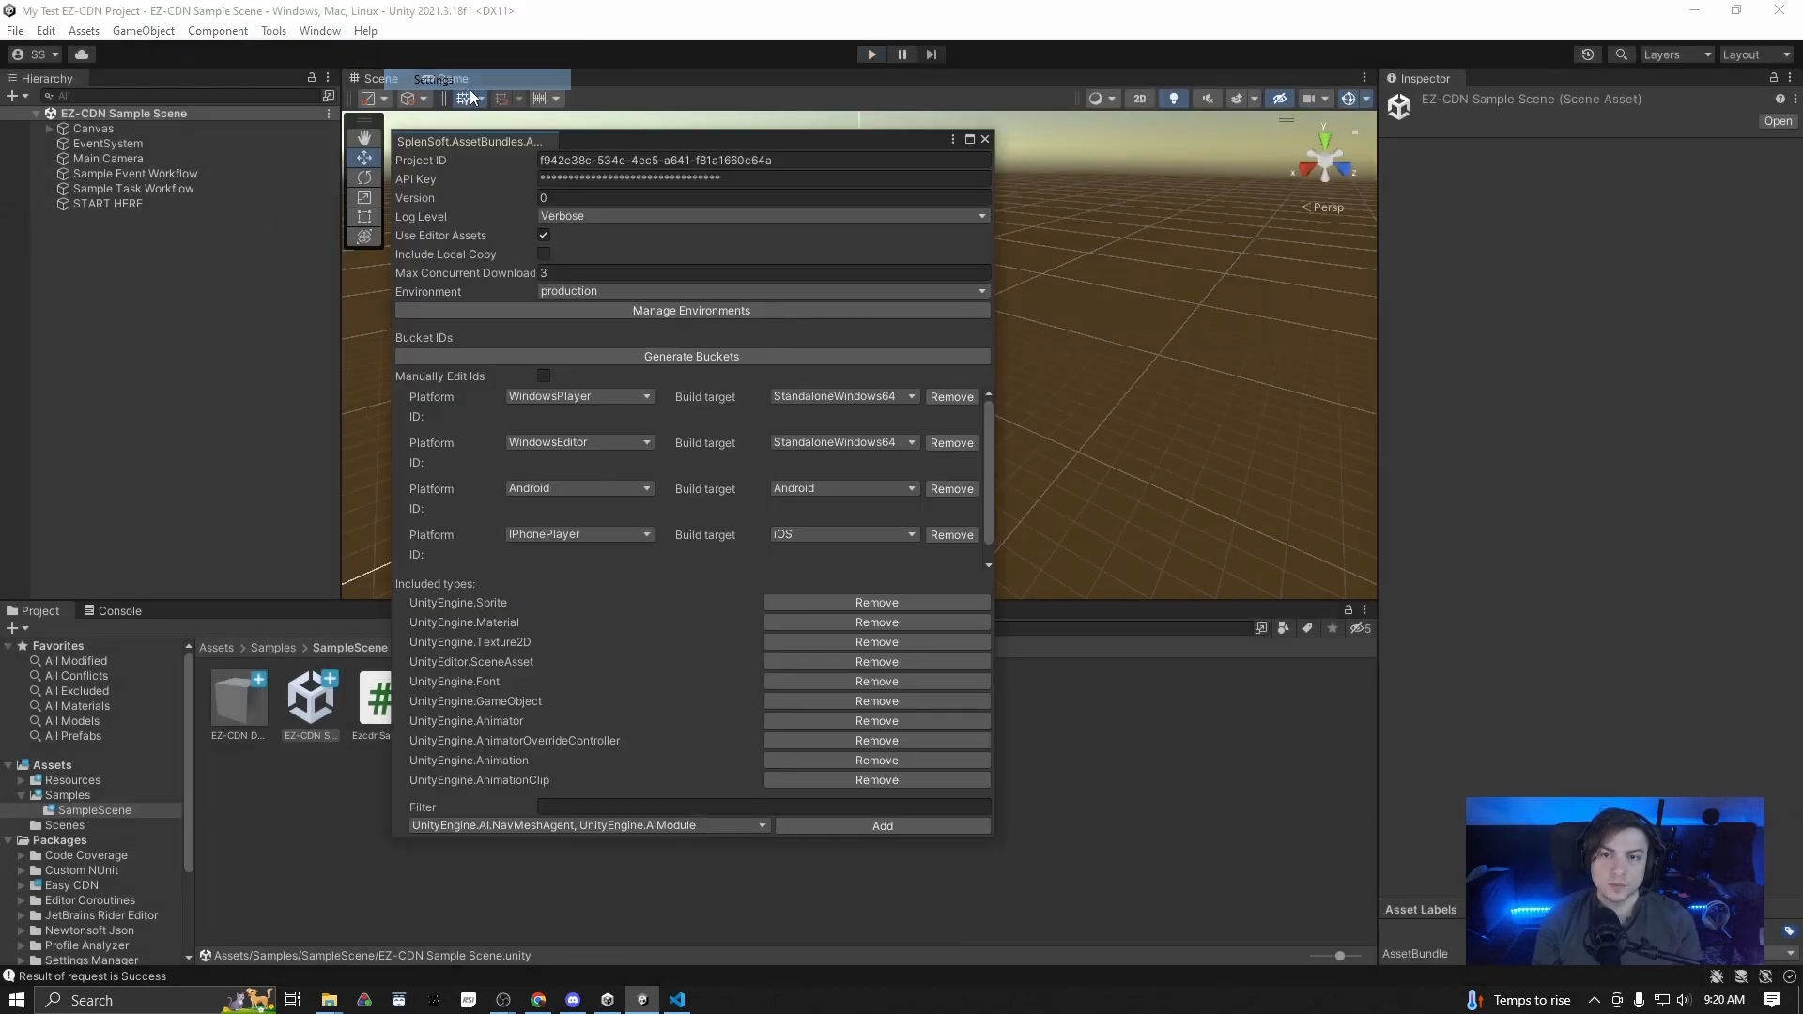
pyautogui.moveTo(614, 143); pyautogui.dragTo(955, 116)
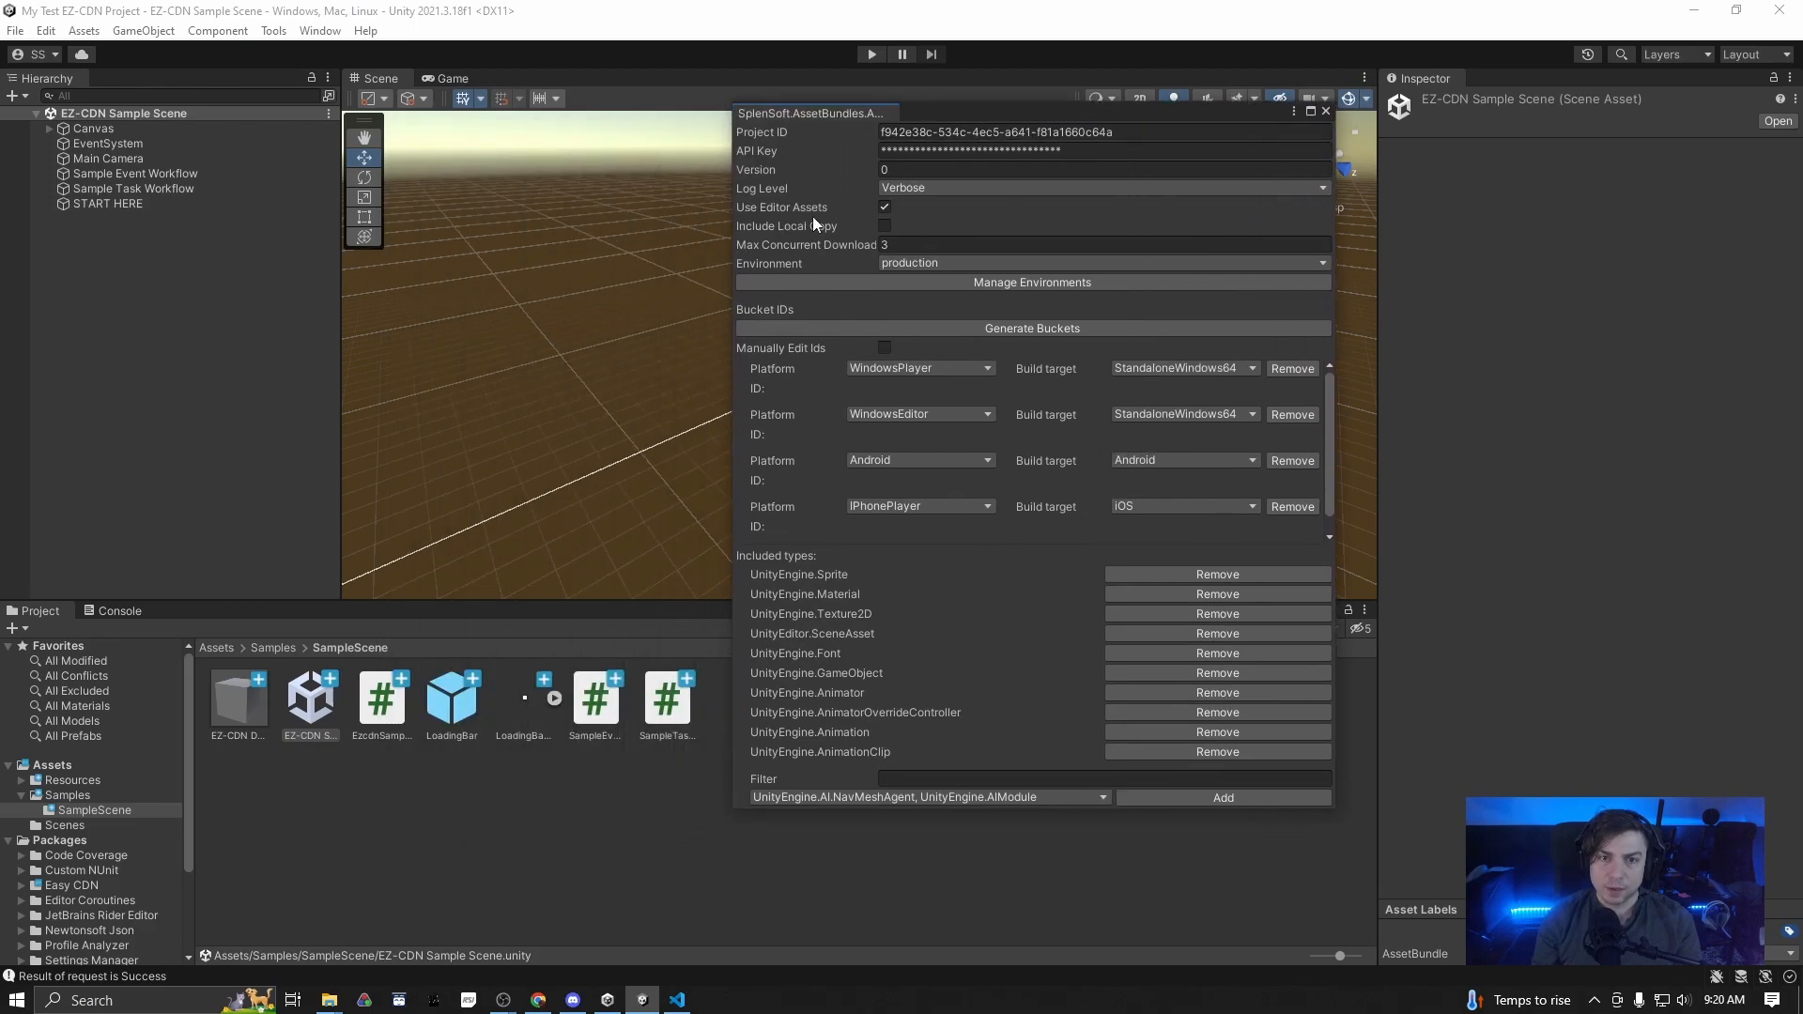
pyautogui.moveTo(794, 211)
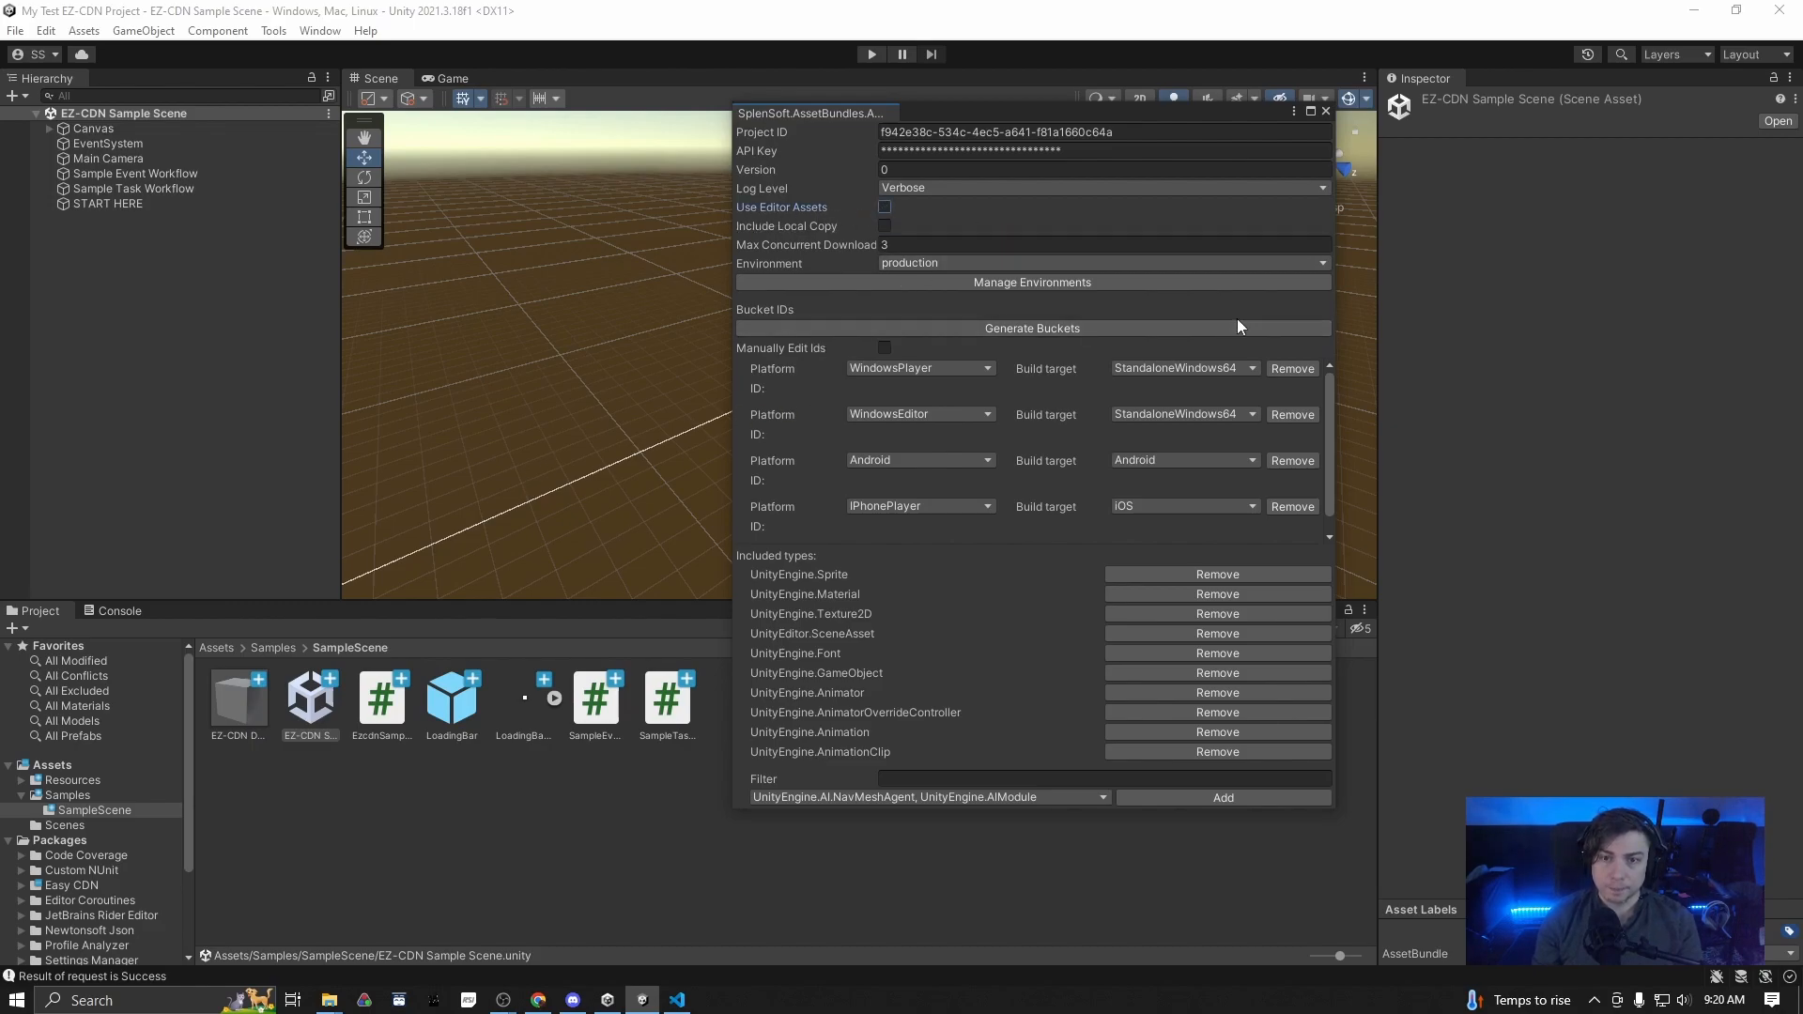
# Generate the bucket IDs for the platform runtimes, check the console log, and close the Easy CDN settings
pyautogui.click(1042, 336)
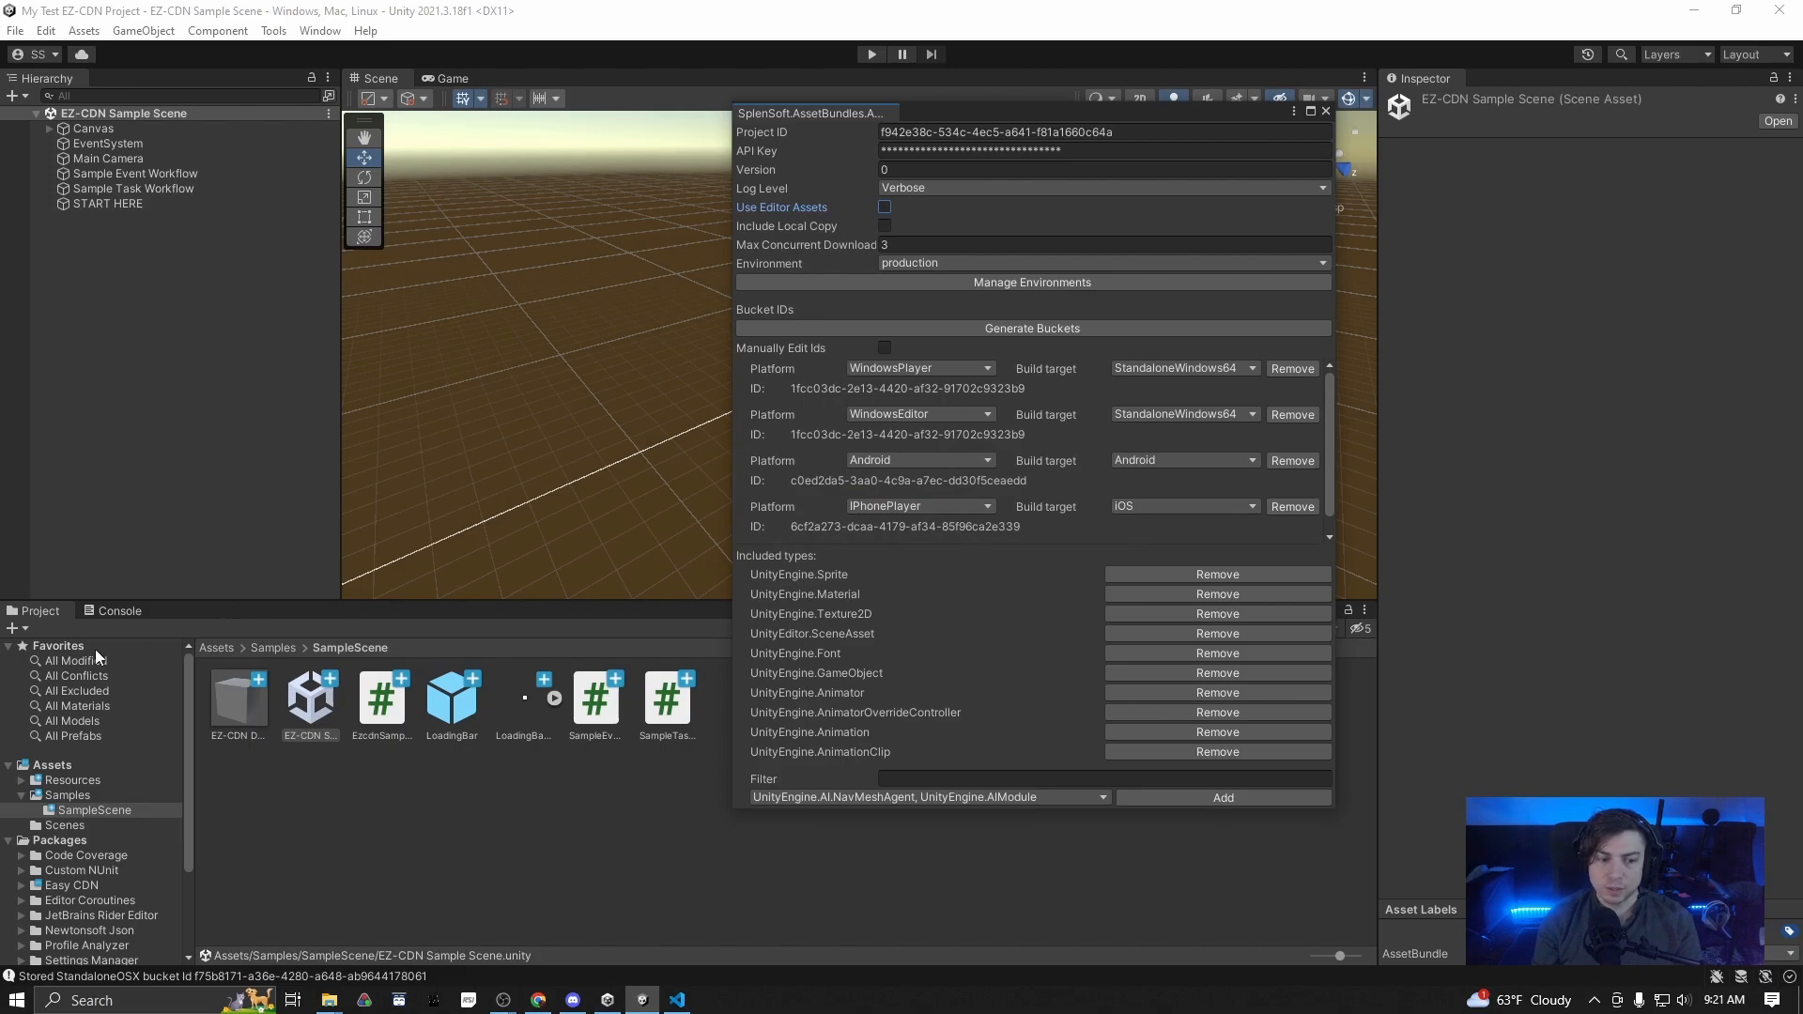
pyautogui.click(109, 613)
pyautogui.scroll(3, 279, 795)
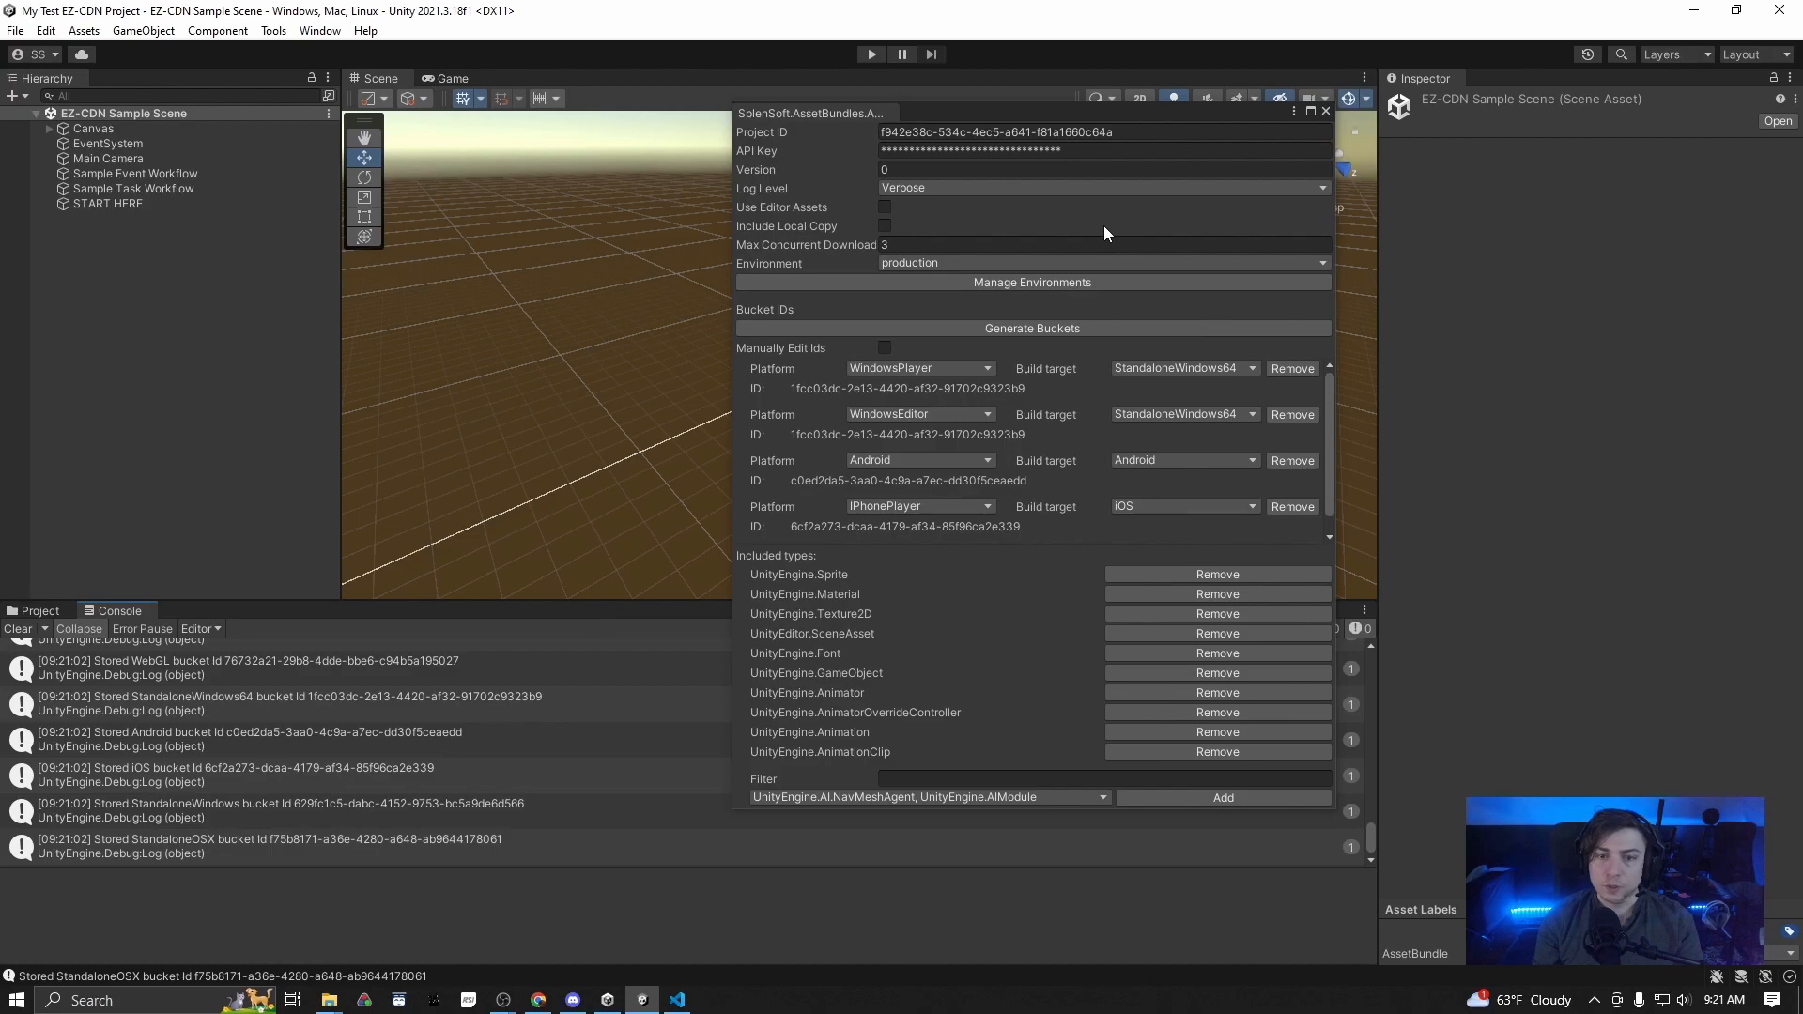
pyautogui.click(1327, 115)
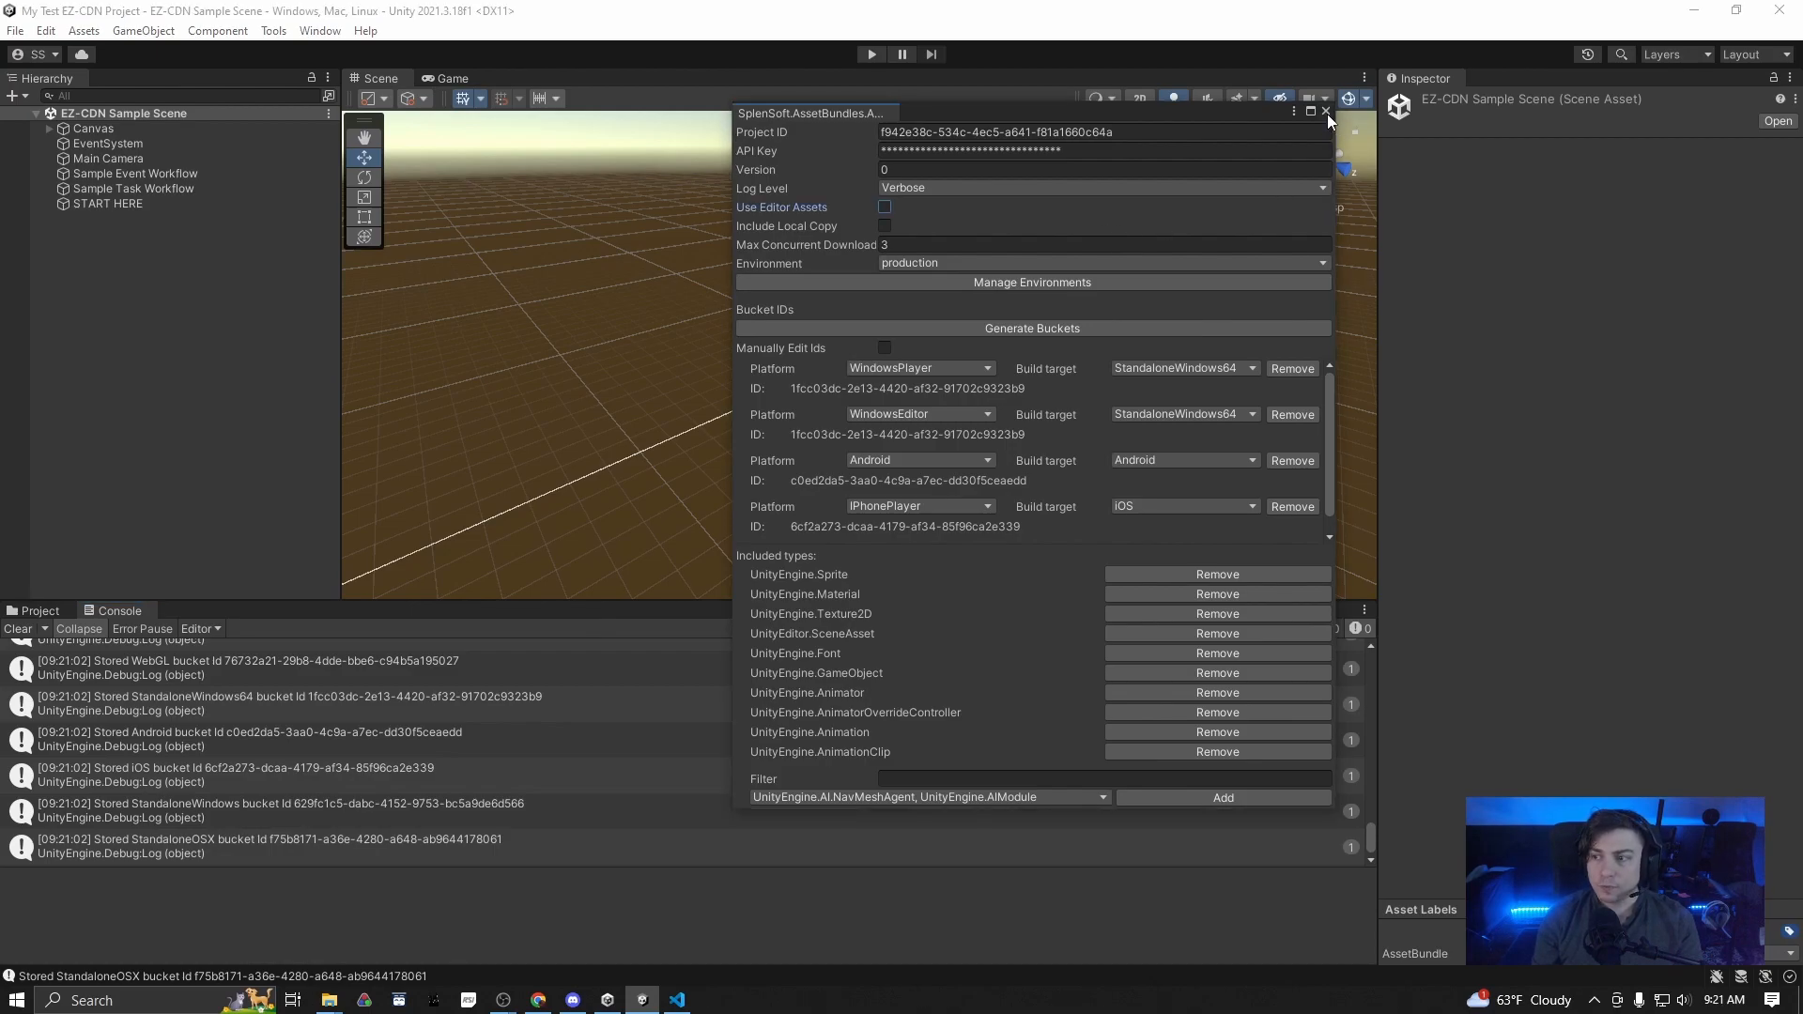
pyautogui.click(1326, 115)
# Open the Easy CDN build window and build the asset bundles for StandaloneWindows64 only, without a clean build
pyautogui.click(273, 30)
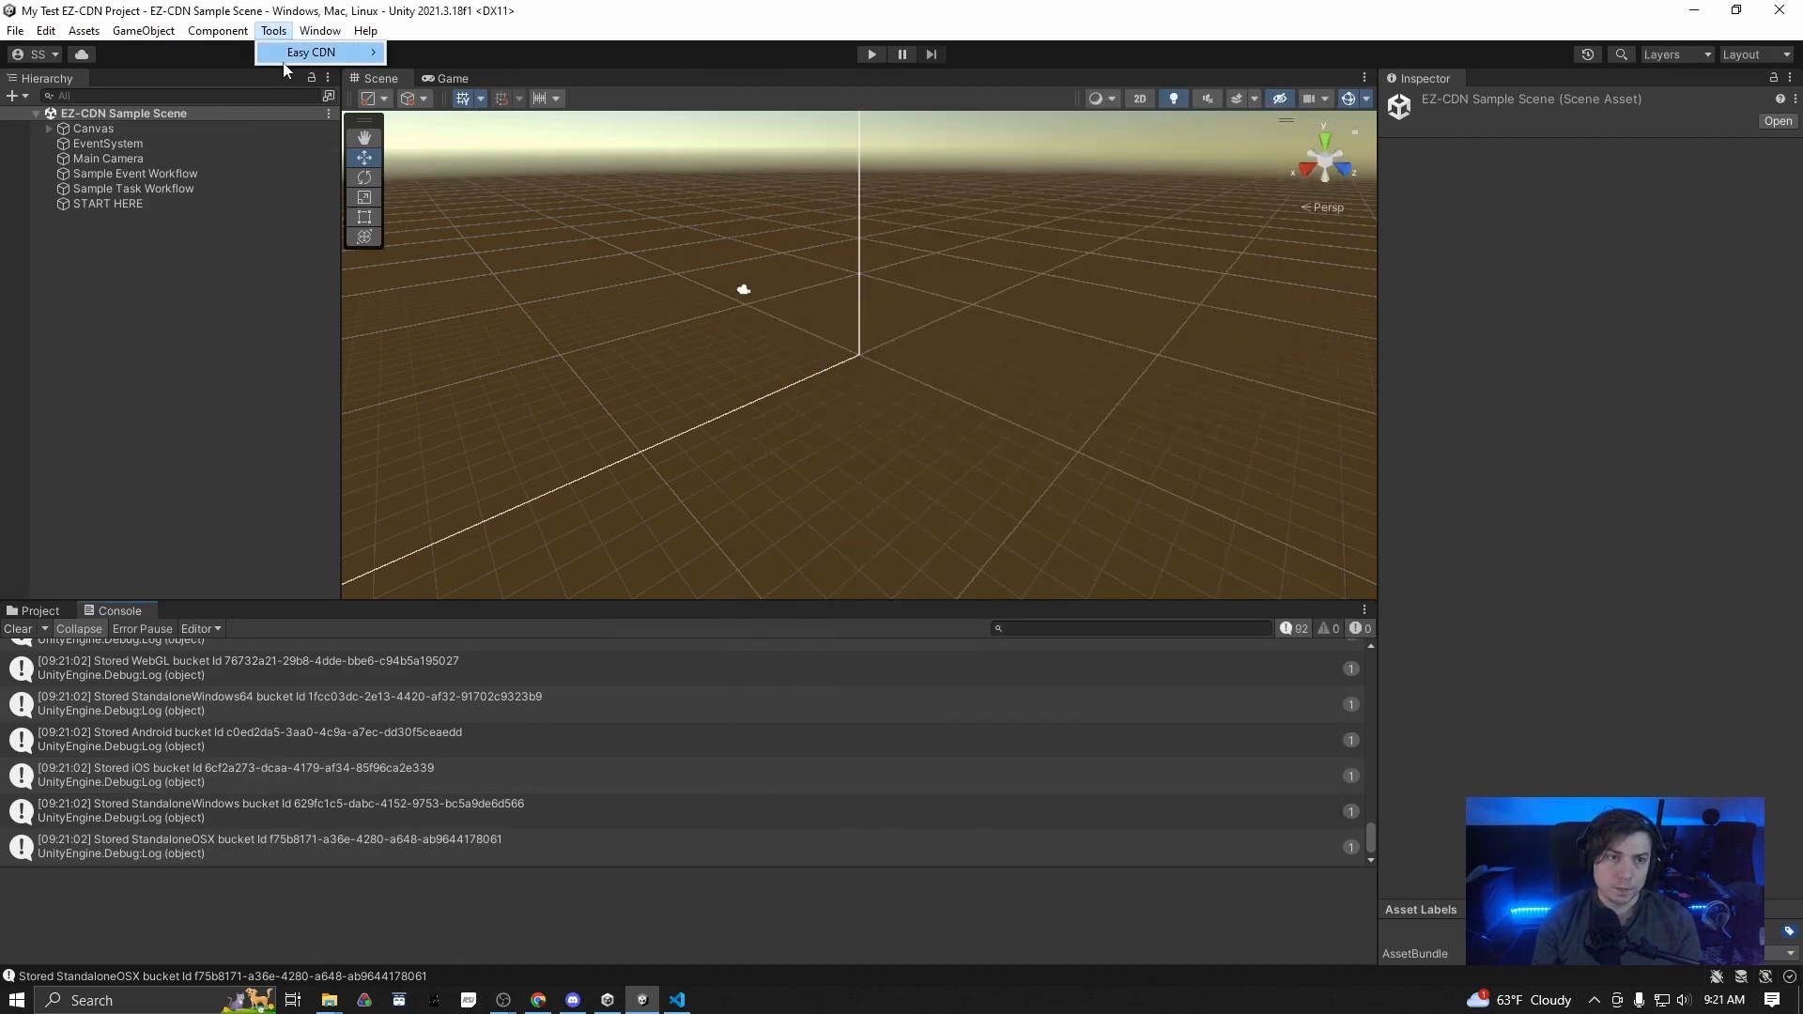
pyautogui.moveTo(320, 52)
pyautogui.click(466, 155)
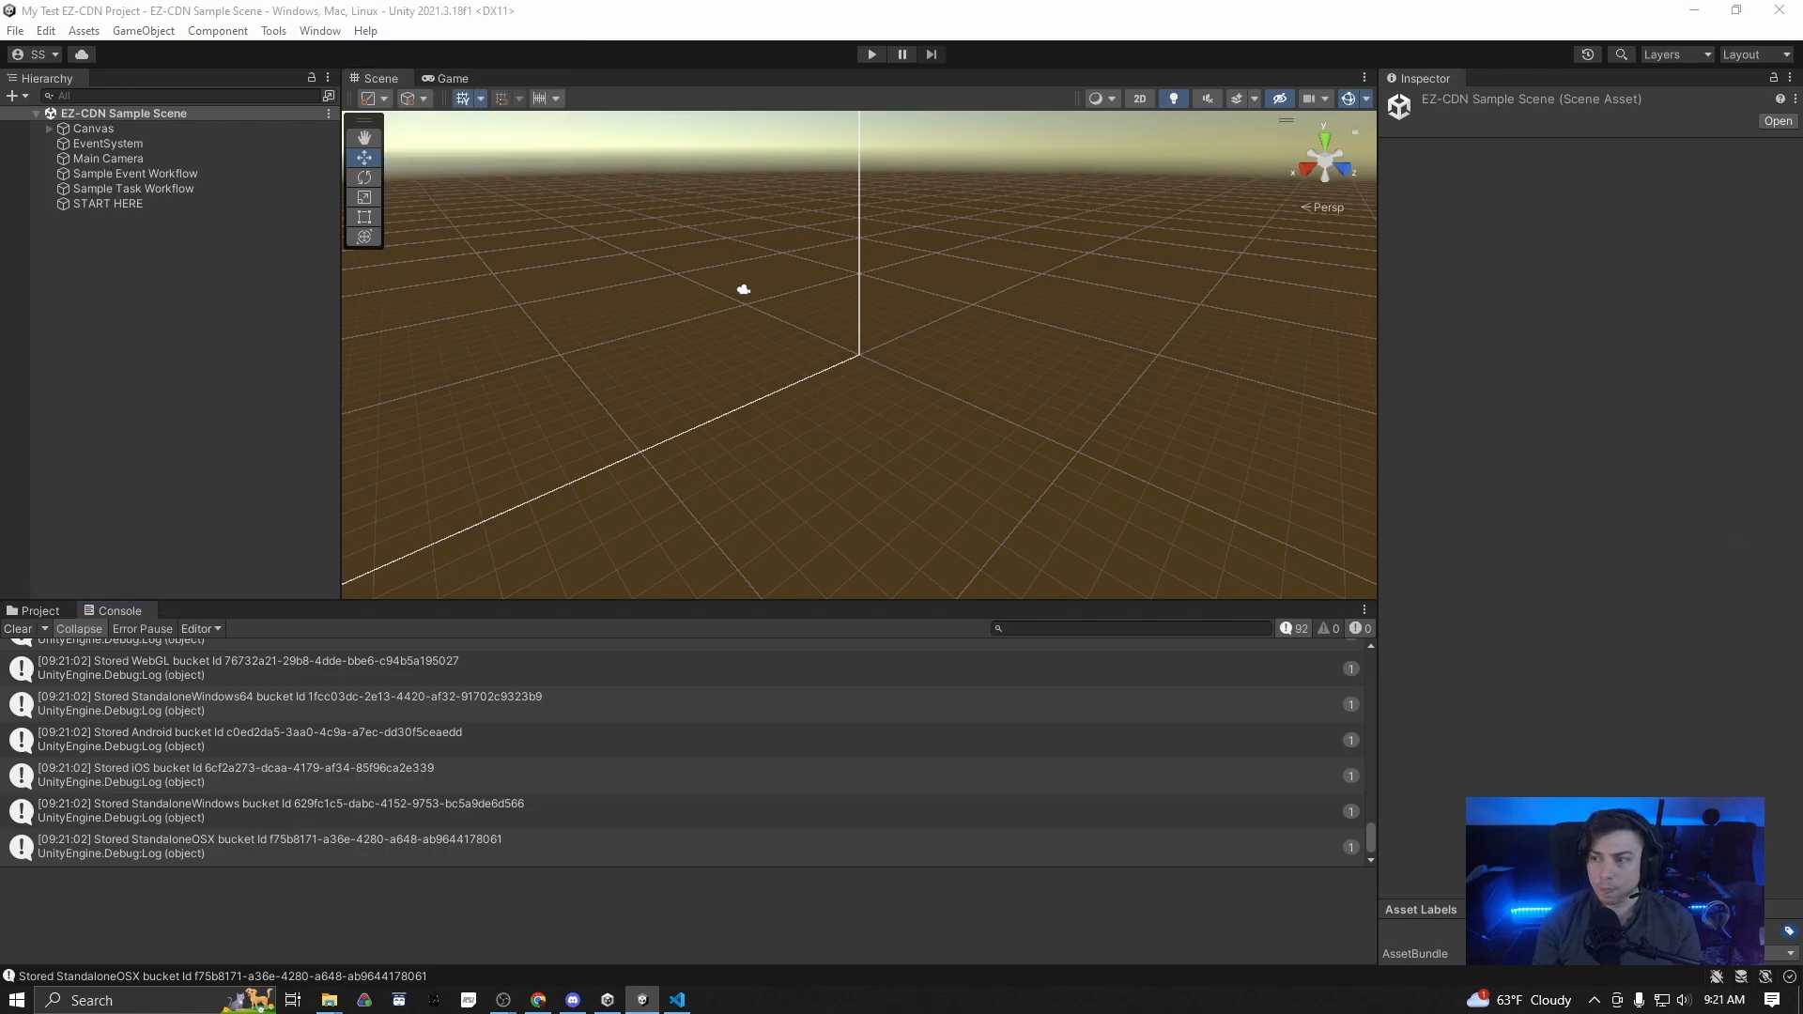
pyautogui.moveTo(1330, 402); pyautogui.dragTo(767, 225)
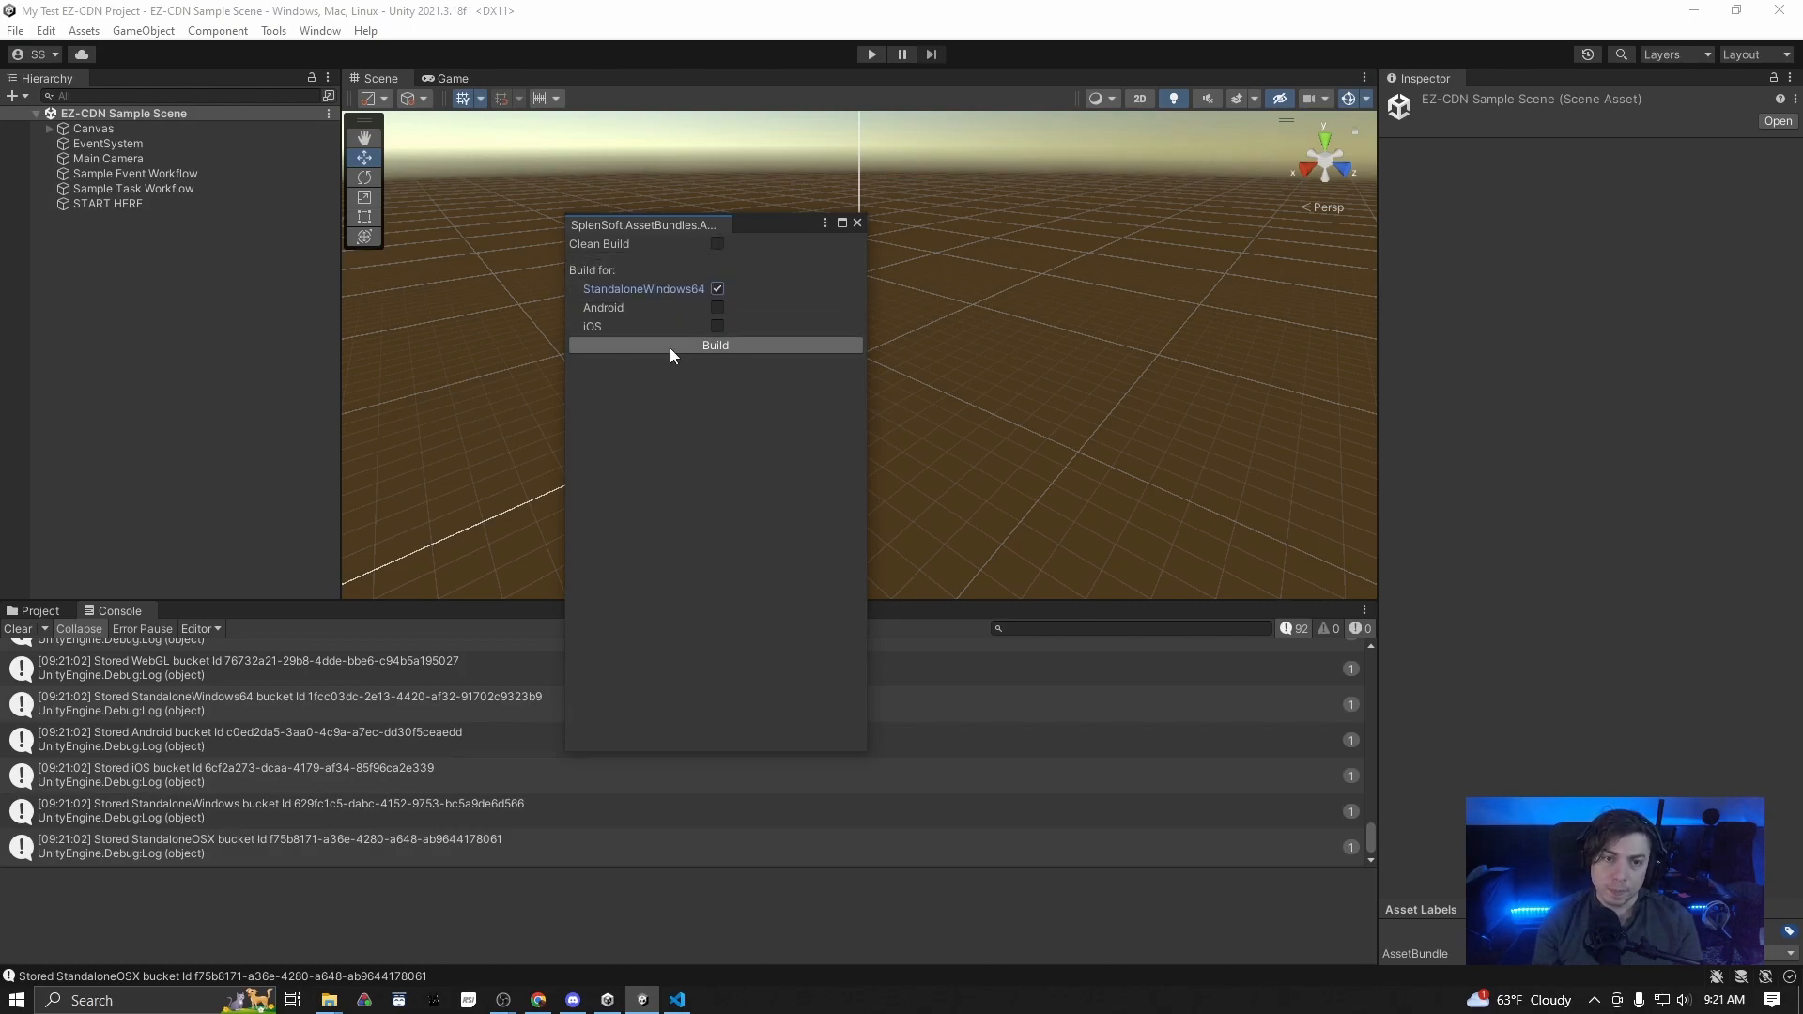
pyautogui.moveTo(620, 245)
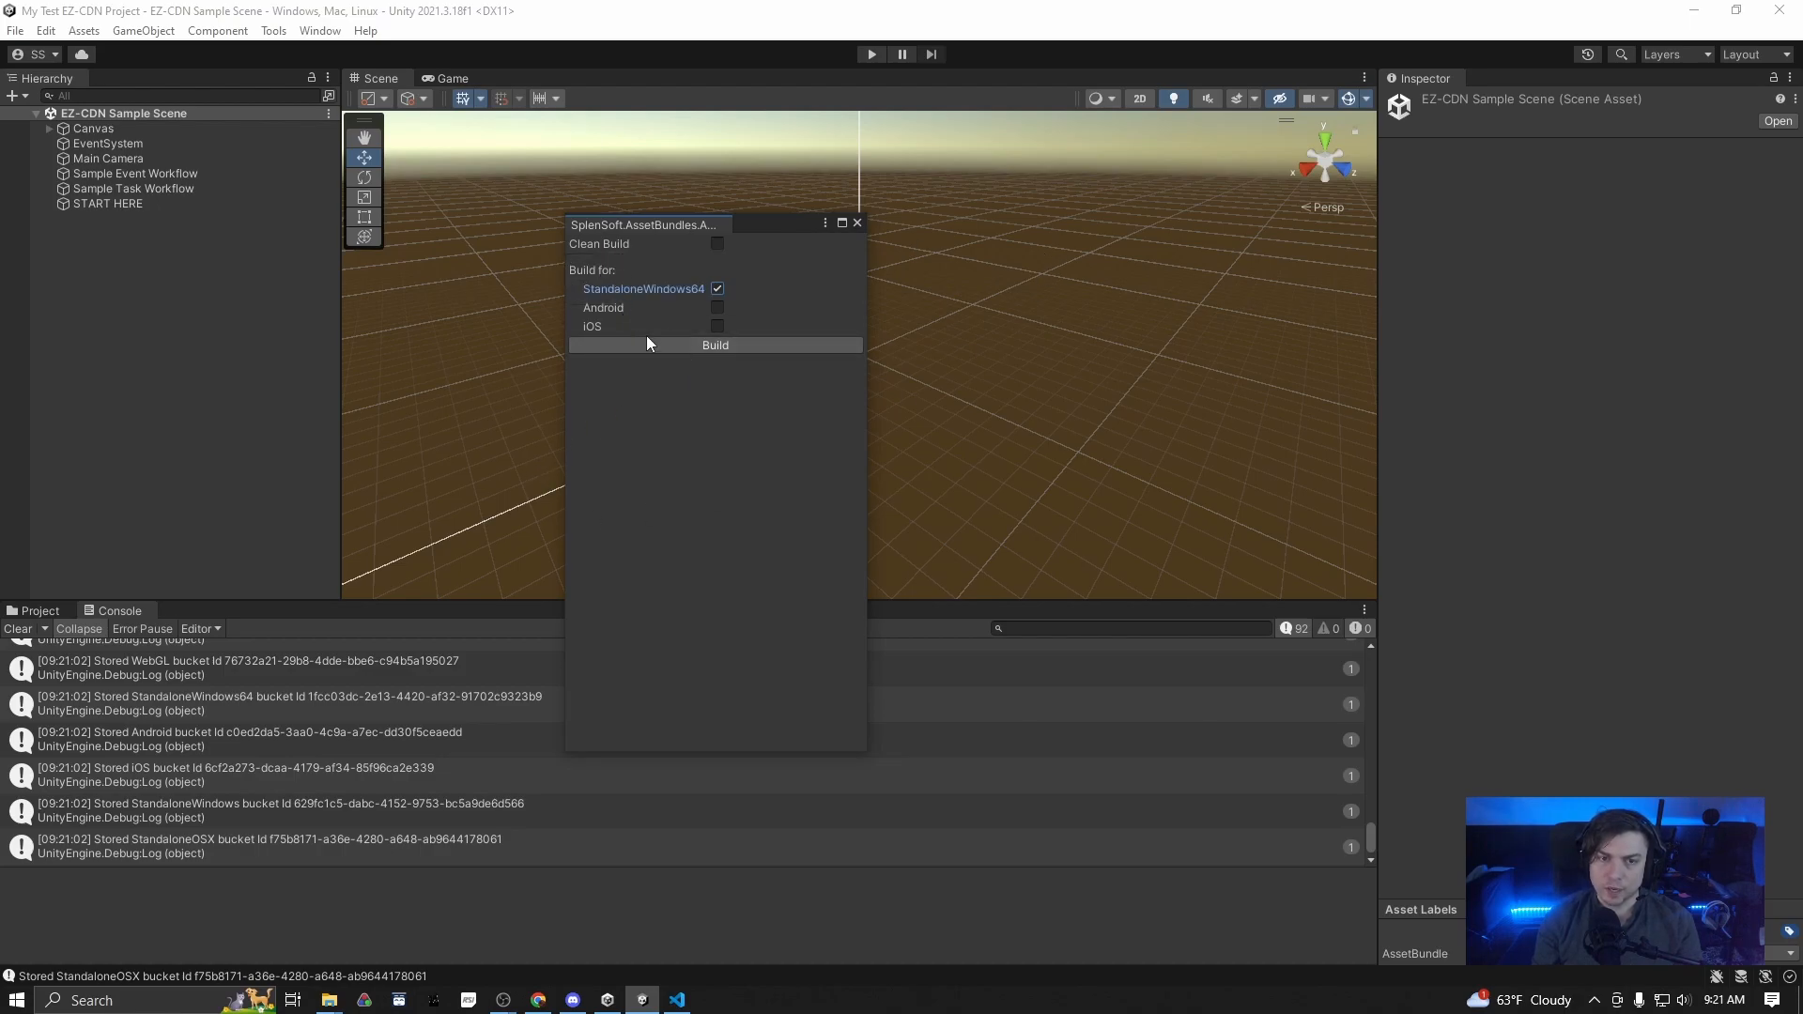
pyautogui.click(674, 347)
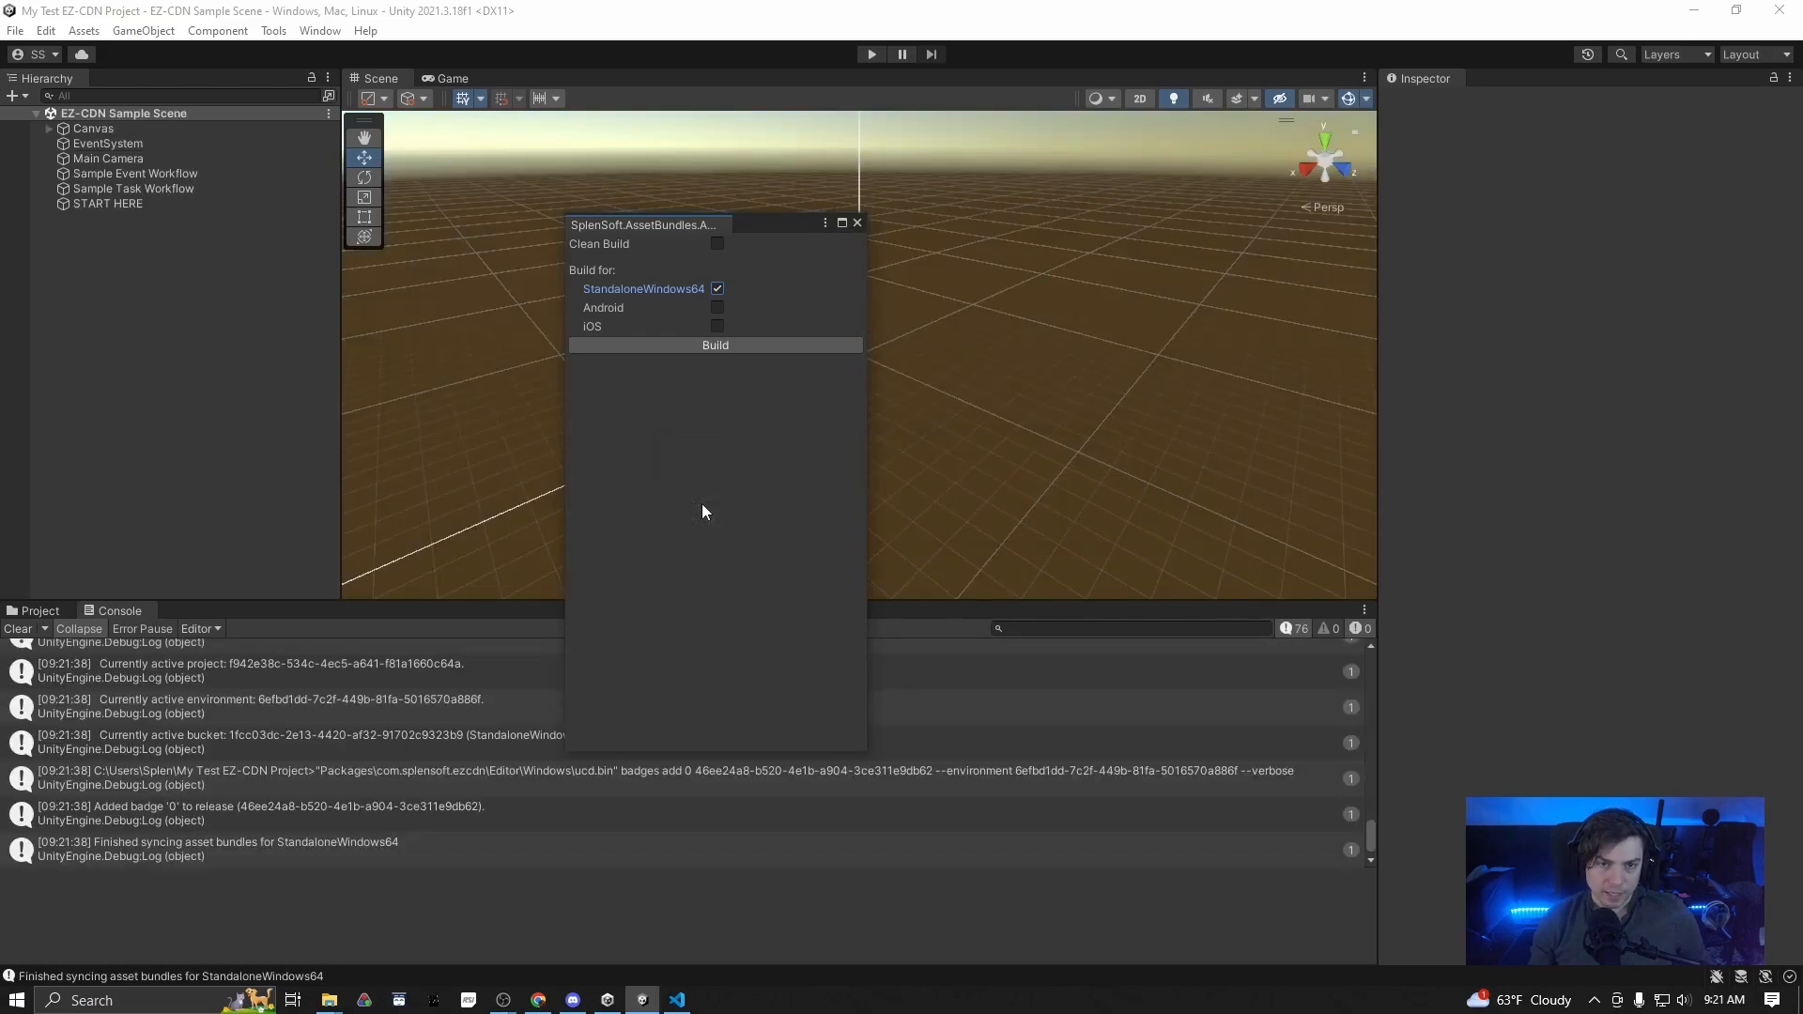
# Move the build window aside, check in the Easy CDN settings that Use Editor Assets is off, and close the settings
pyautogui.moveTo(781, 231); pyautogui.dragTo(1802, 325)
pyautogui.click(321, 31)
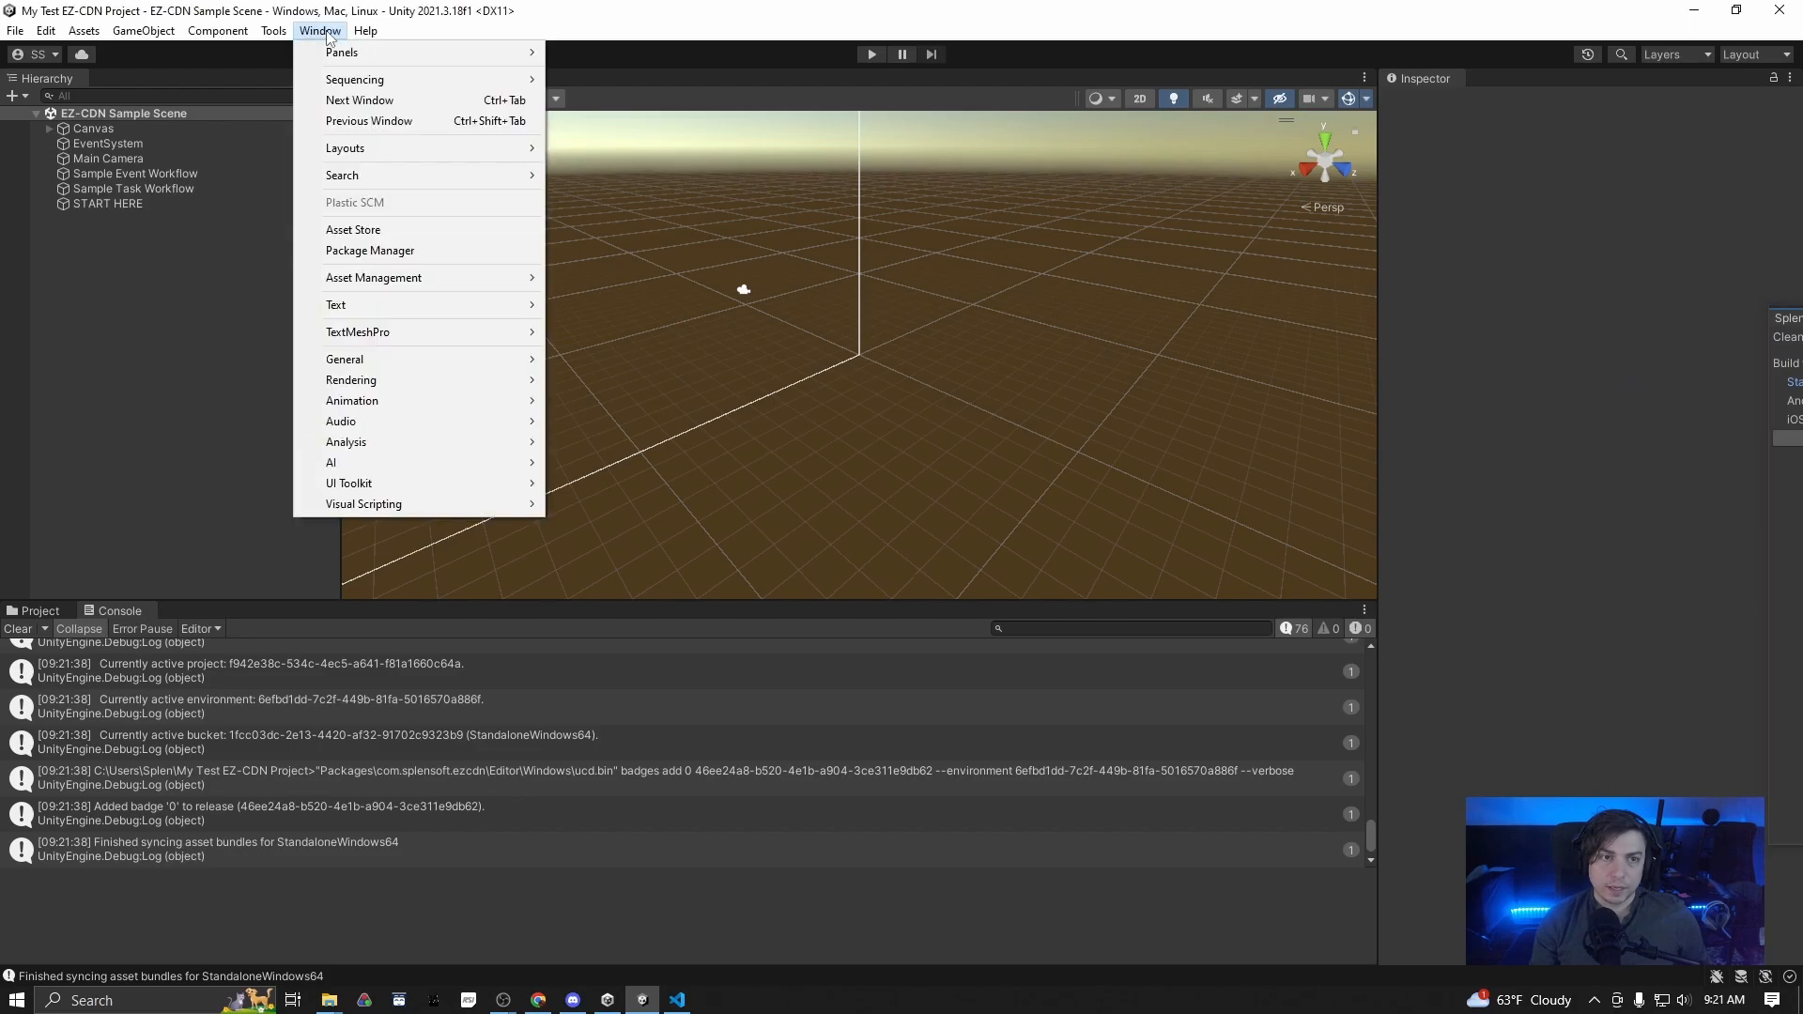
pyautogui.click(273, 31)
pyautogui.moveTo(319, 52)
pyautogui.click(435, 80)
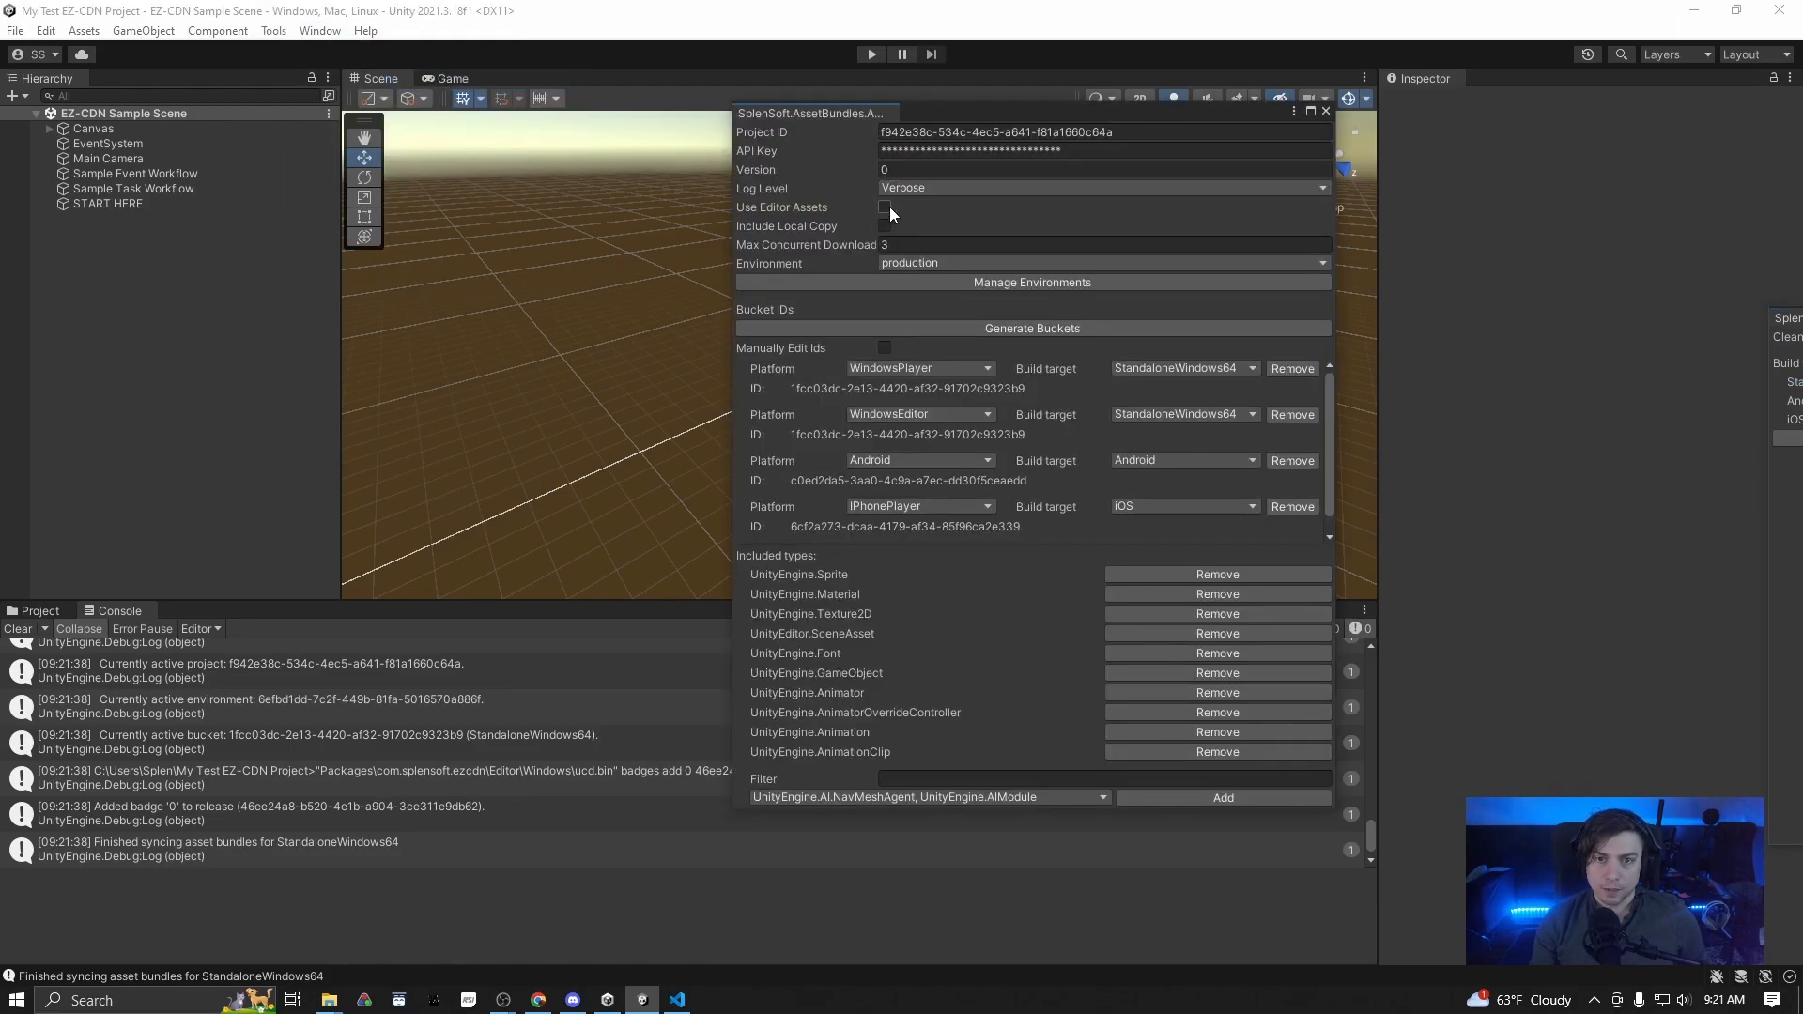
pyautogui.click(744, 289)
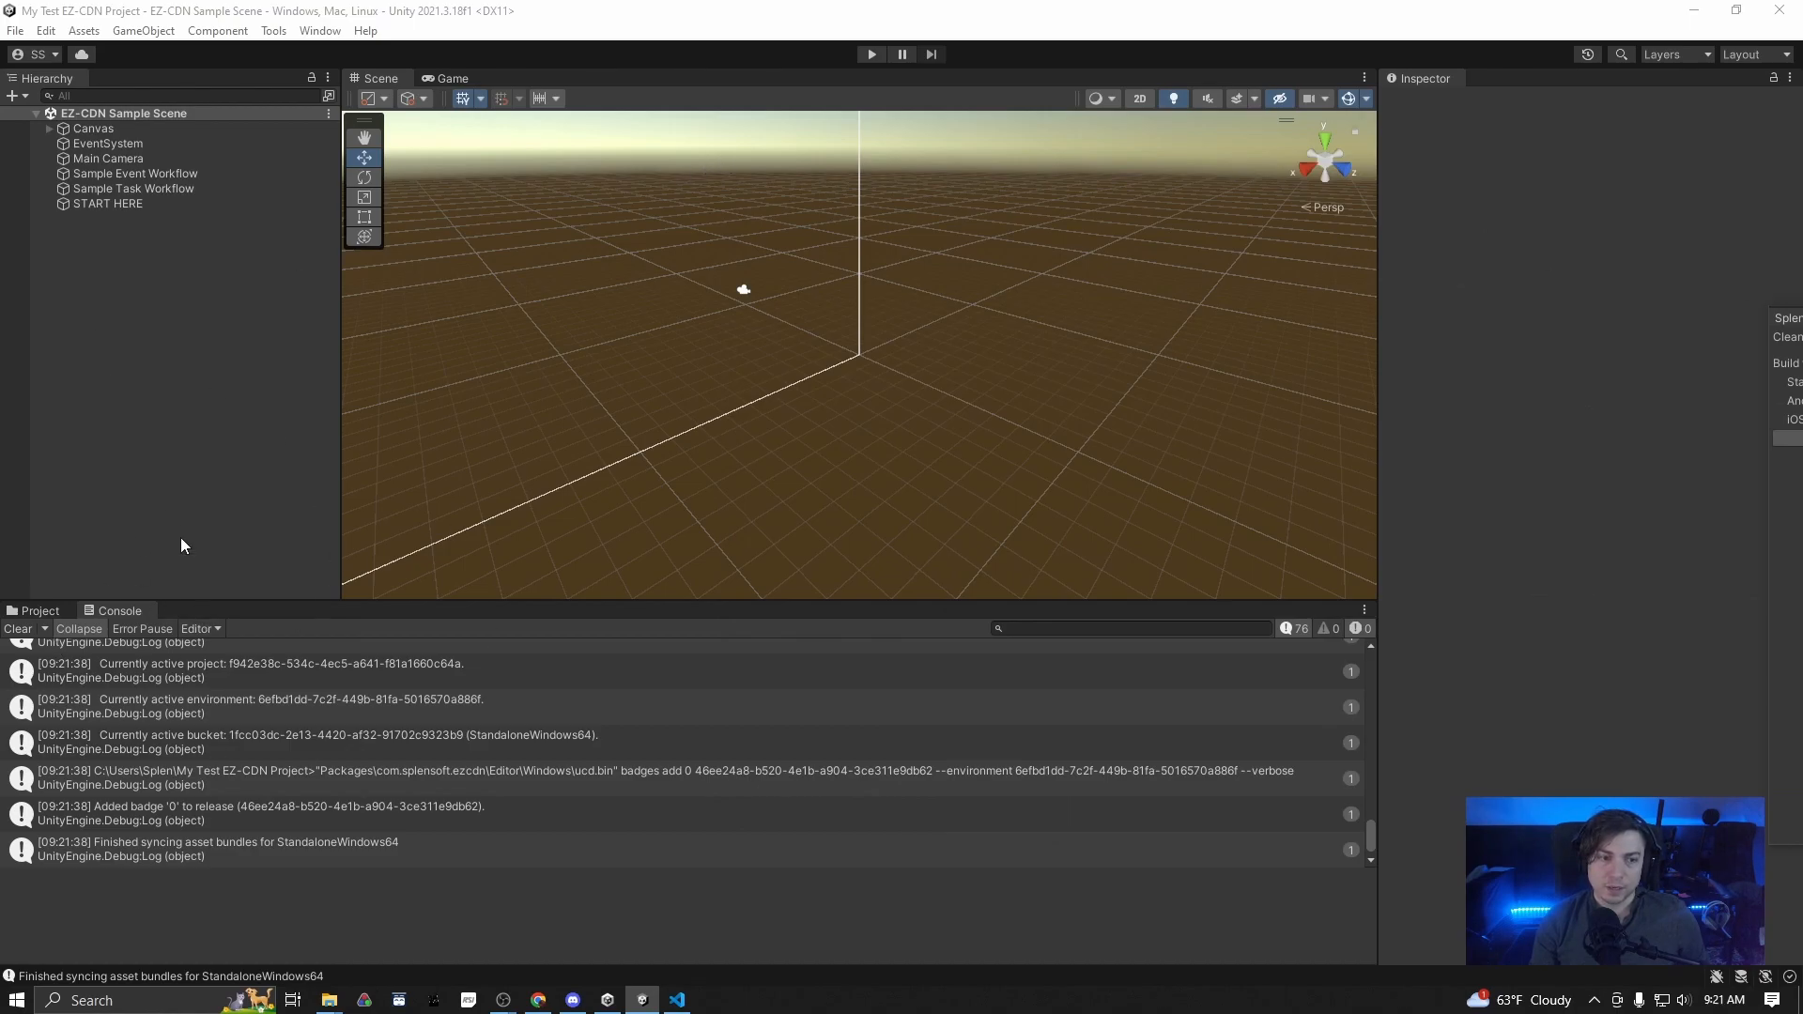
# Run the sample scene again with the uploaded bundles and spawn a cube through both the Tasks and Events workflows
pyautogui.click(871, 54)
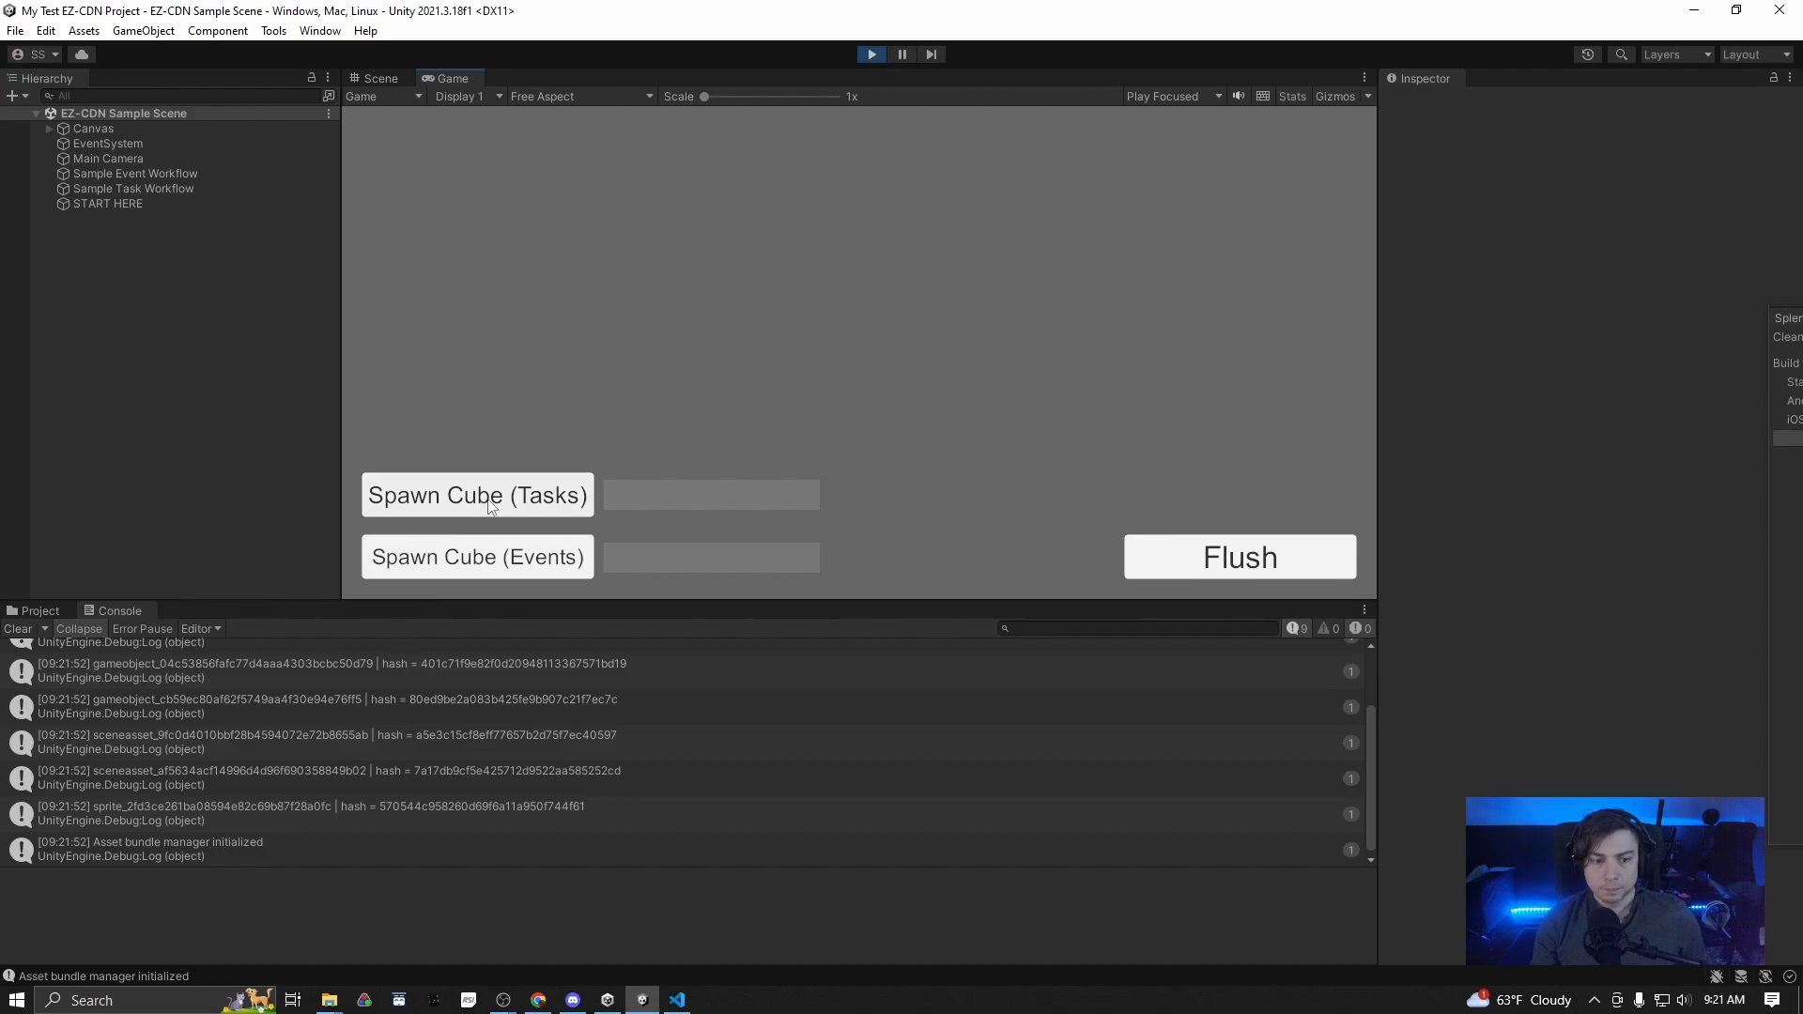
pyautogui.click(489, 502)
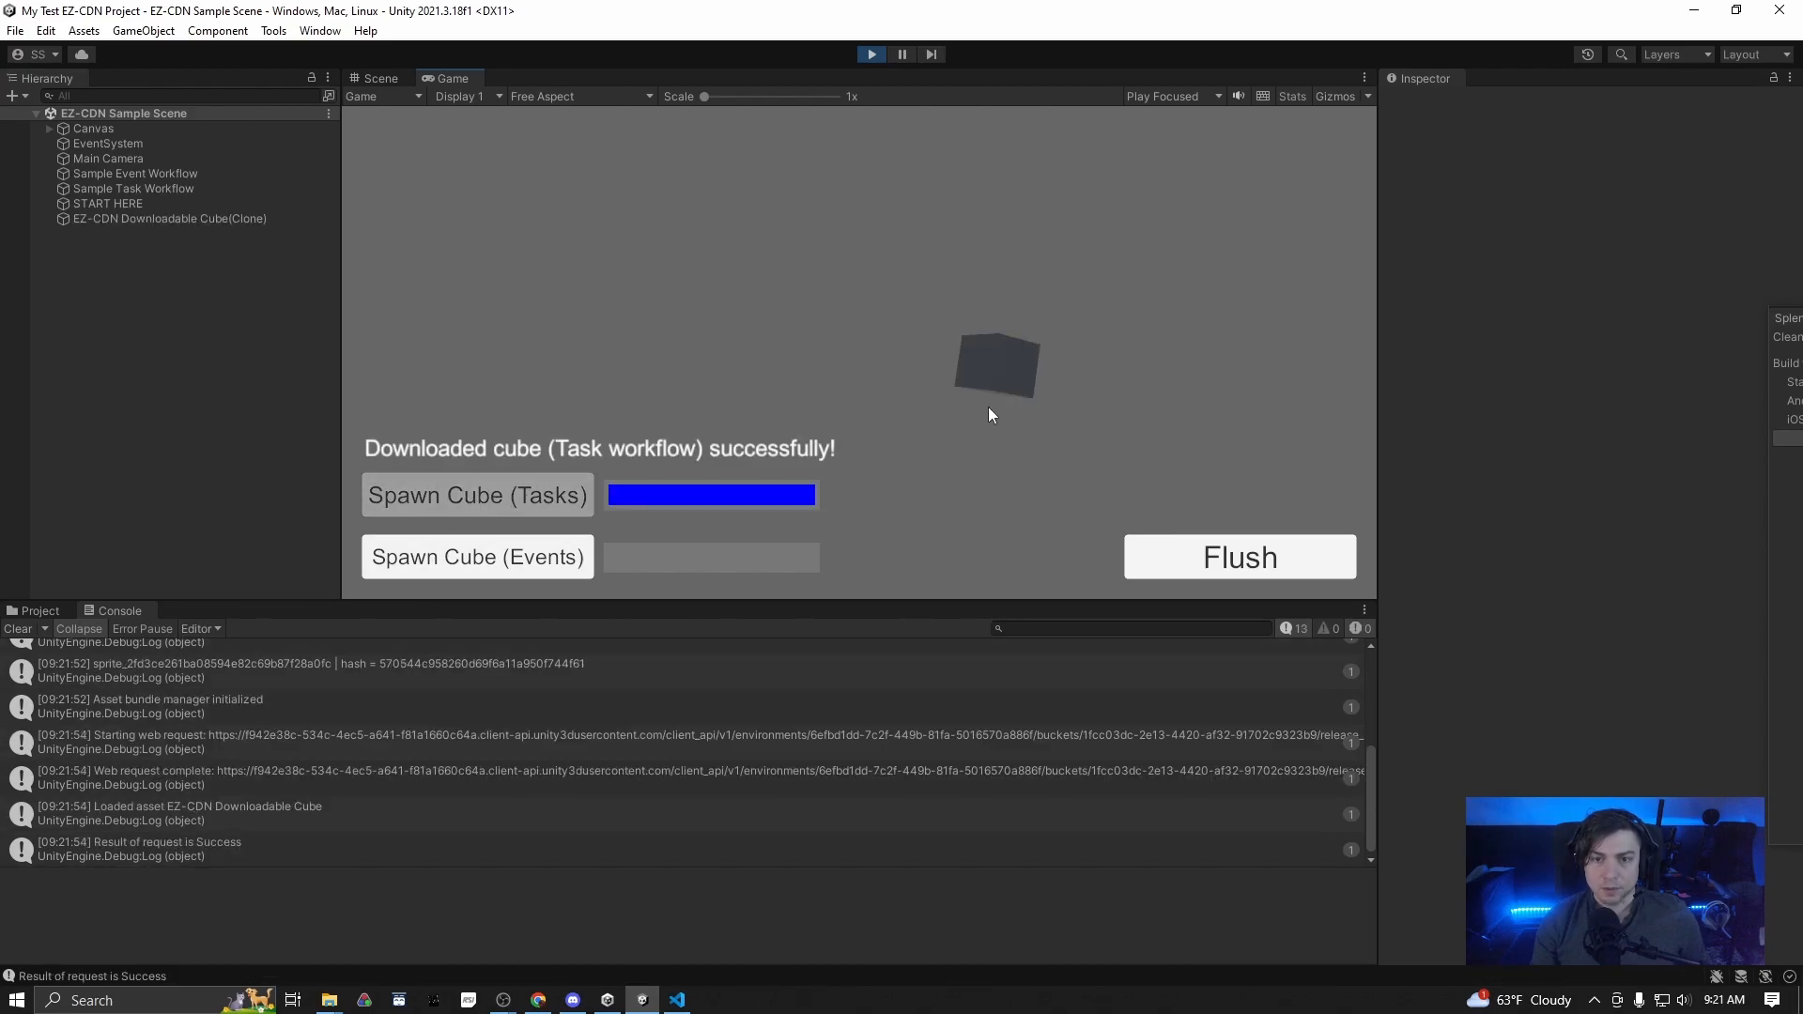
pyautogui.click(492, 554)
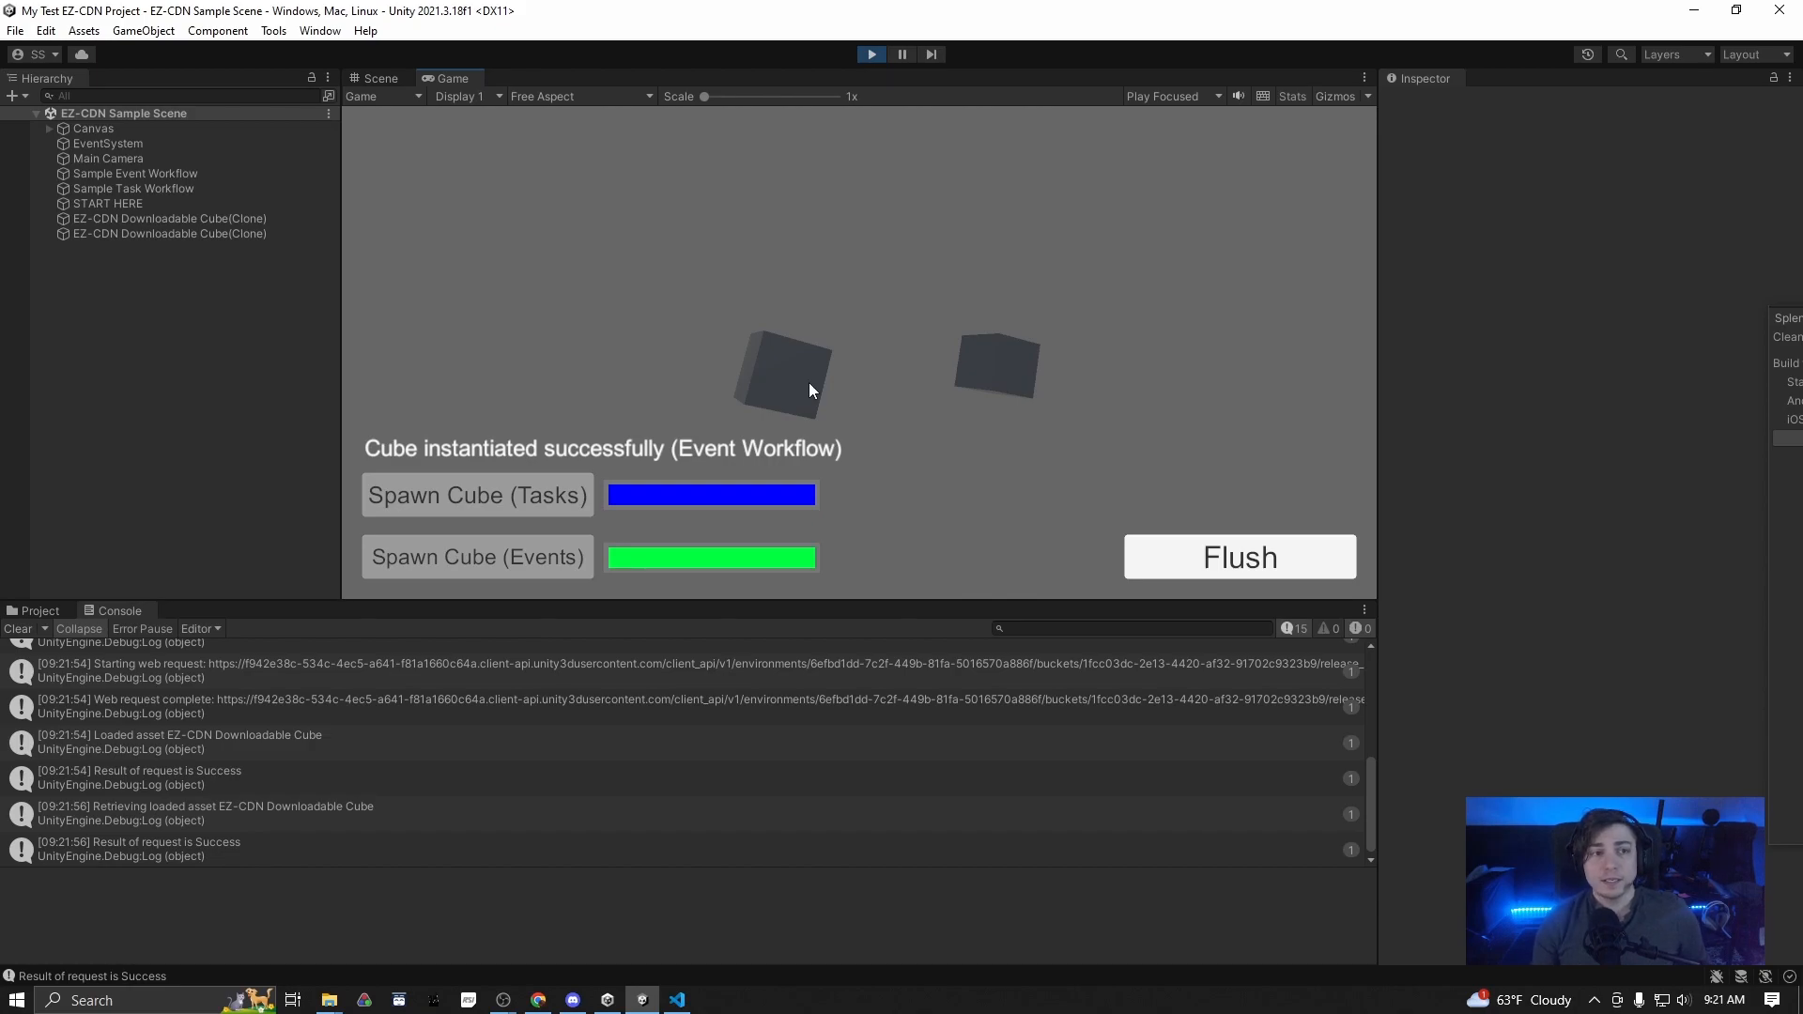
# Inspect the Sample Event Workflow and Sample Task Workflow objects' components, and return to the SampleScene folder's project assets
pyautogui.click(128, 218)
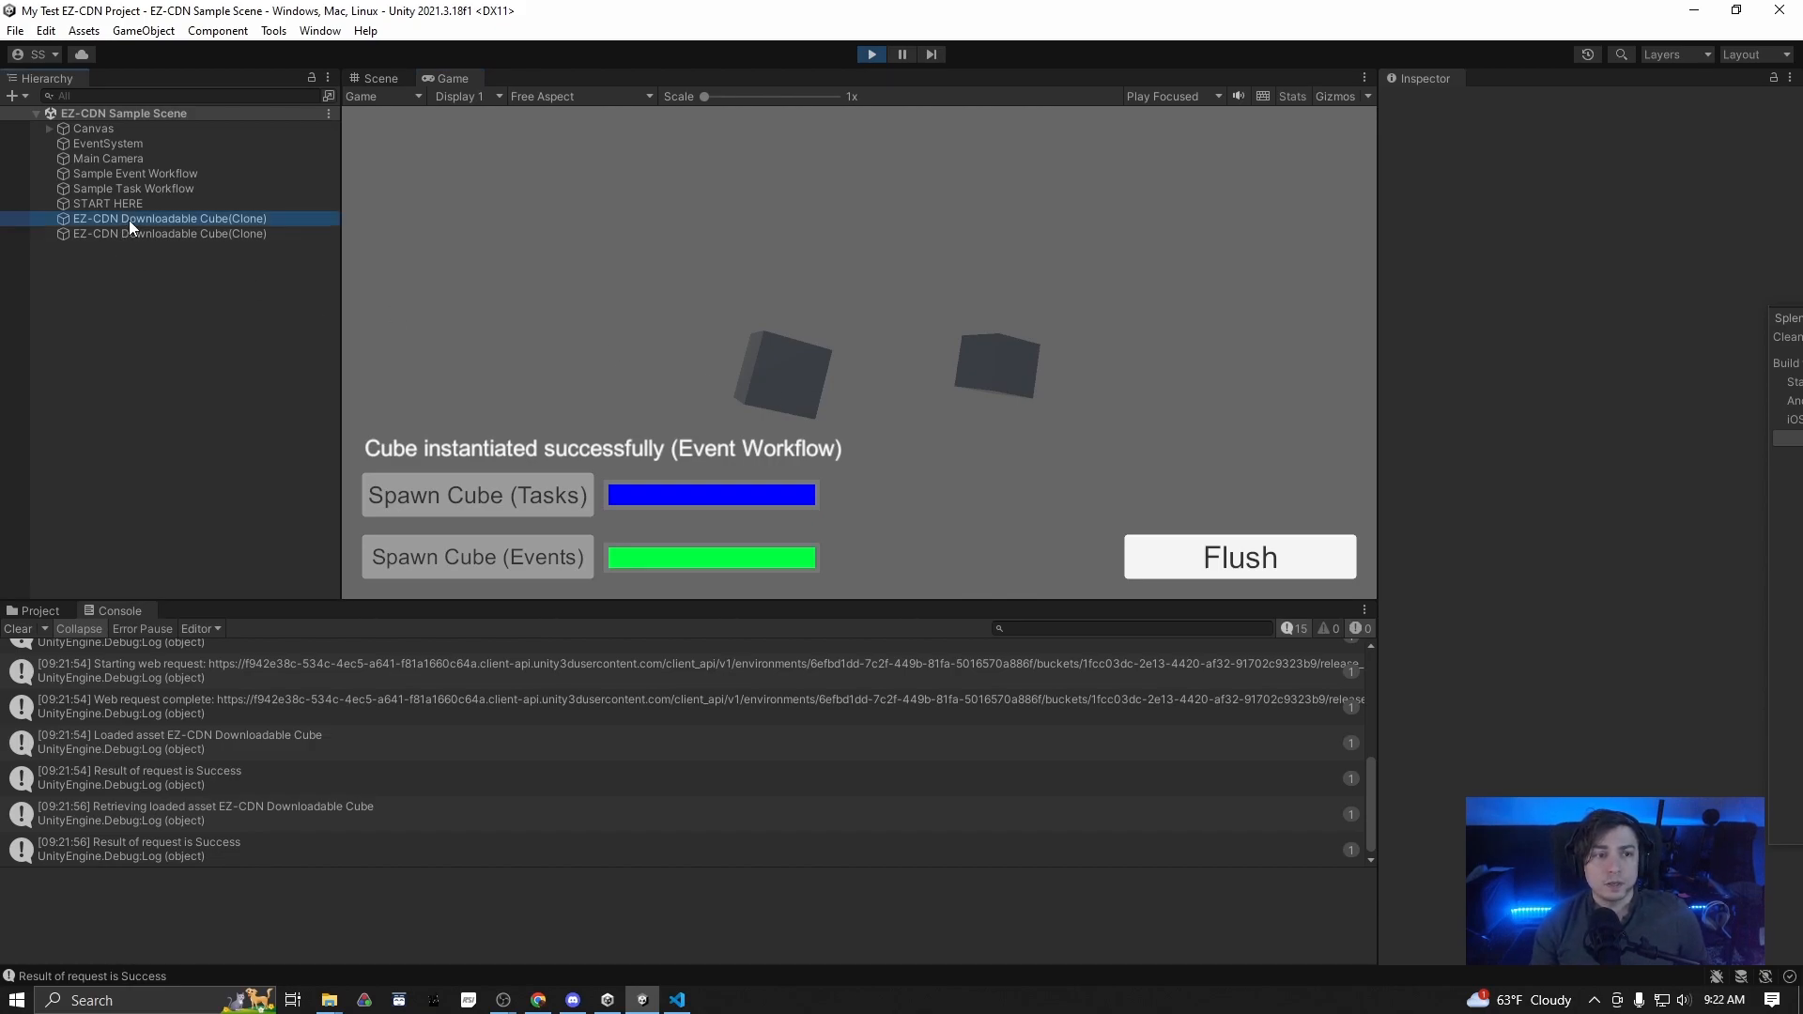
pyautogui.click(121, 188)
pyautogui.click(122, 173)
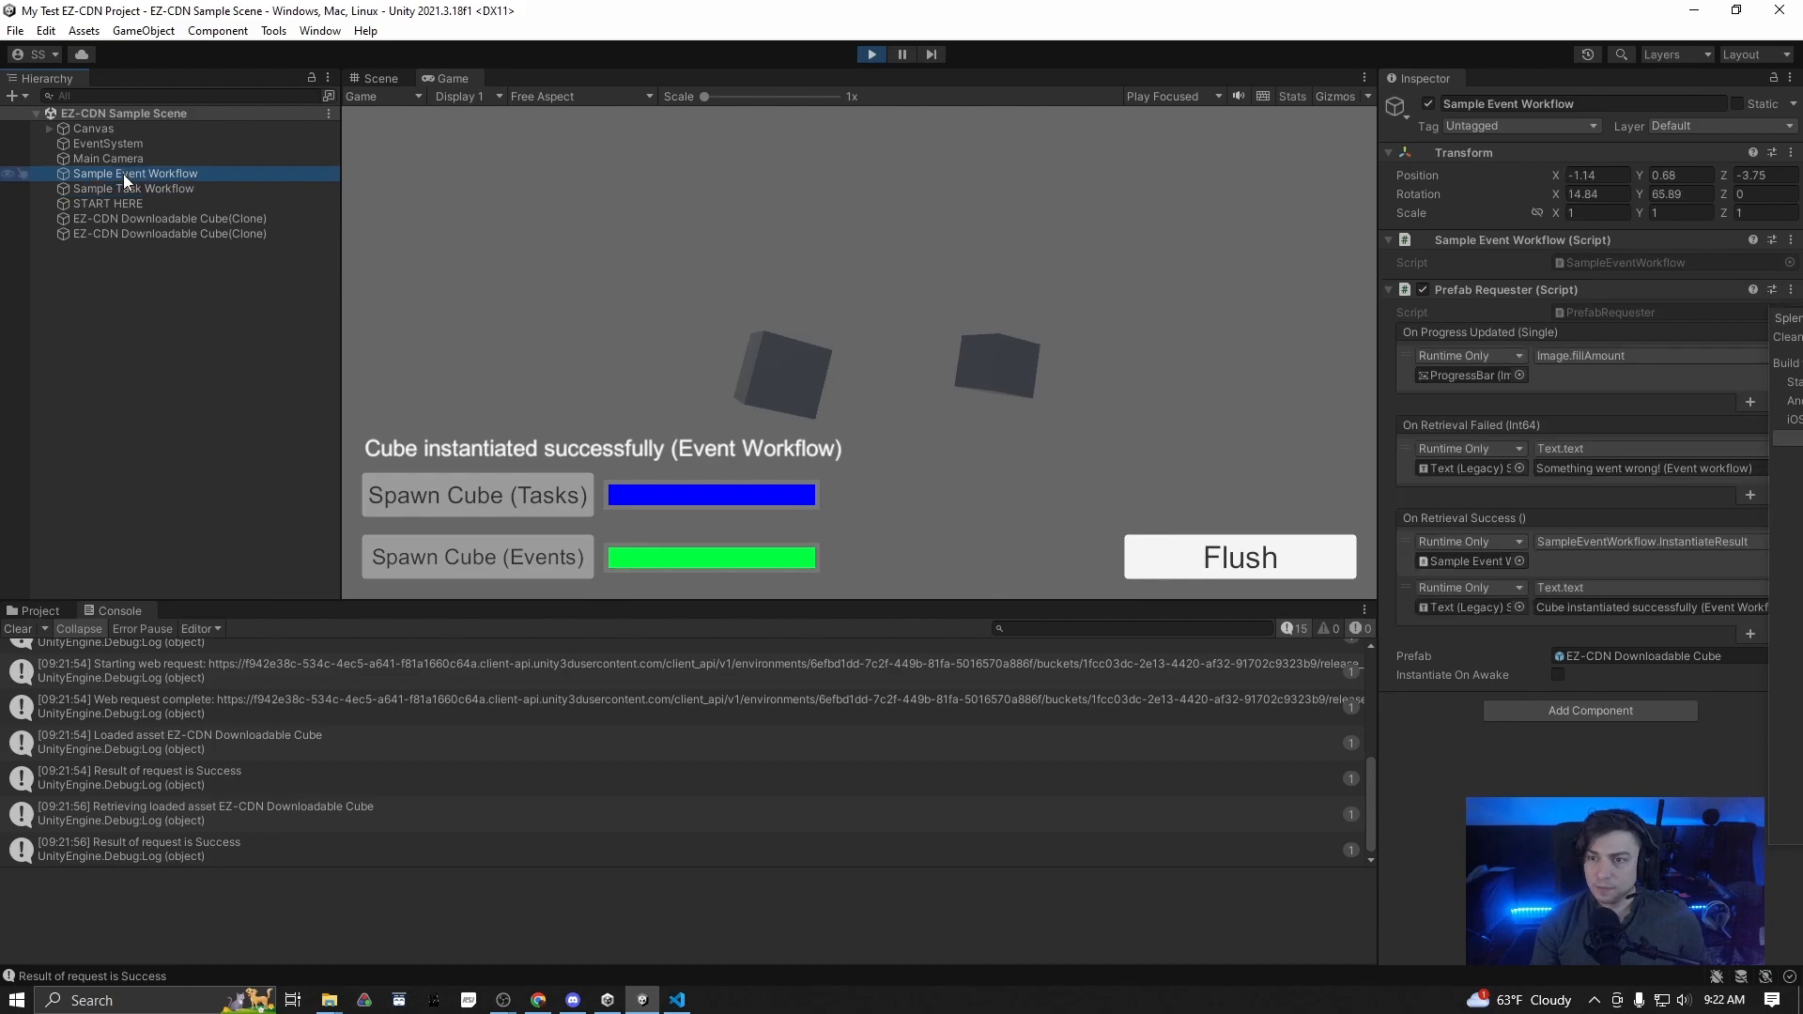
pyautogui.click(142, 189)
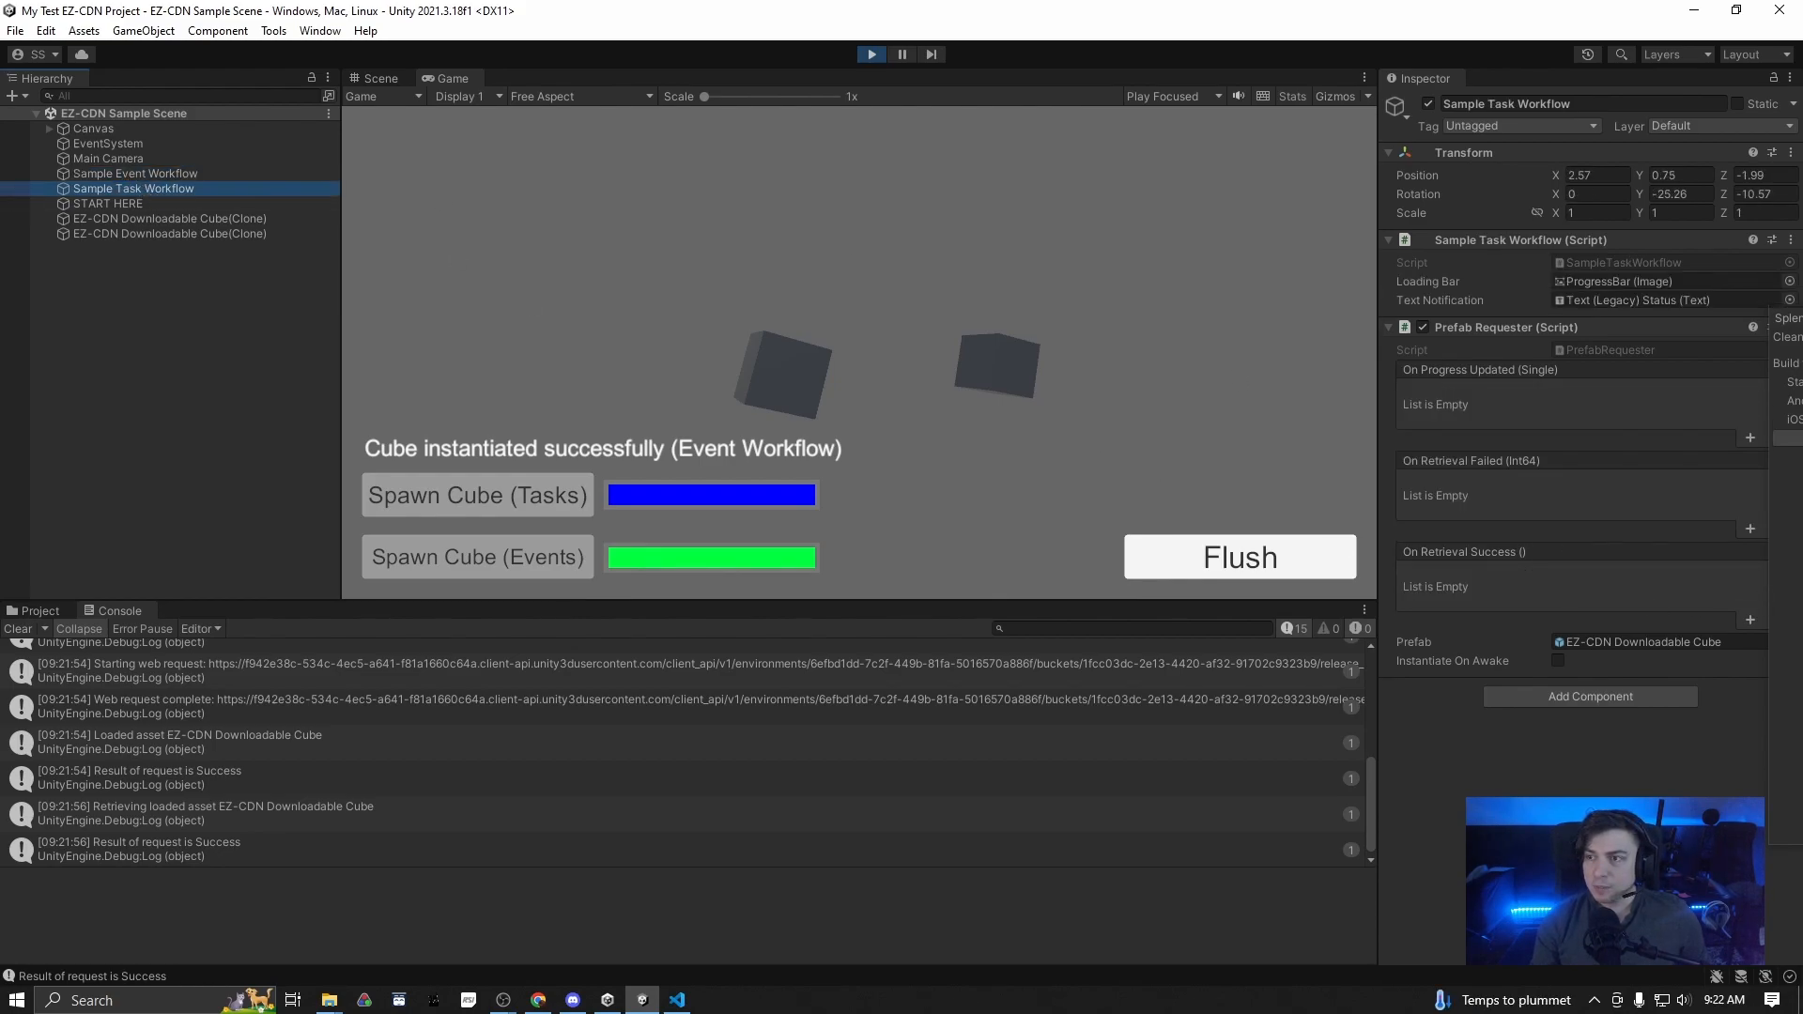
pyautogui.click(173, 159)
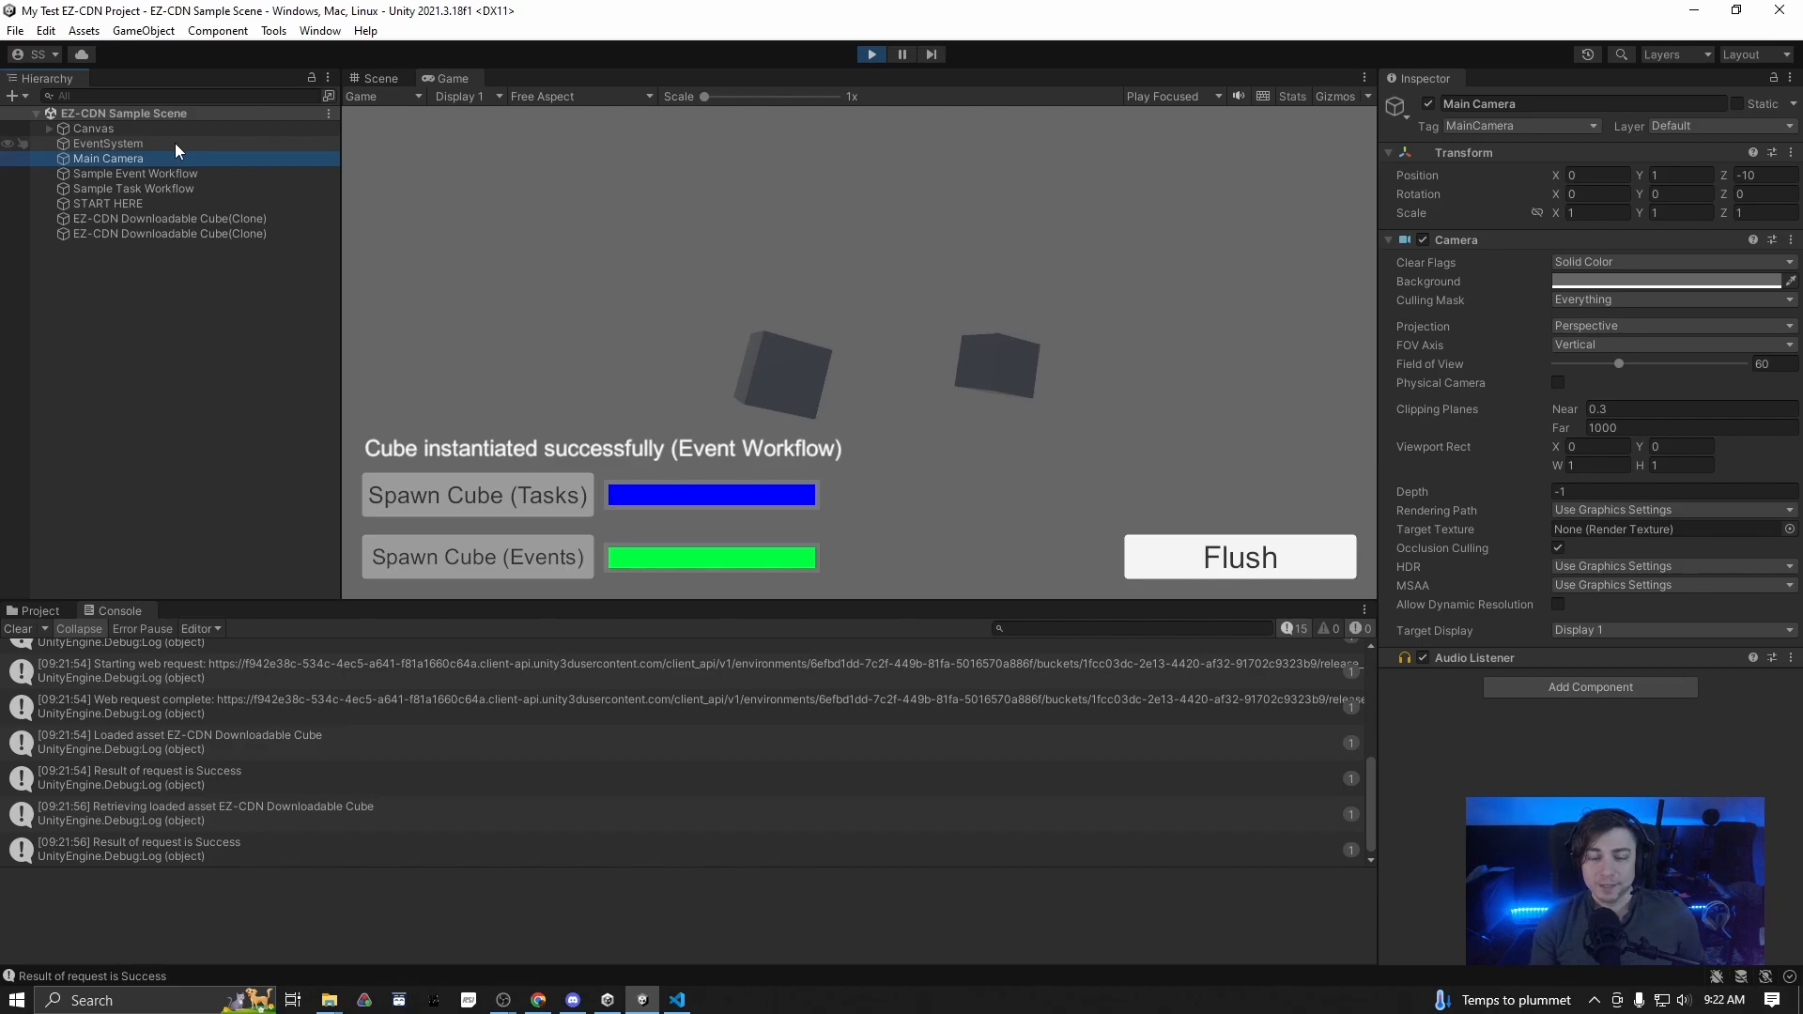
pyautogui.click(39, 612)
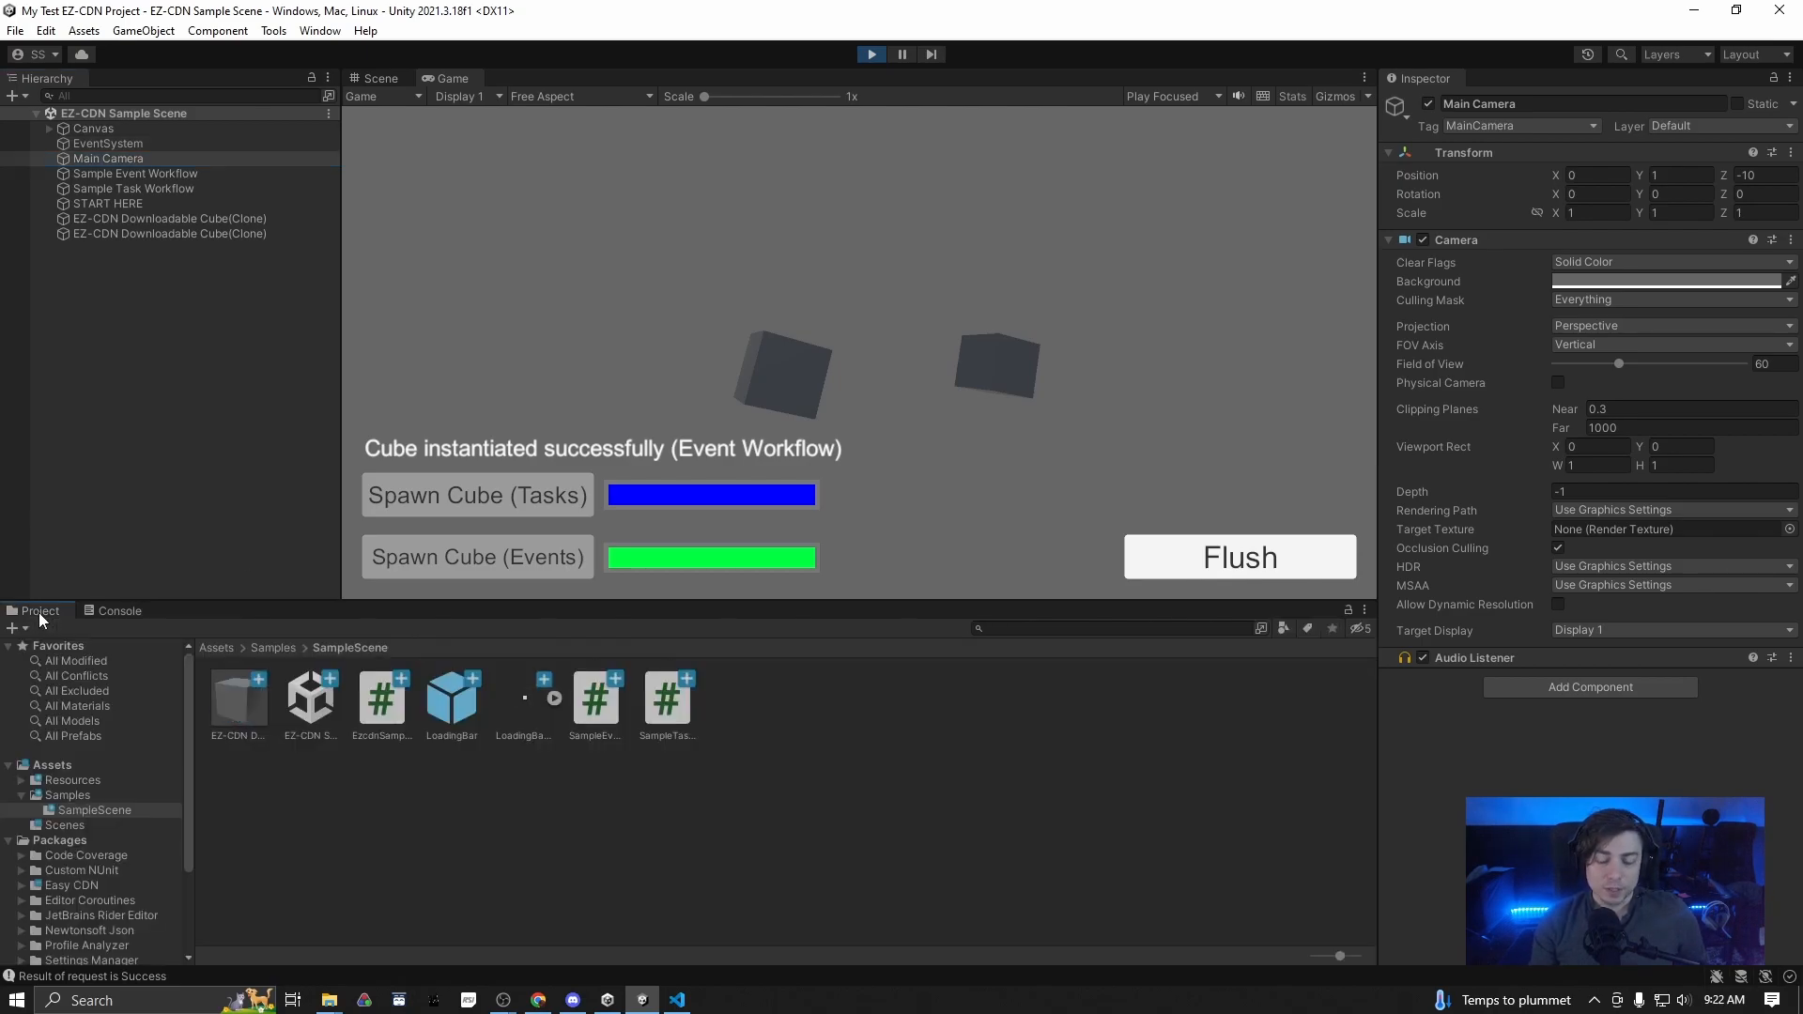